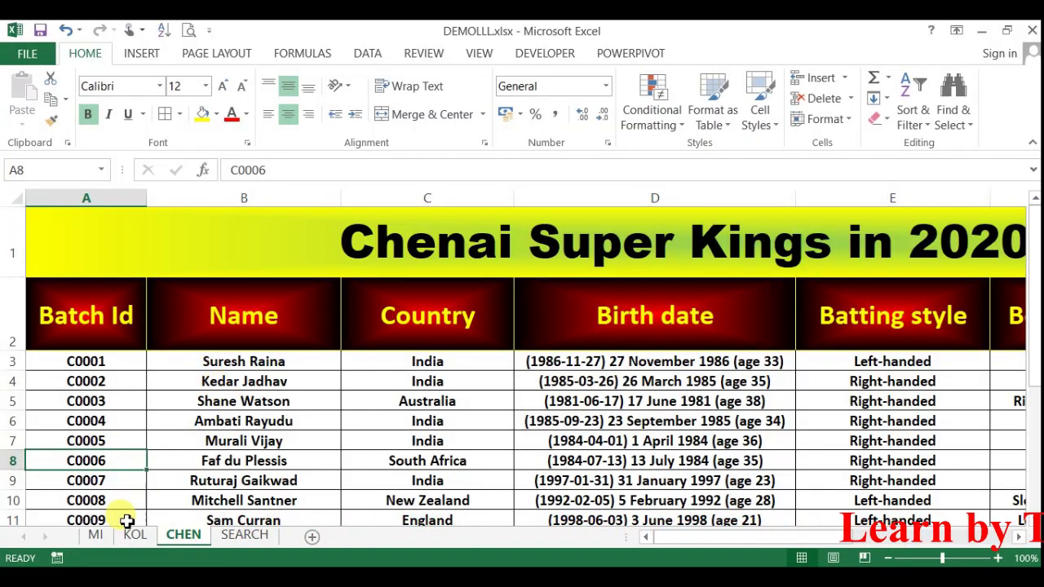
# - Switch to the MI sheet to show the Mumbai Indians player table
pyautogui.click(94, 536)
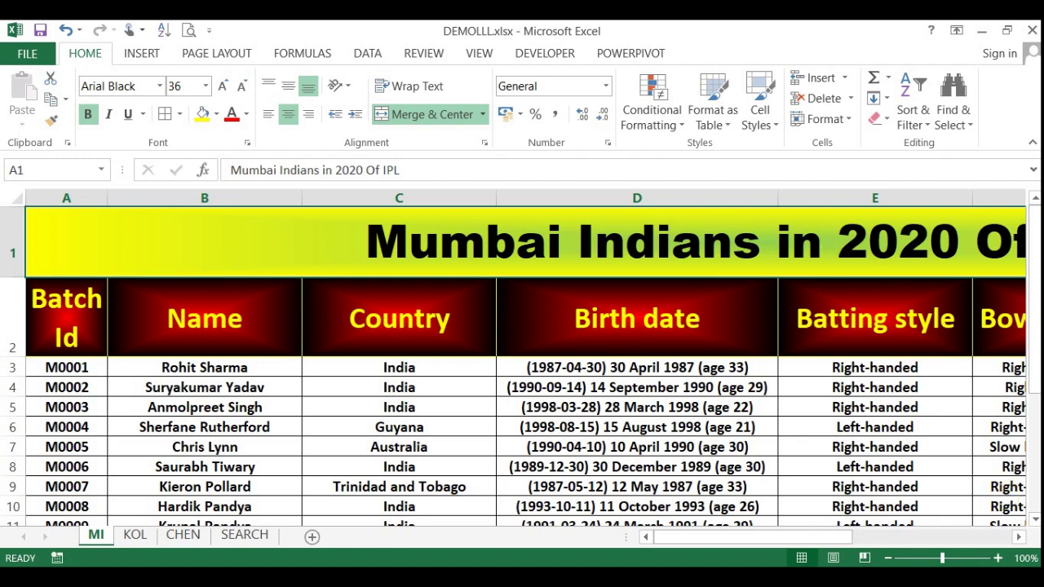
pyautogui.click(1019, 539)
pyautogui.click(1020, 538)
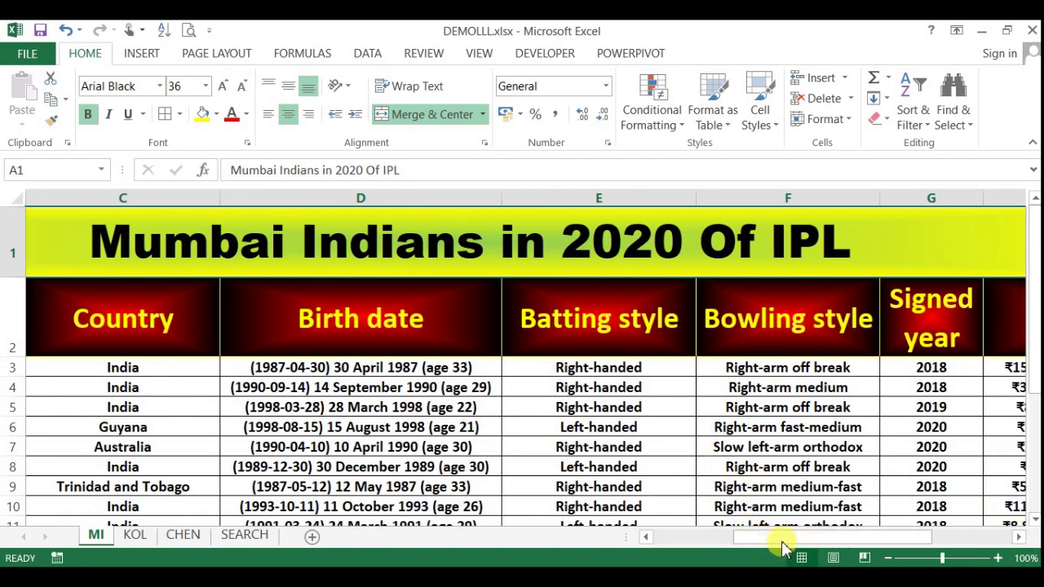
pyautogui.moveTo(782, 546); pyautogui.dragTo(634, 545)
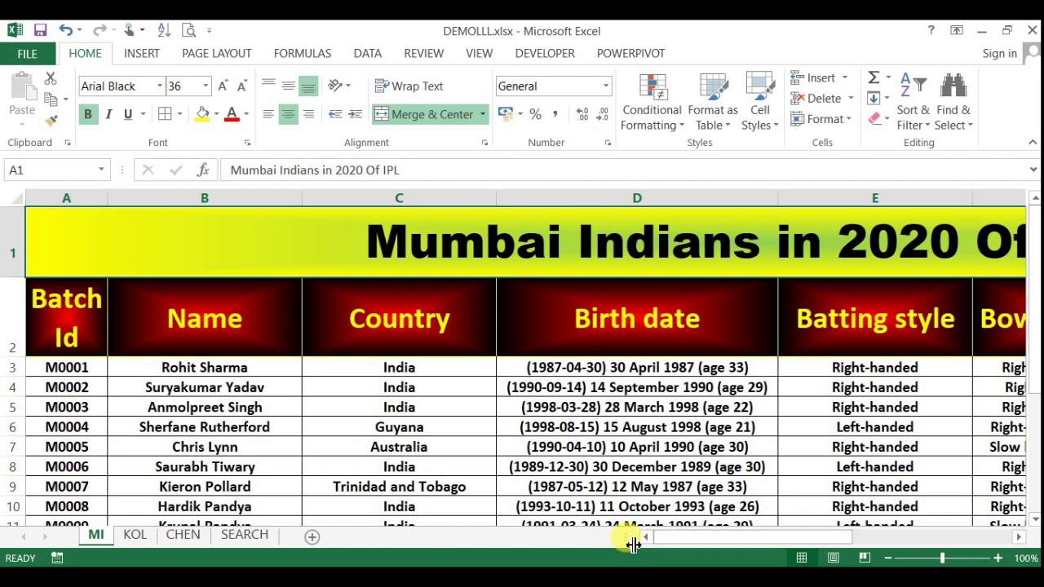
# - Review the player names in B3, B4 and B9 and Country entries like Trinidad and Tobago and Australia
pyautogui.click(118, 368)
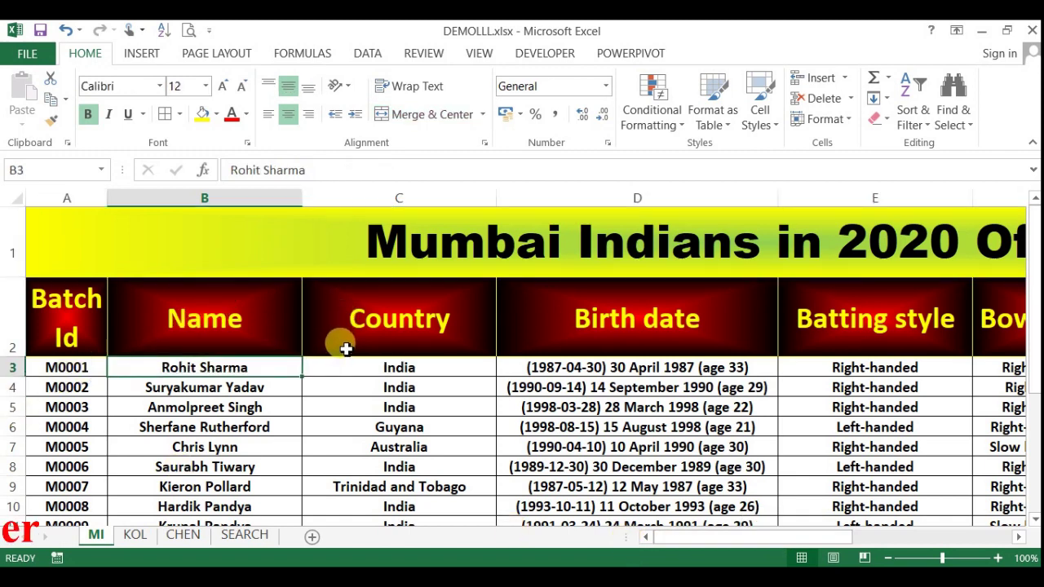
pyautogui.click(199, 388)
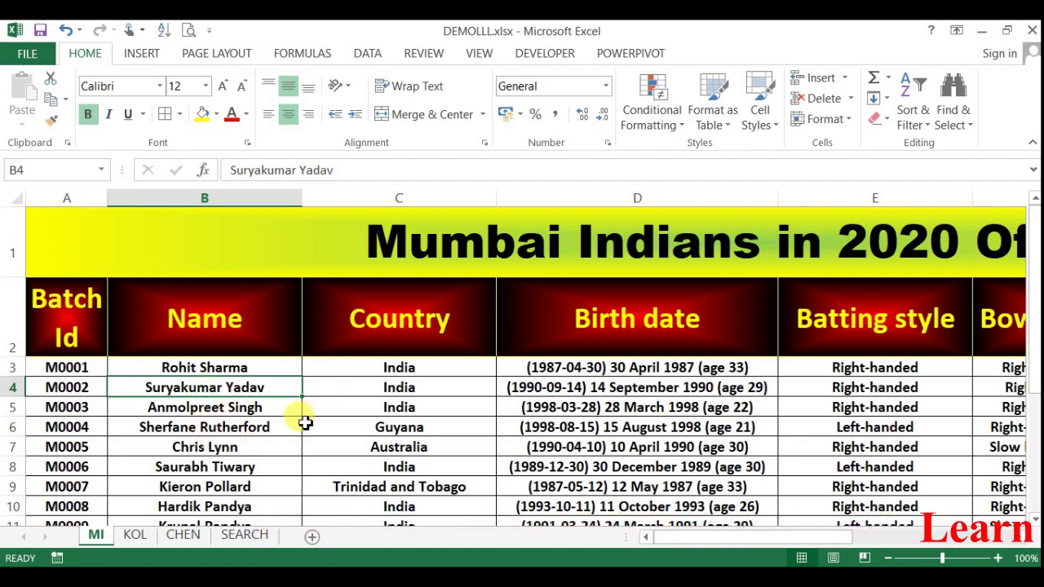
pyautogui.click(195, 490)
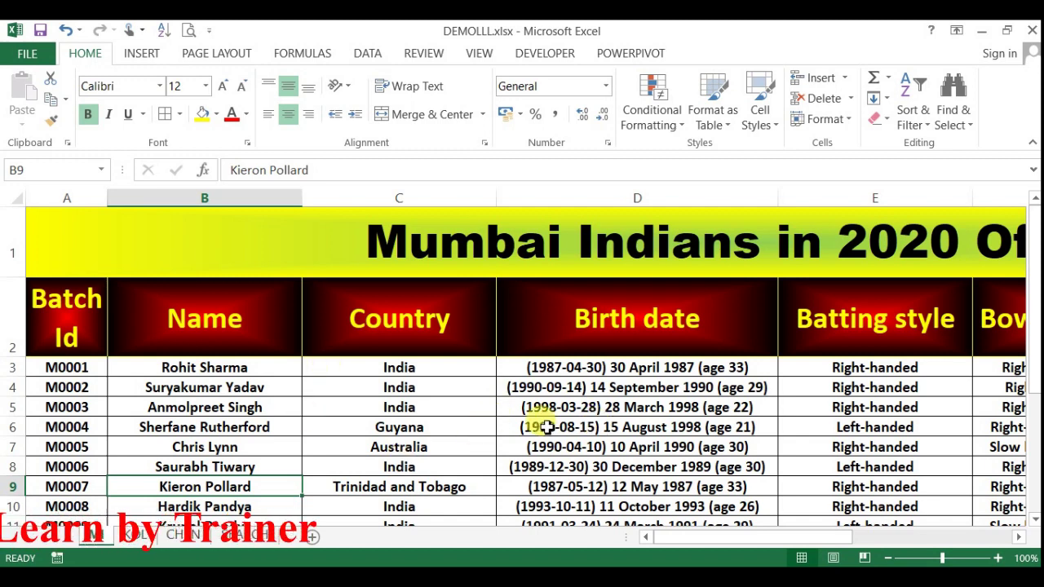
pyautogui.click(89, 323)
pyautogui.click(245, 333)
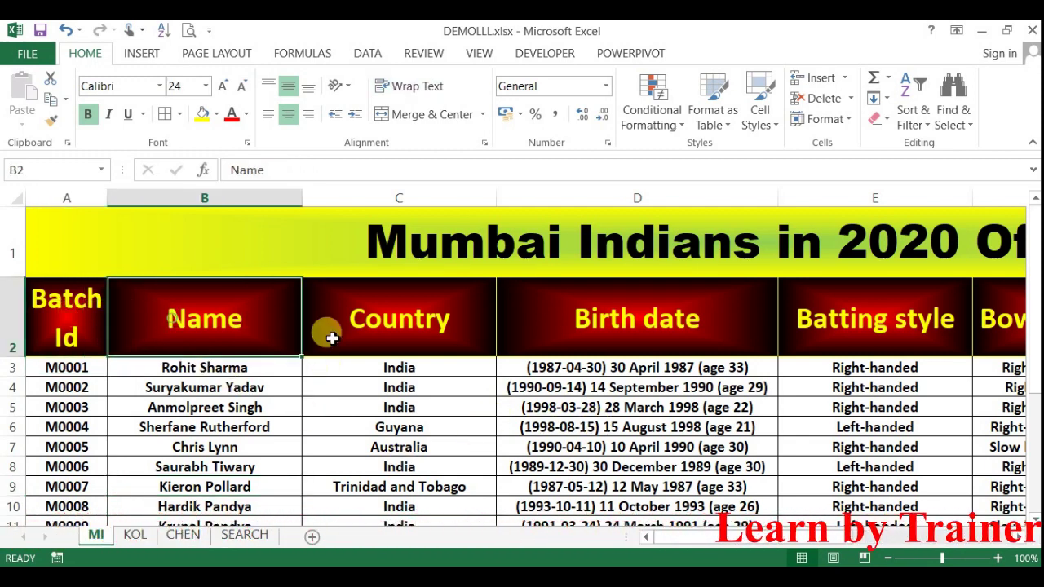
pyautogui.click(381, 333)
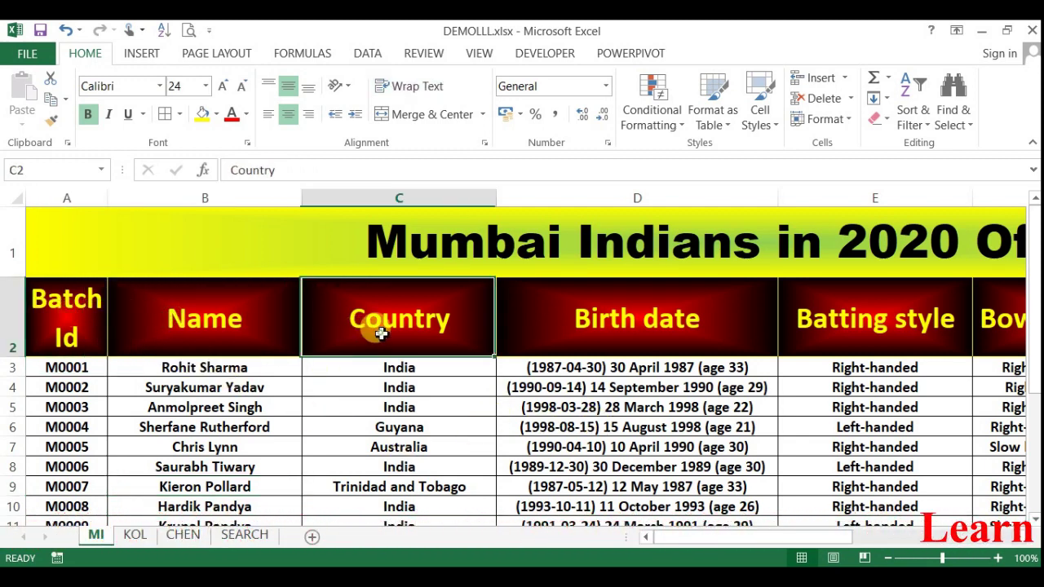
pyautogui.click(400, 488)
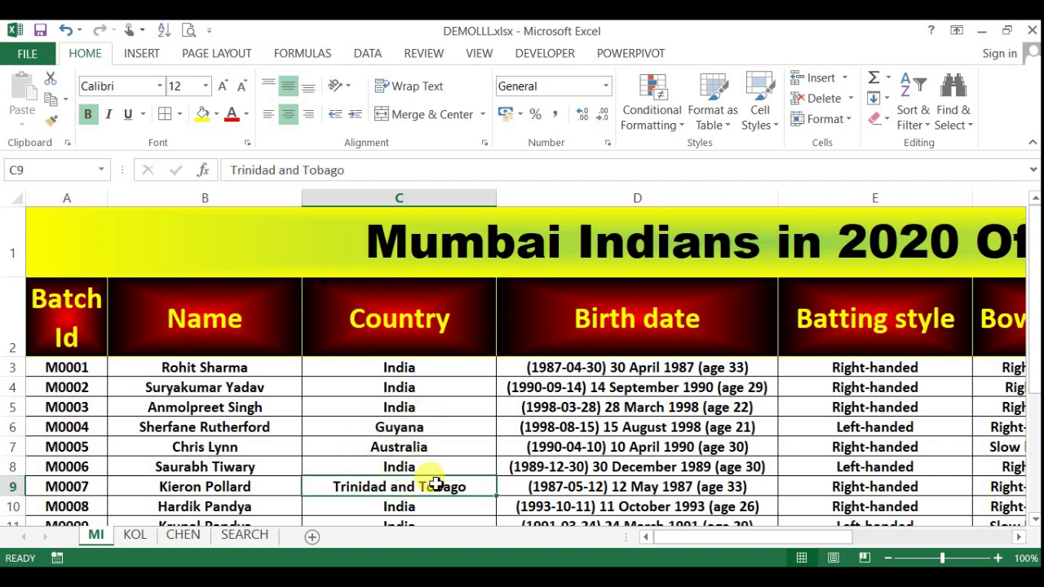
pyautogui.click(400, 448)
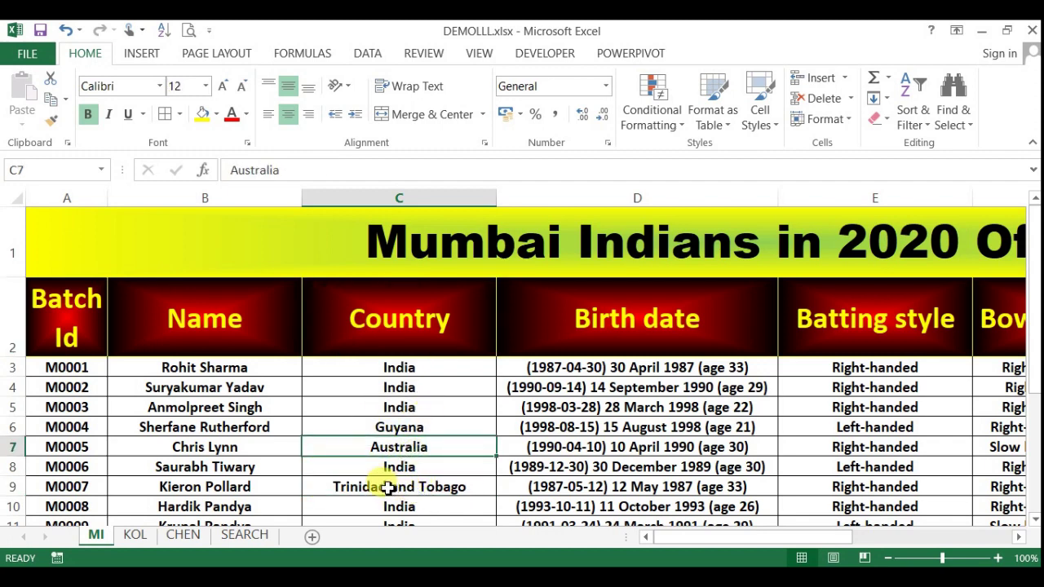
pyautogui.click(408, 487)
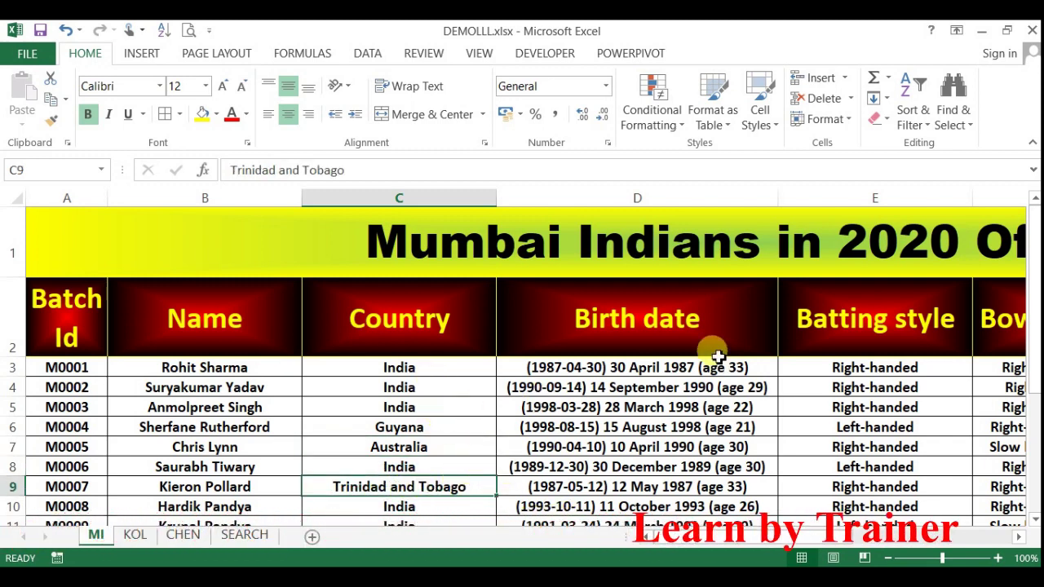
# - Review the Birth date and Batting style columns and move across to the Signed year header
pyautogui.click(683, 329)
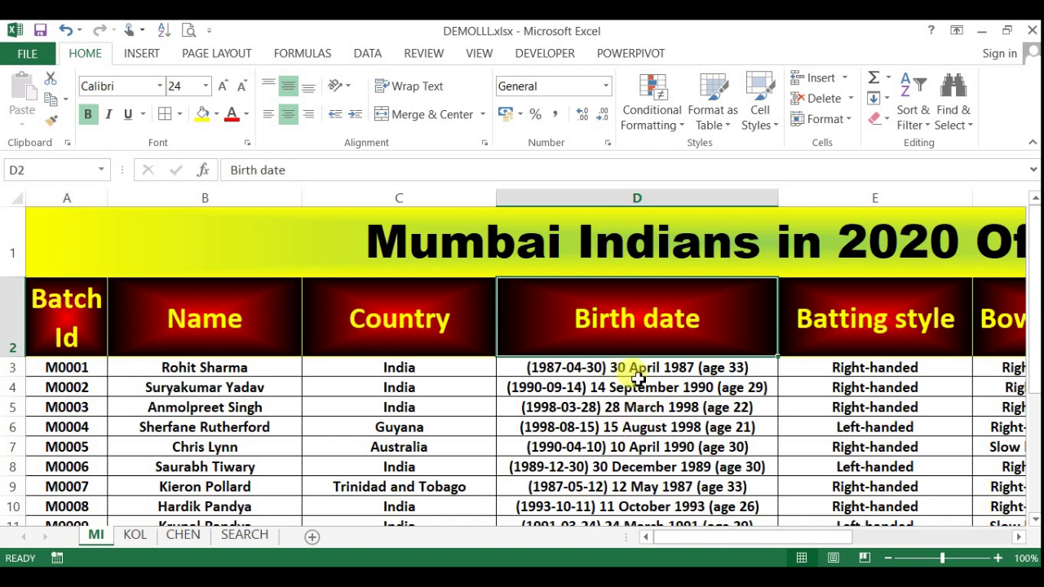
pyautogui.click(866, 308)
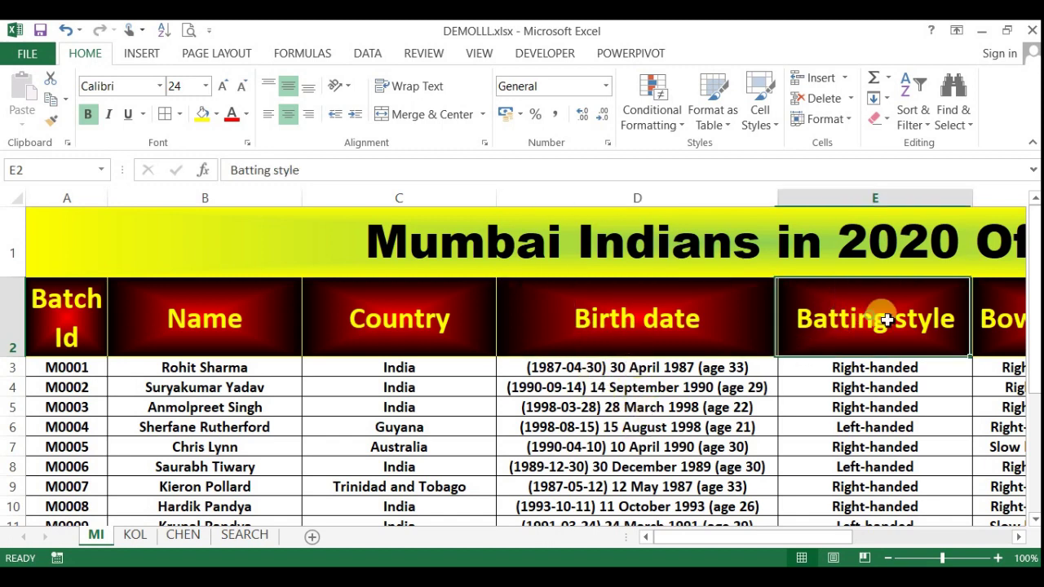
pyautogui.press('Down')
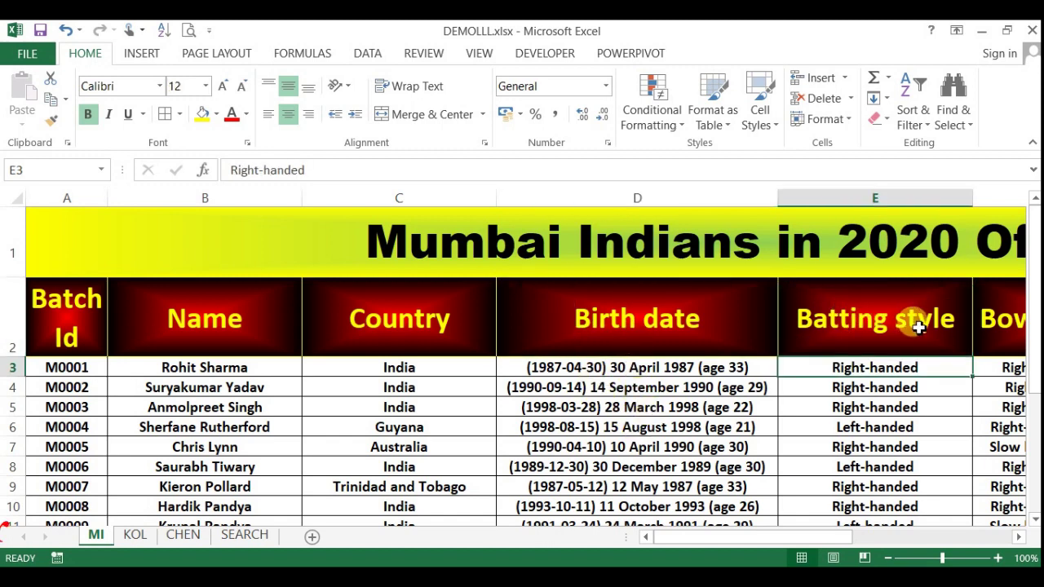
pyautogui.press('Up')
pyautogui.press('Right')
pyautogui.press('Right')
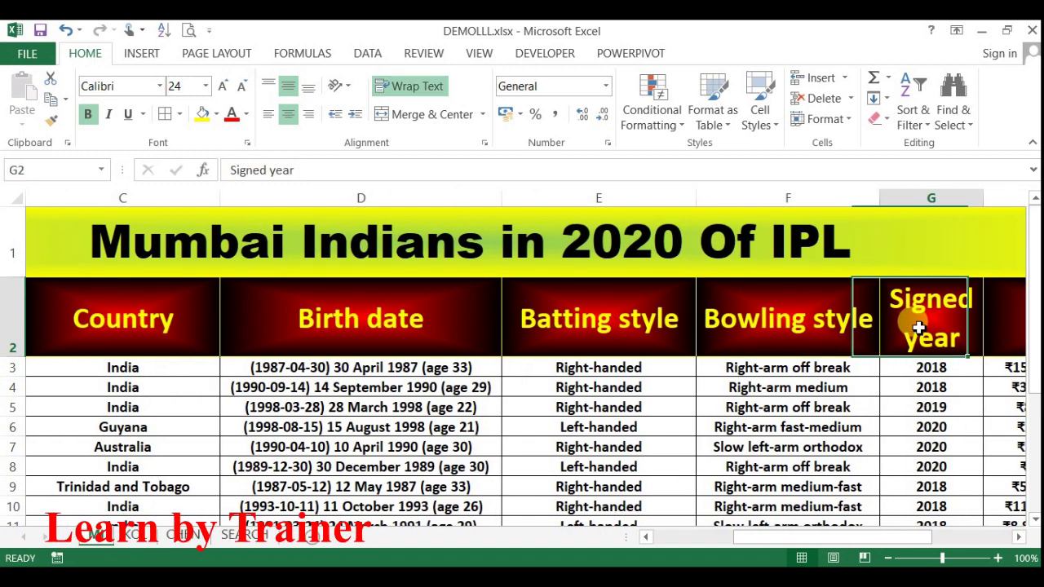
pyautogui.press('Down')
pyautogui.press('Down')
pyautogui.press('Down')
pyautogui.press('Down')
pyautogui.press('Down')
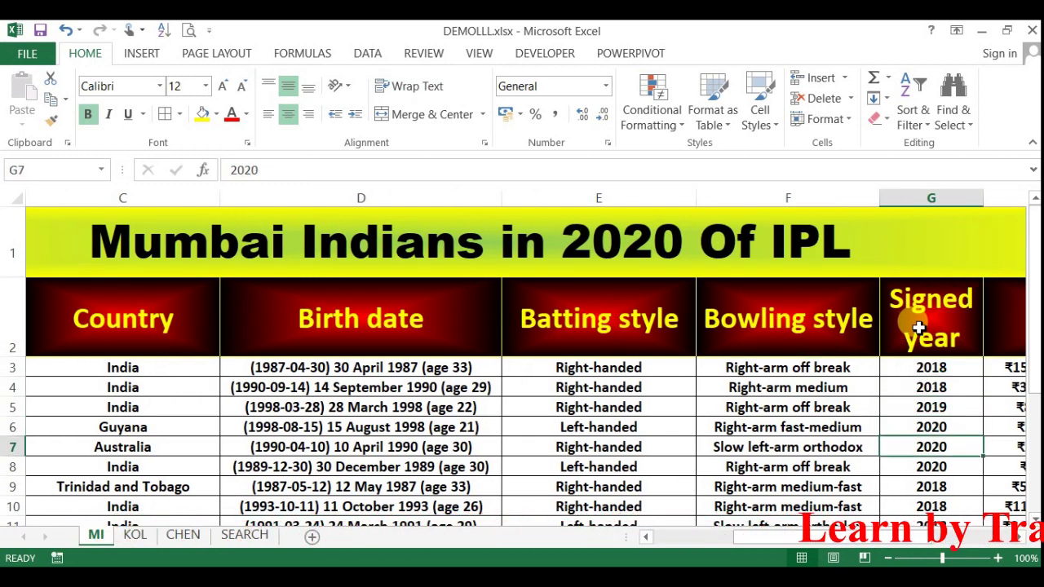
pyautogui.press('Up')
pyautogui.press('Up')
pyautogui.press('Down')
pyautogui.press('Up')
pyautogui.press('Down')
pyautogui.press('Down')
pyautogui.press('Down')
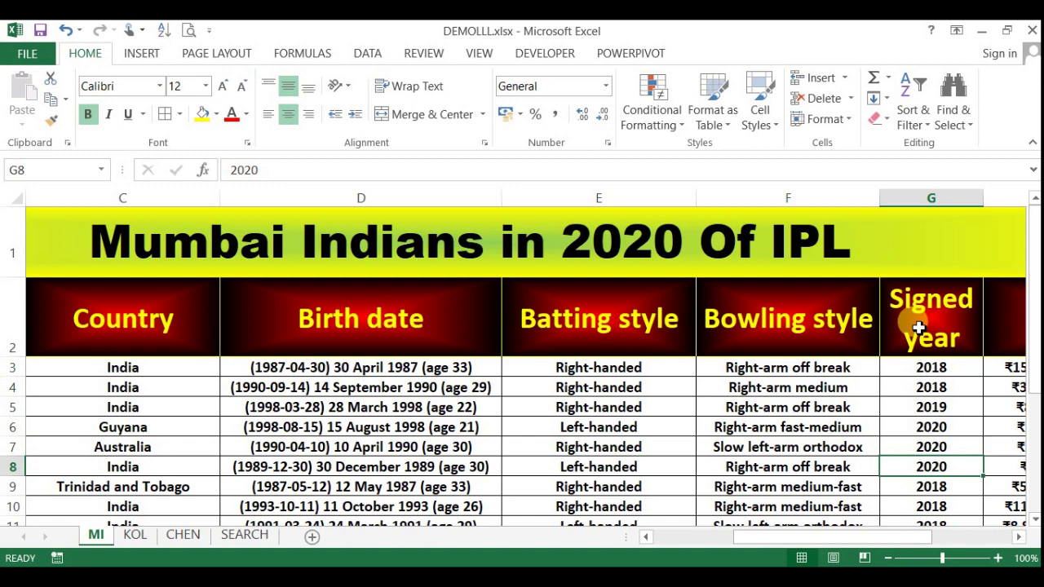
pyautogui.press('Right')
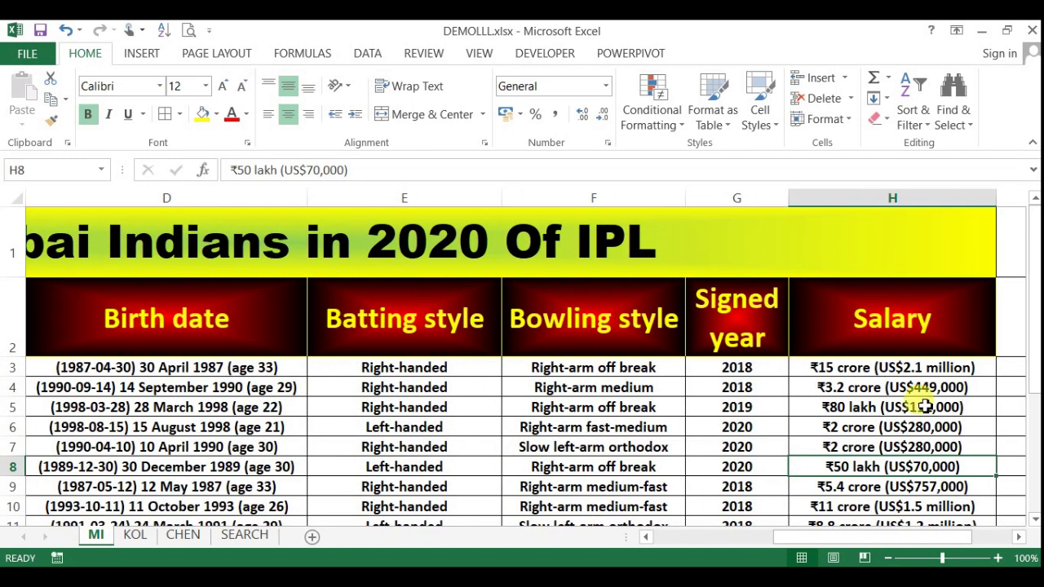
pyautogui.click(865, 371)
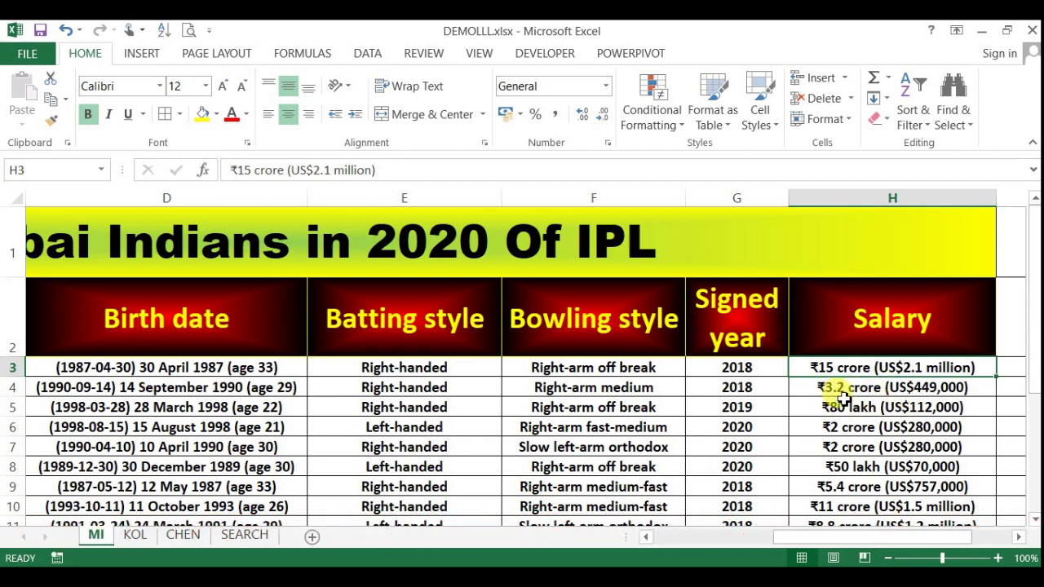
pyautogui.click(842, 440)
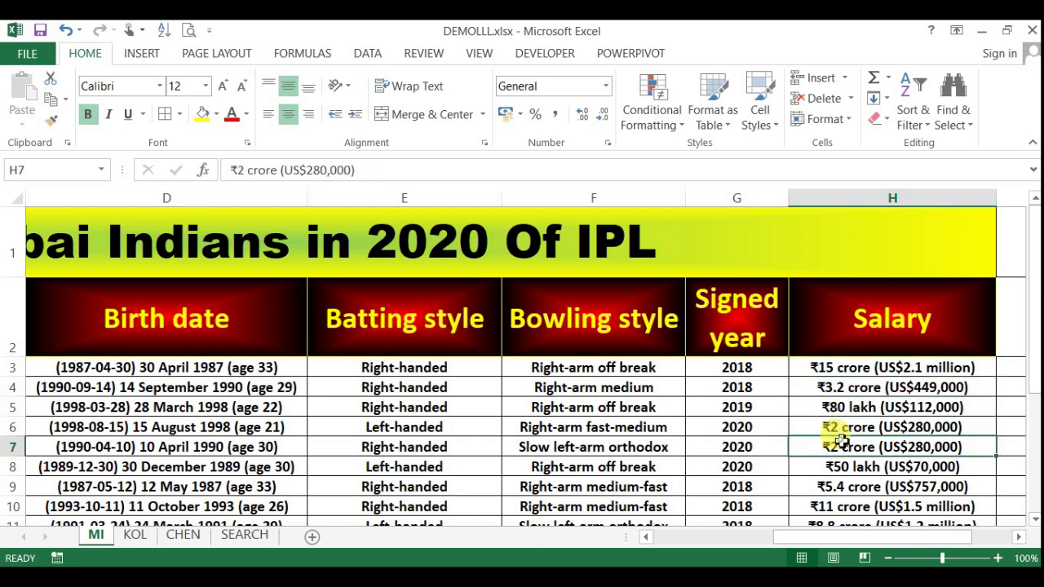
pyautogui.press('Up')
pyautogui.press('Left')
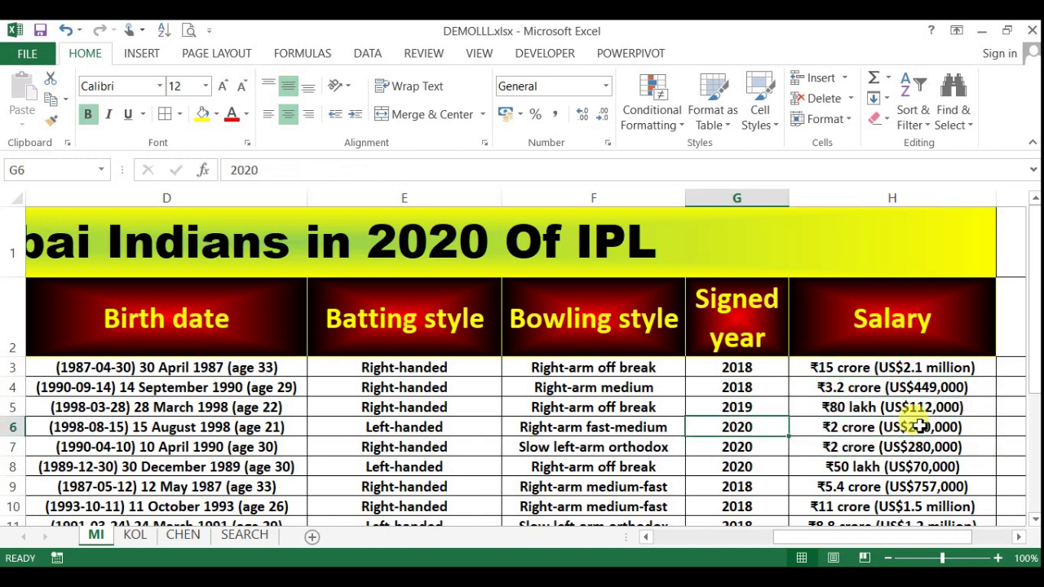
pyautogui.press('Left')
pyautogui.press('Left')
pyautogui.press('Left')
pyautogui.press('Left')
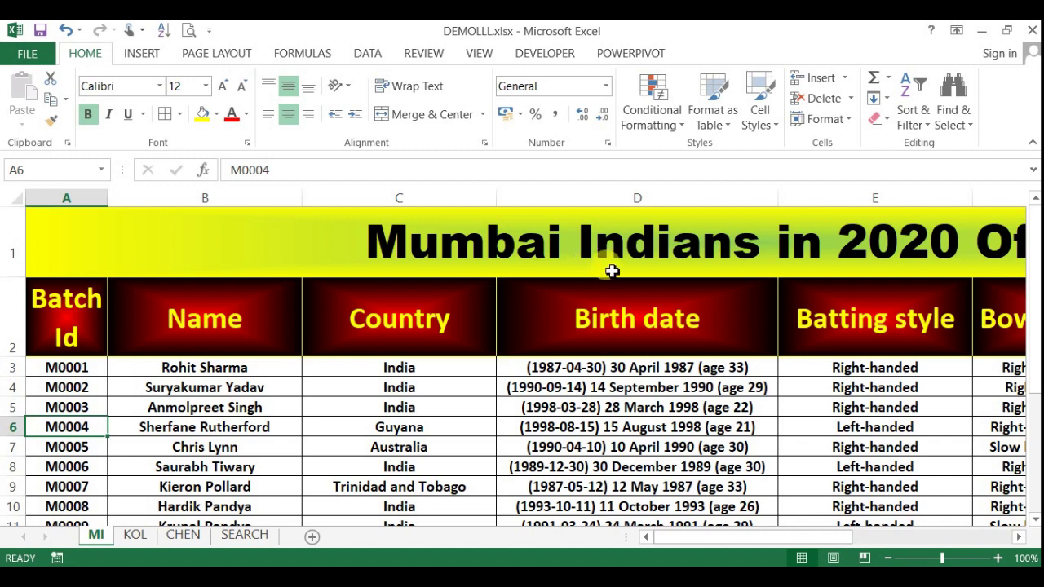
# - Look over the KOL sheet's England entry and the CHEN sheet, then open the SEARCH sheet
pyautogui.click(135, 537)
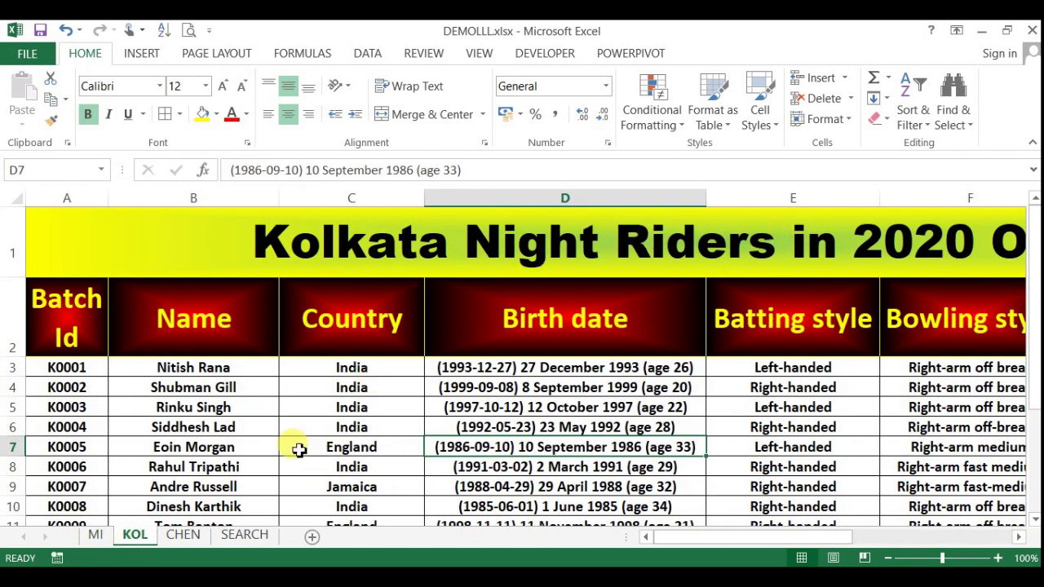
pyautogui.click(297, 448)
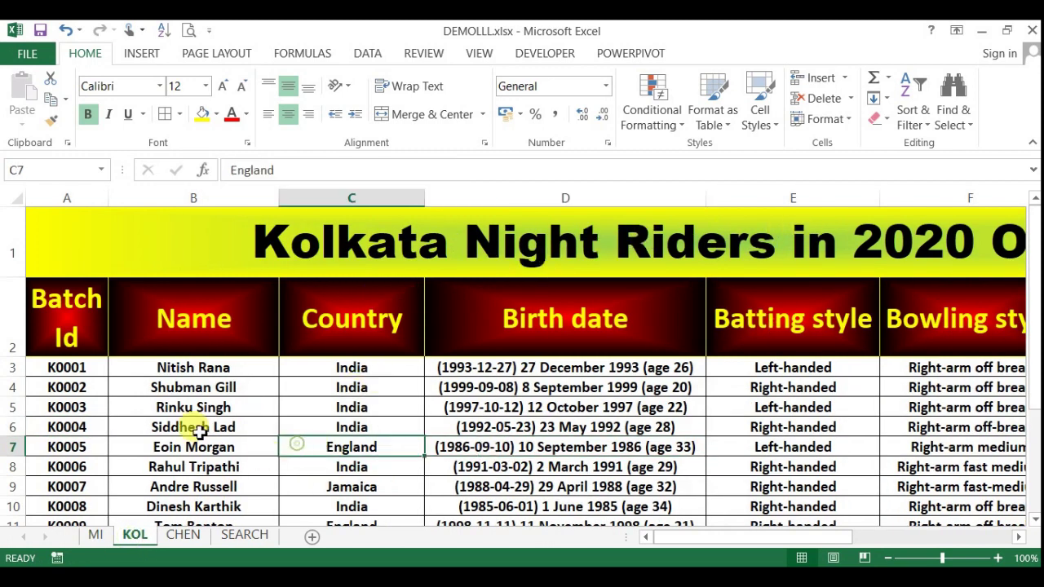
pyautogui.click(182, 534)
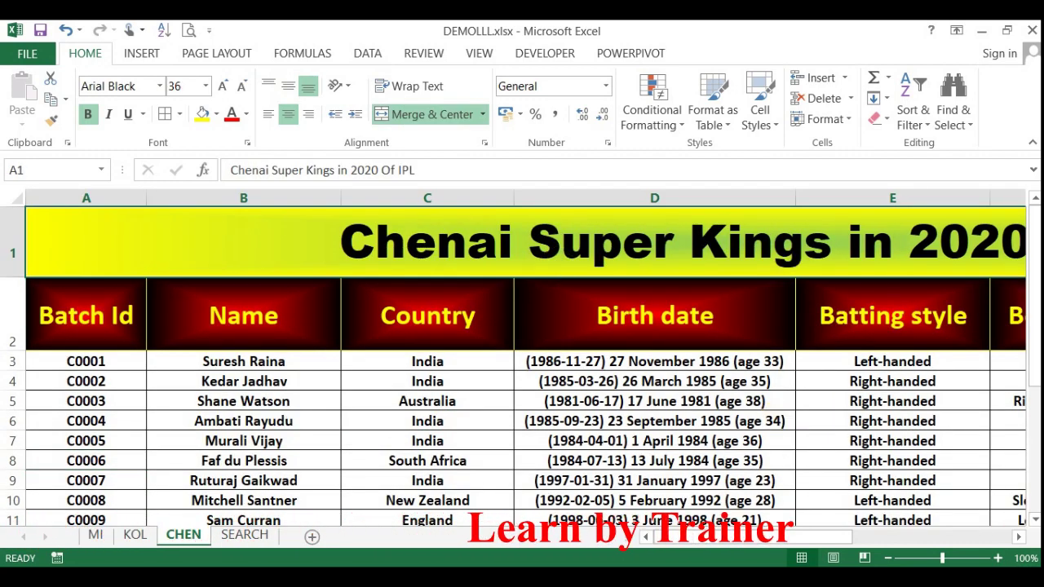
pyautogui.click(1019, 537)
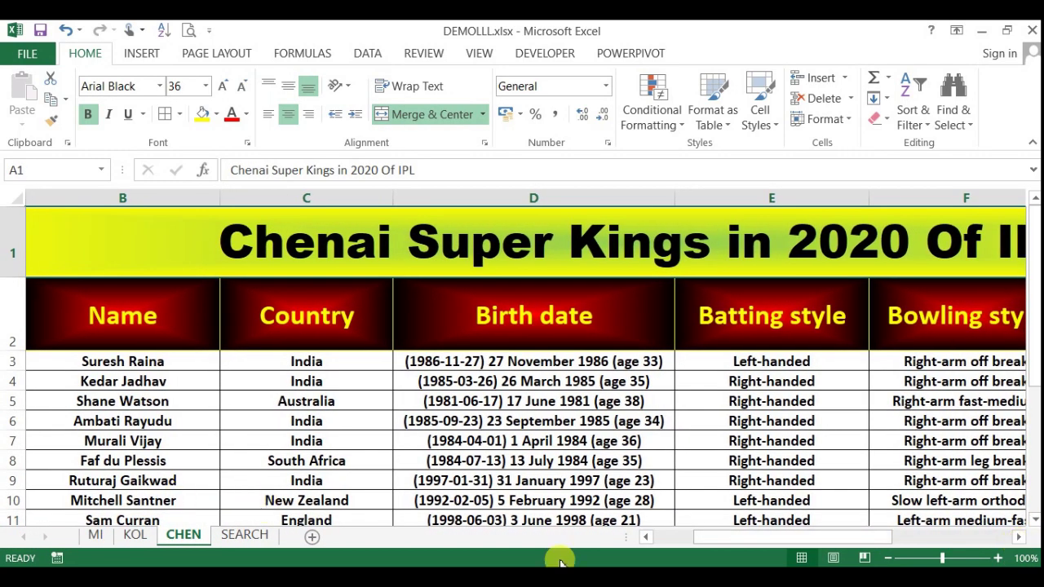
pyautogui.moveTo(734, 539); pyautogui.dragTo(698, 537)
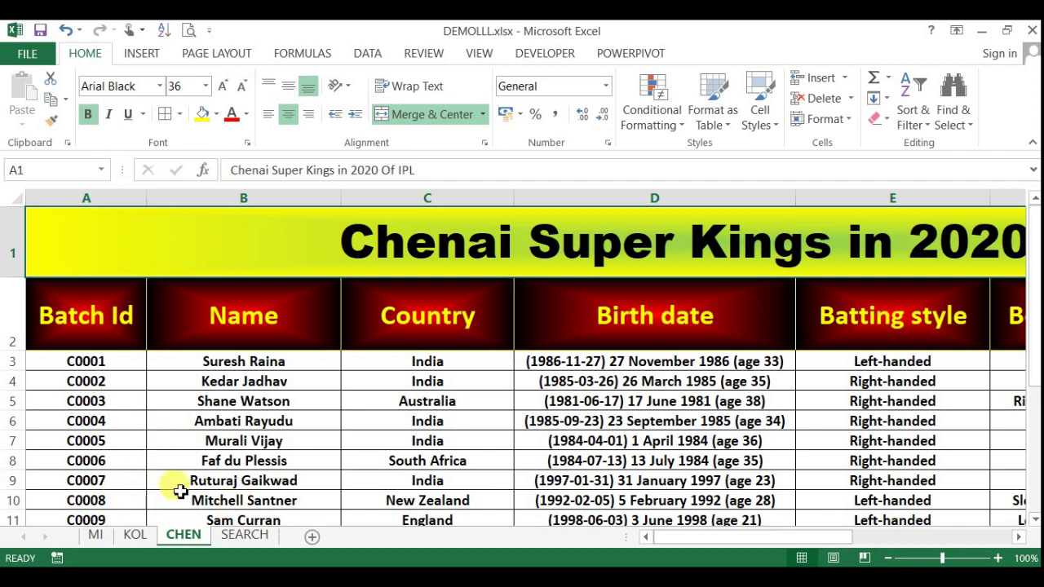
pyautogui.click(265, 542)
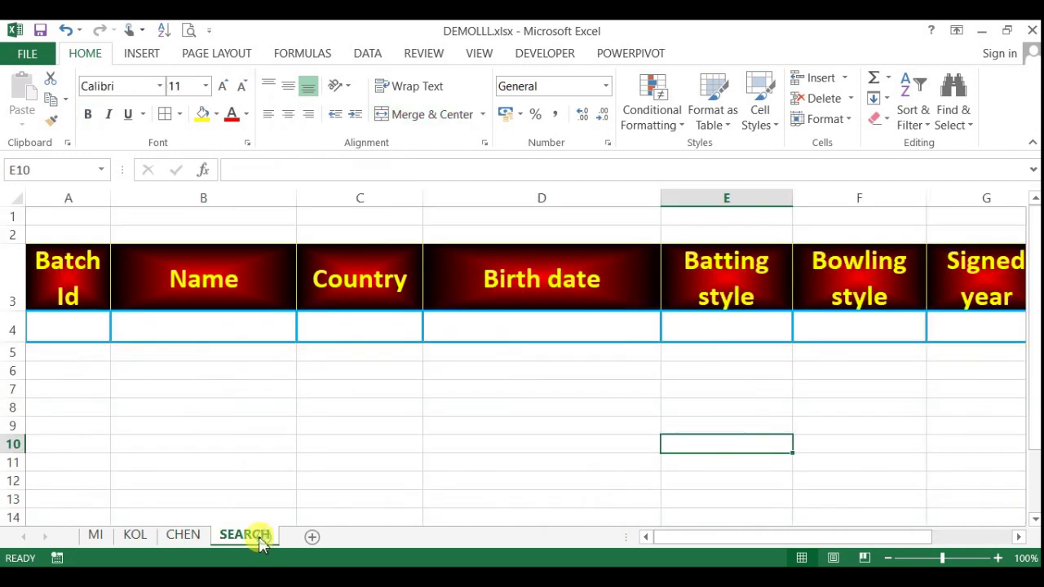
pyautogui.click(373, 424)
pyautogui.click(397, 408)
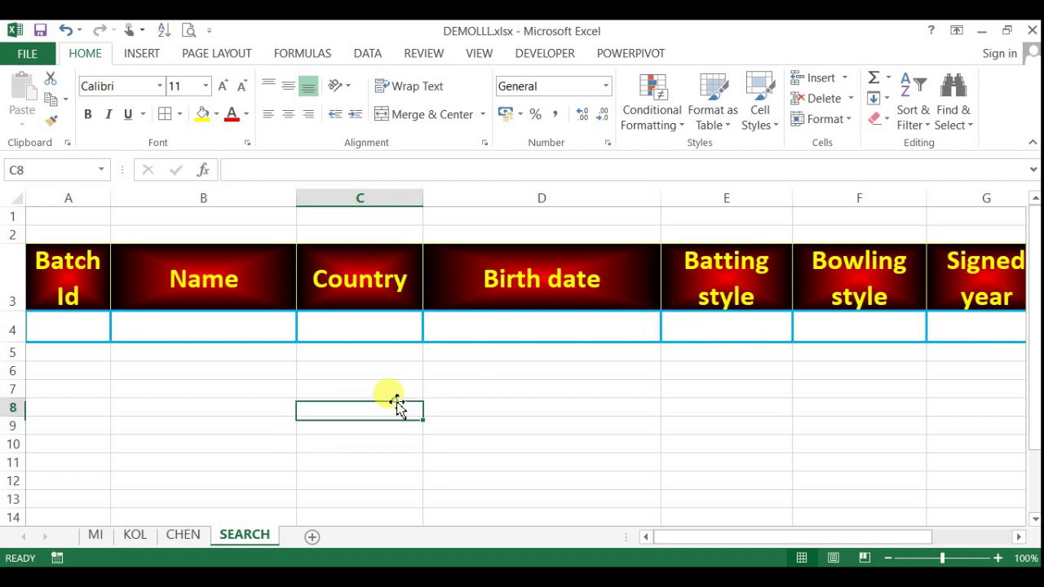
pyautogui.click(88, 328)
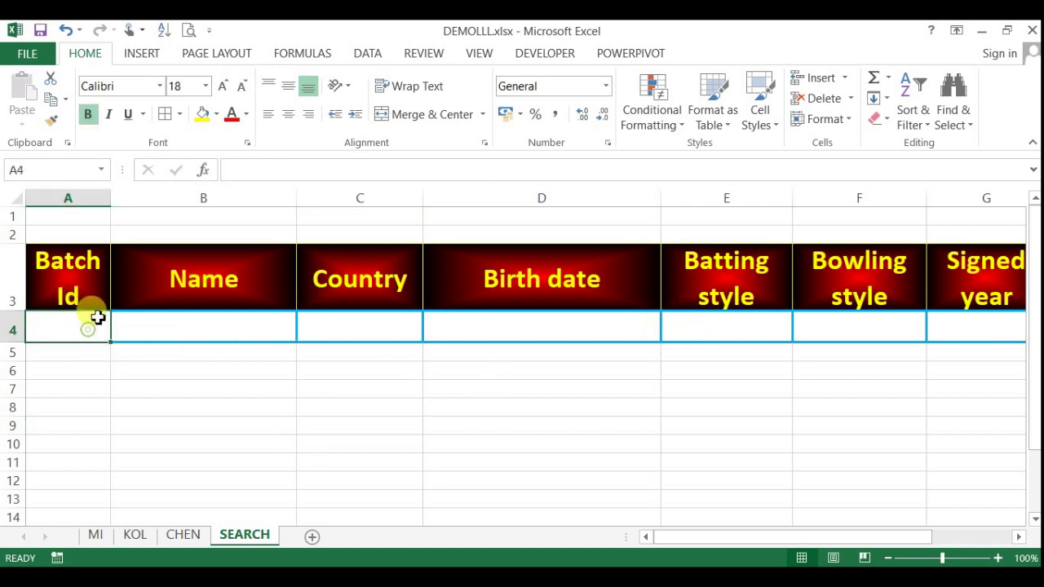
pyautogui.click(96, 535)
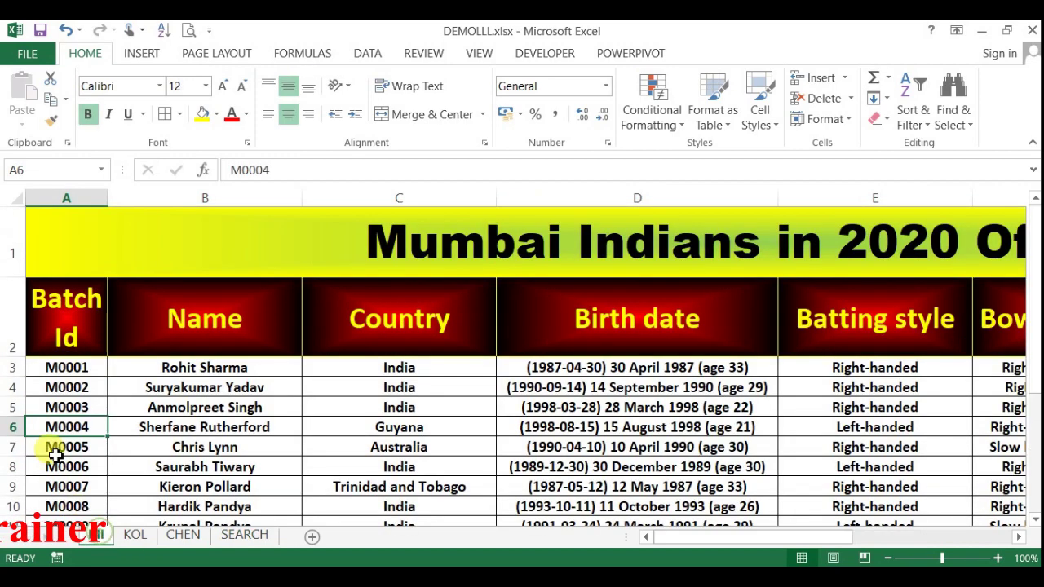
pyautogui.click(52, 390)
pyautogui.click(61, 487)
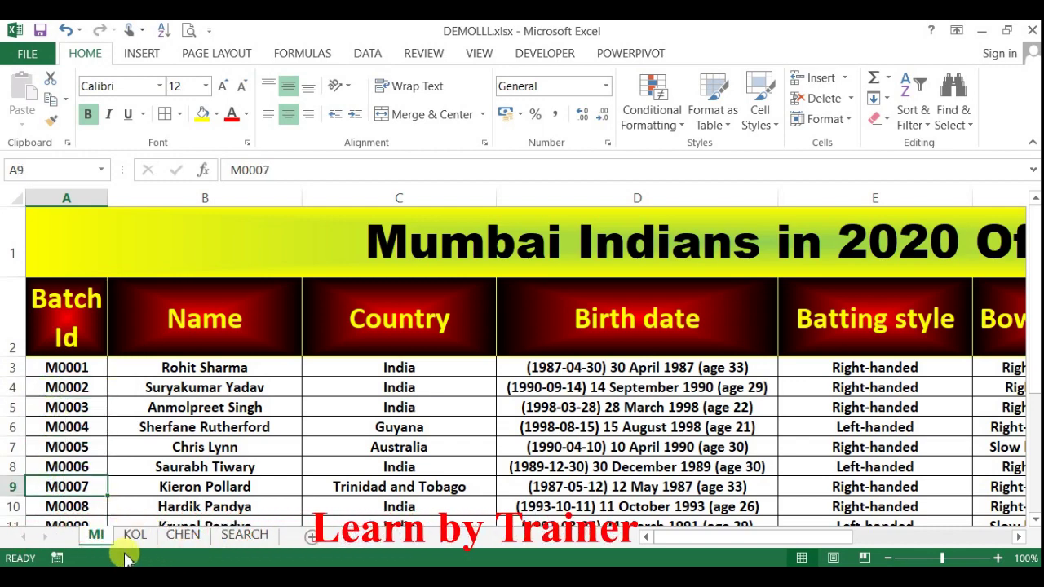
pyautogui.click(135, 535)
pyautogui.click(64, 405)
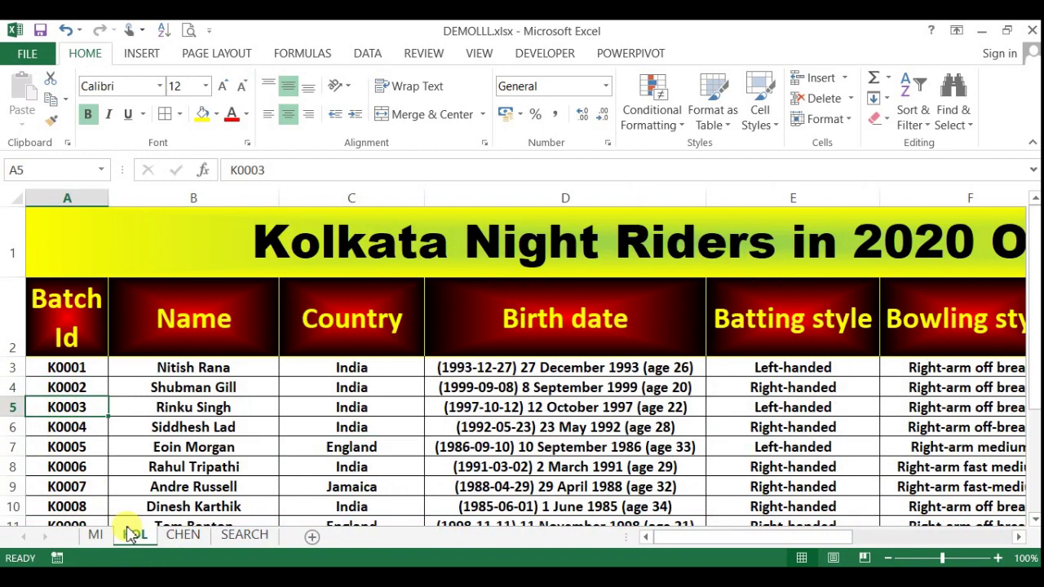
pyautogui.click(181, 536)
pyautogui.click(81, 440)
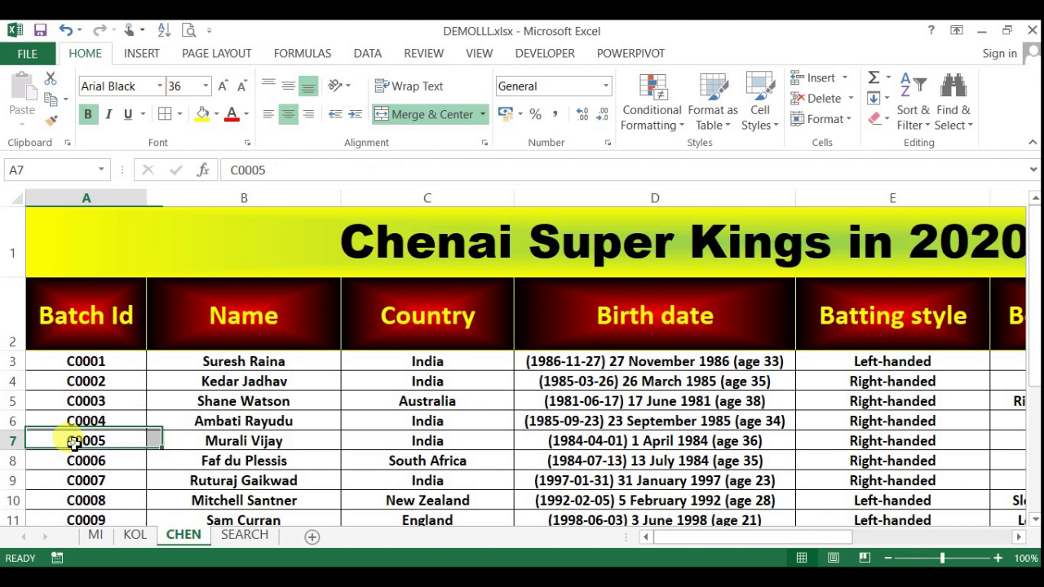
pyautogui.click(244, 536)
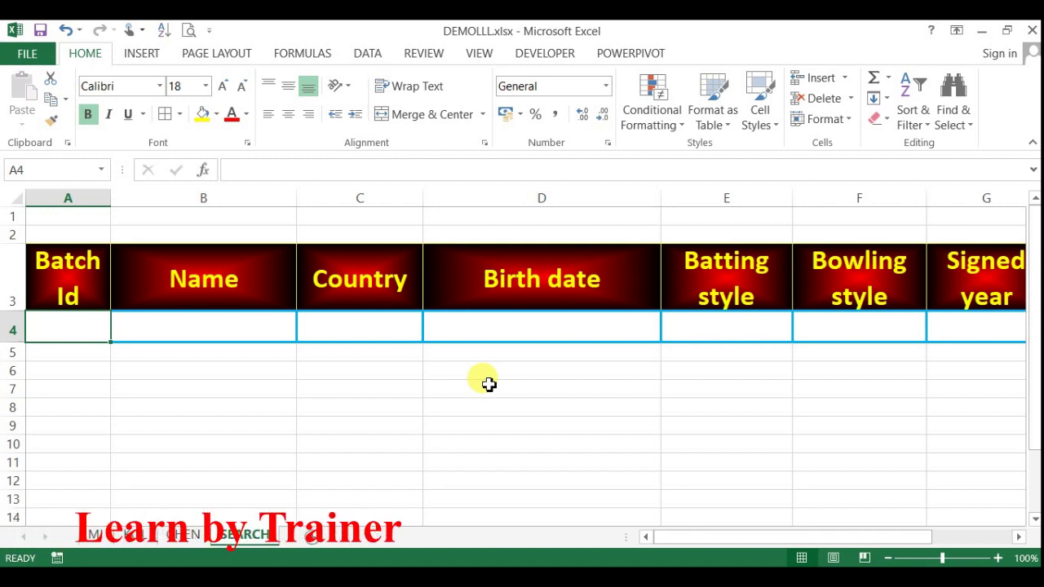
pyautogui.click(205, 389)
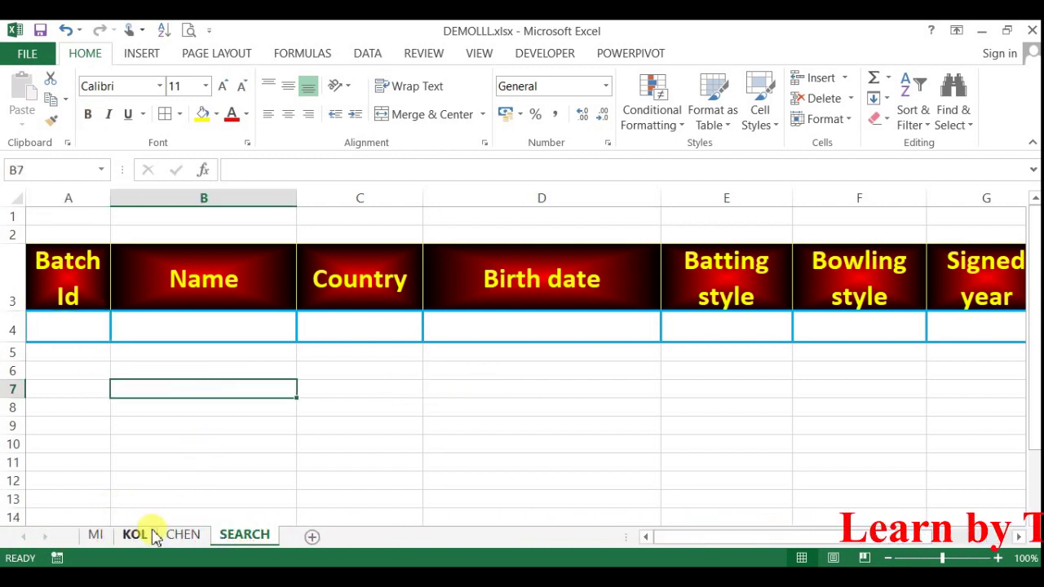
pyautogui.click(304, 480)
pyautogui.click(258, 332)
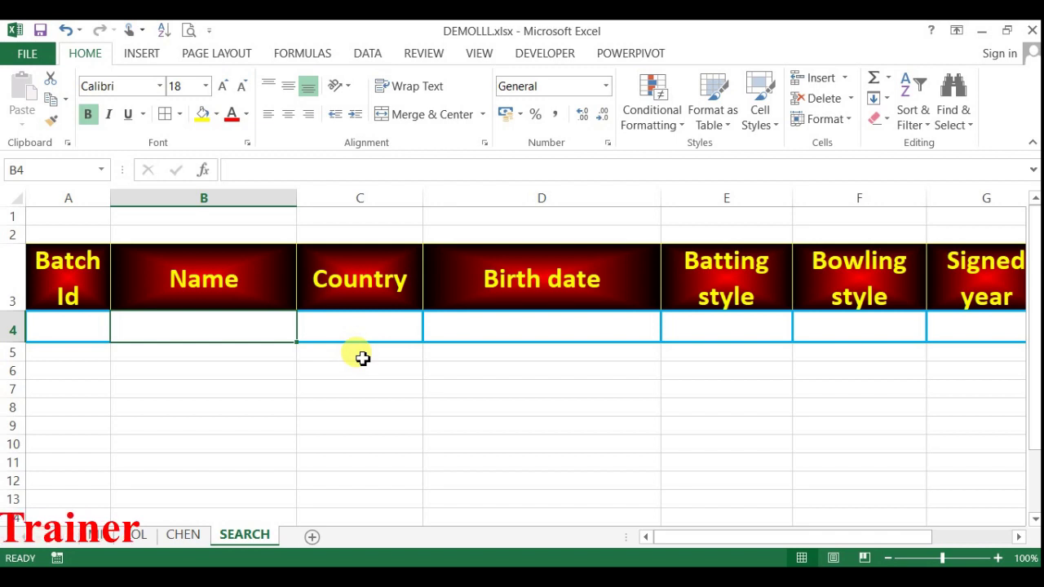
pyautogui.click(347, 410)
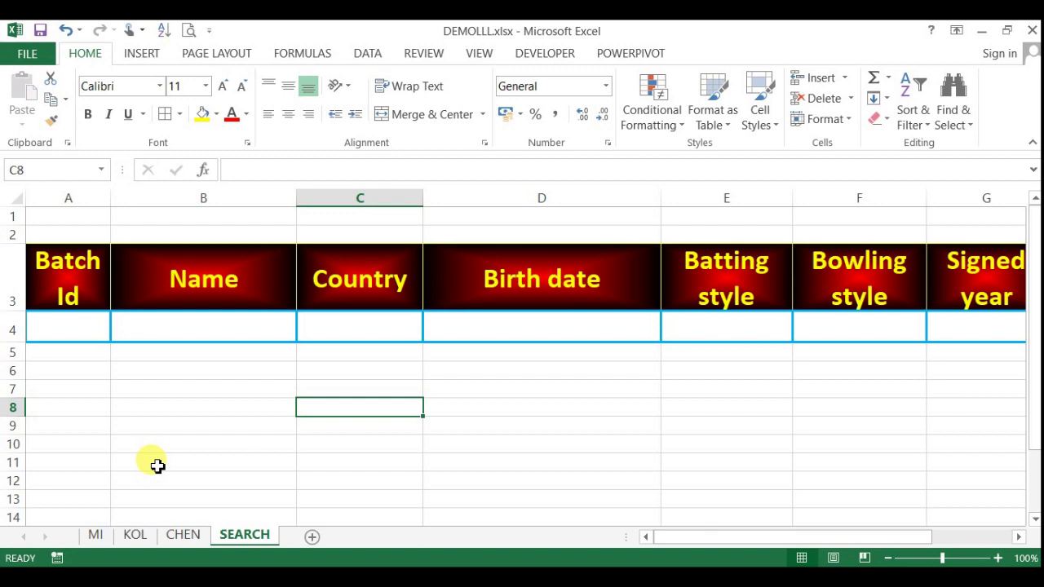
pyautogui.click(157, 464)
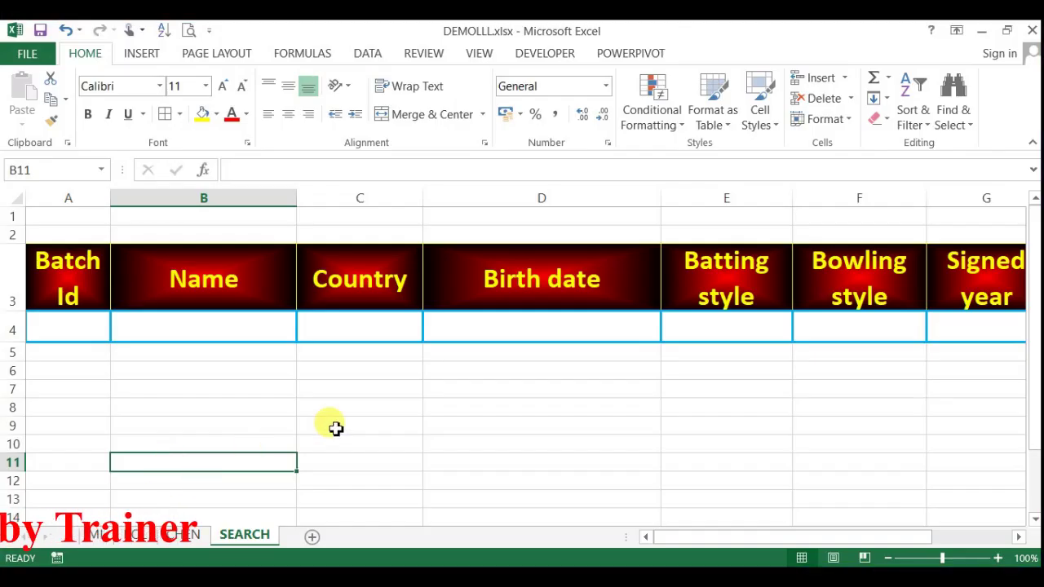
pyautogui.press('Up')
pyautogui.press('Up')
pyautogui.press('Right')
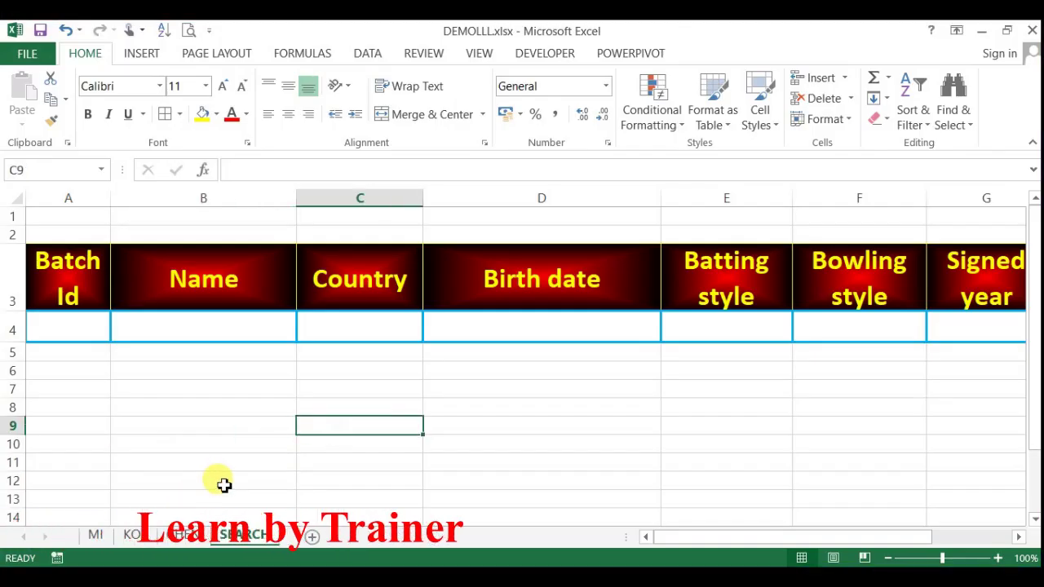
pyautogui.click(96, 536)
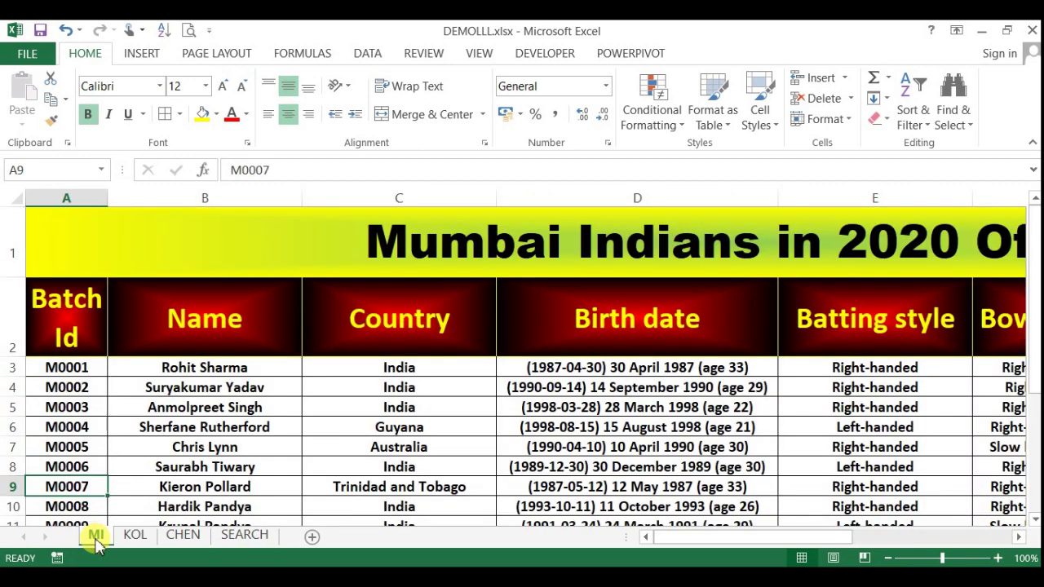
pyautogui.click(74, 368)
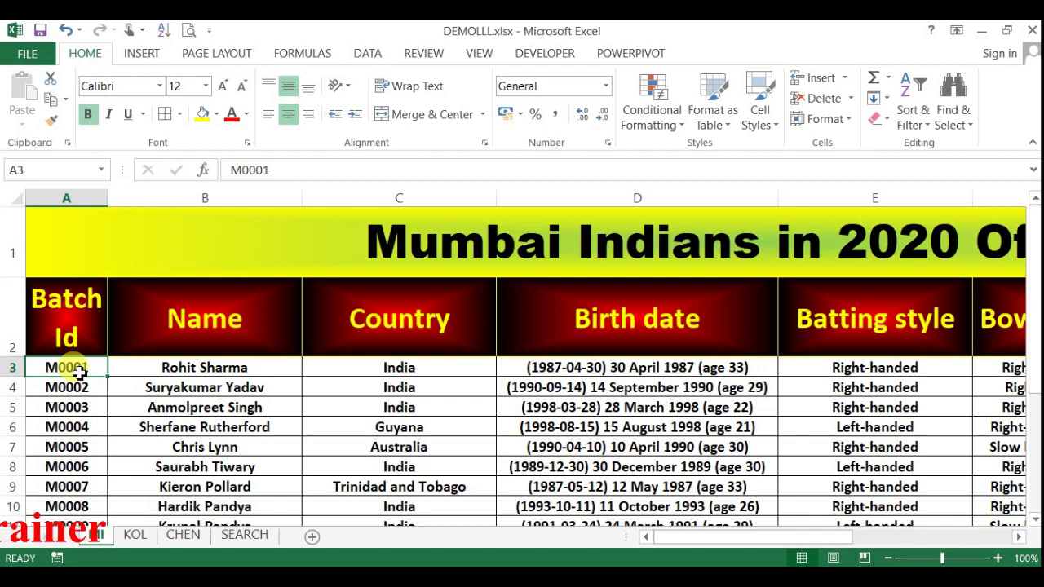
pyautogui.hotkey('ctrl', 'Down')
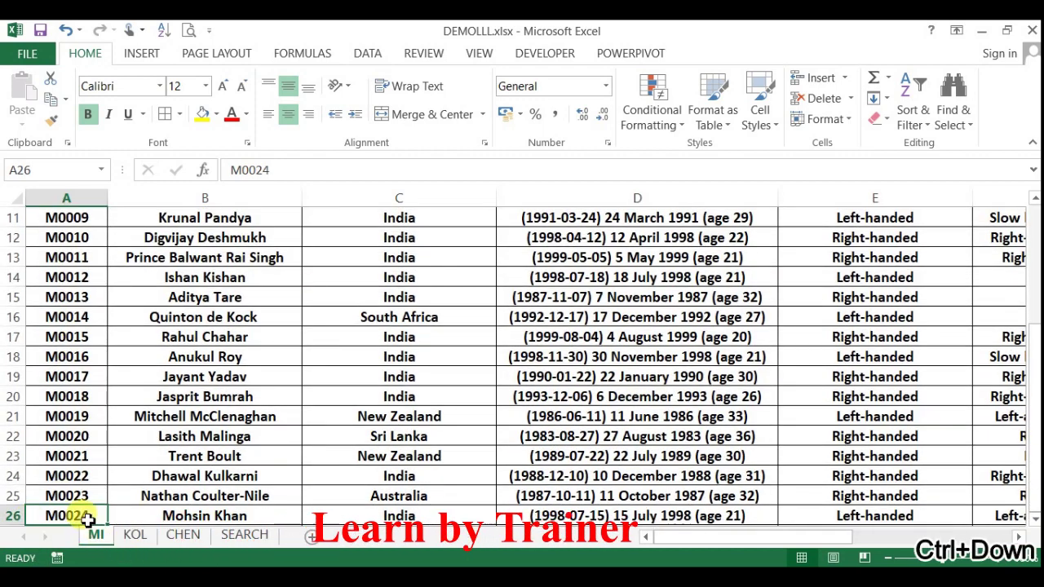
pyautogui.click(133, 534)
pyautogui.click(64, 388)
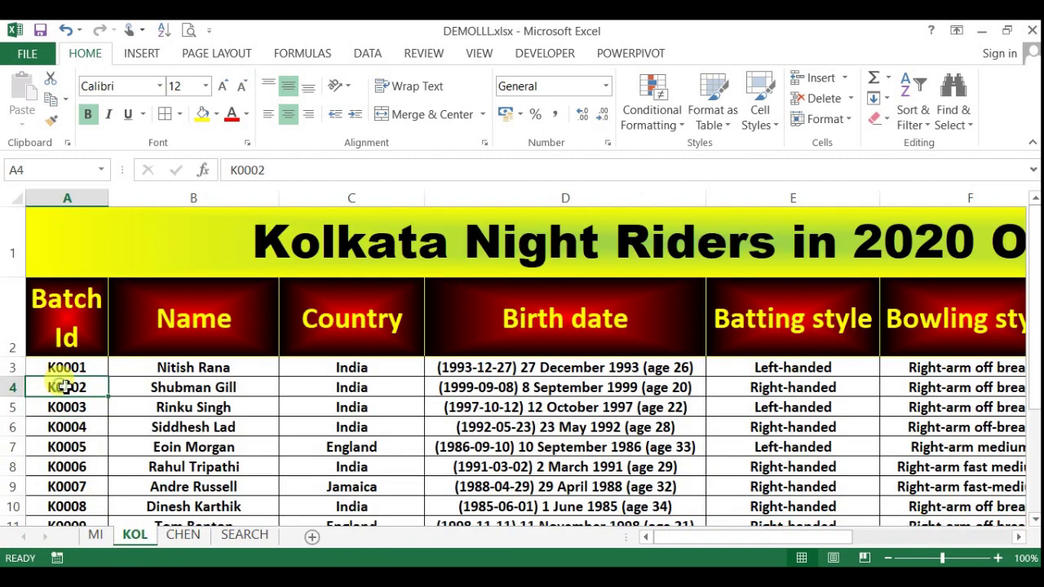
pyautogui.hotkey('ctrl', 'Down')
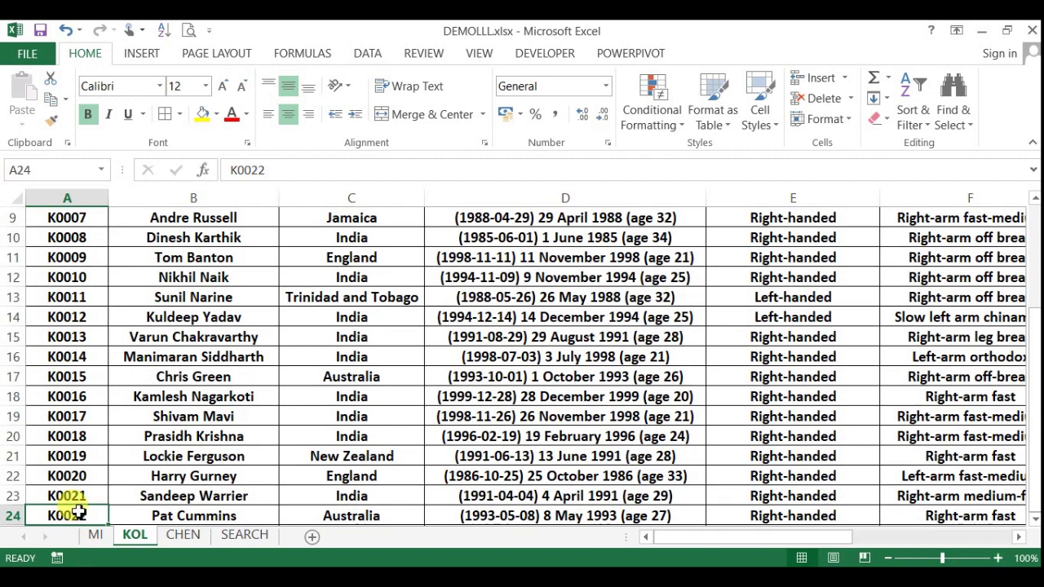
pyautogui.click(183, 534)
pyautogui.click(74, 404)
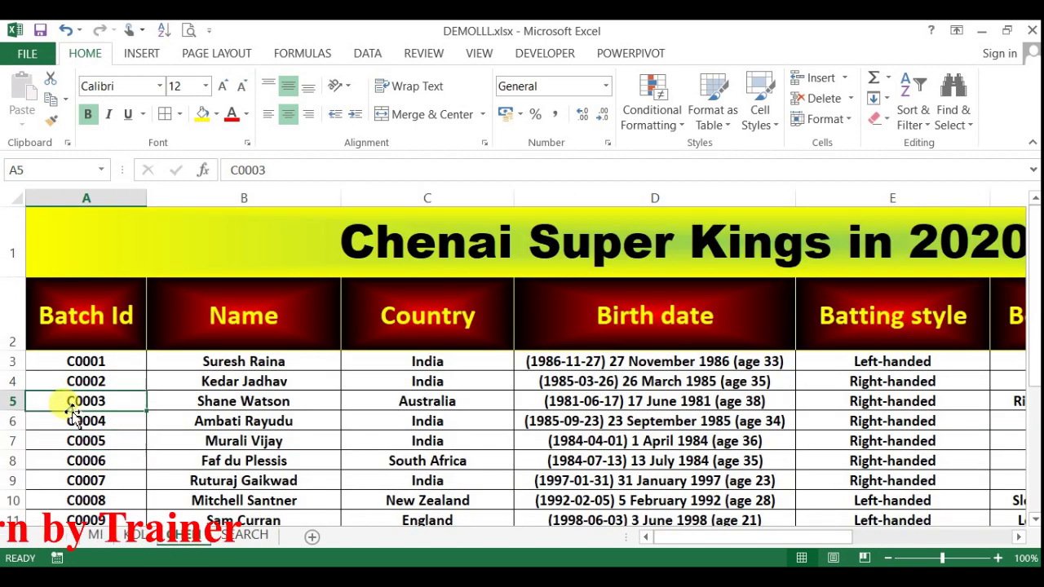
pyautogui.hotkey('ctrl', 'Down')
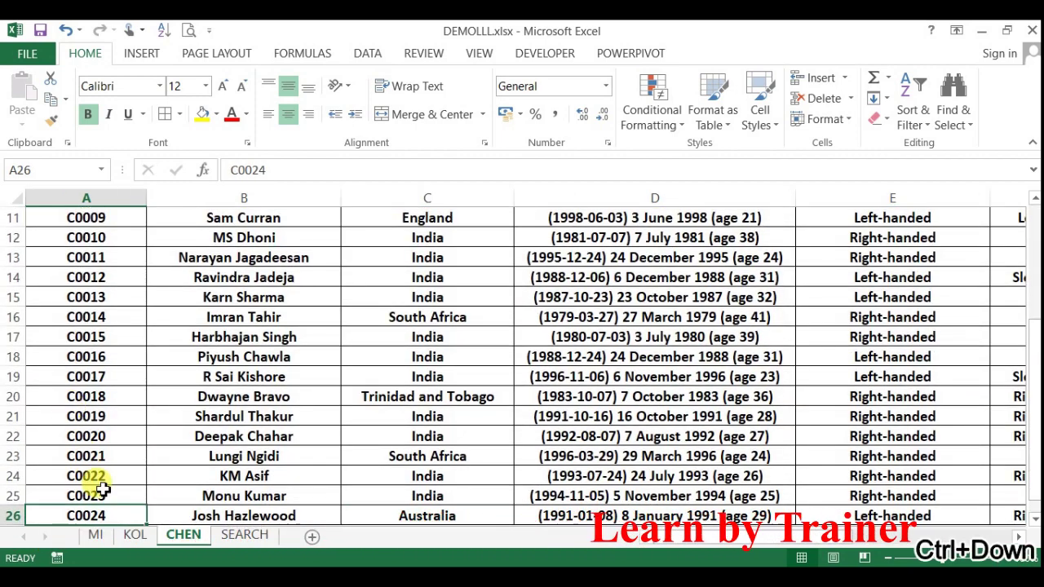
pyautogui.click(132, 535)
pyautogui.click(95, 537)
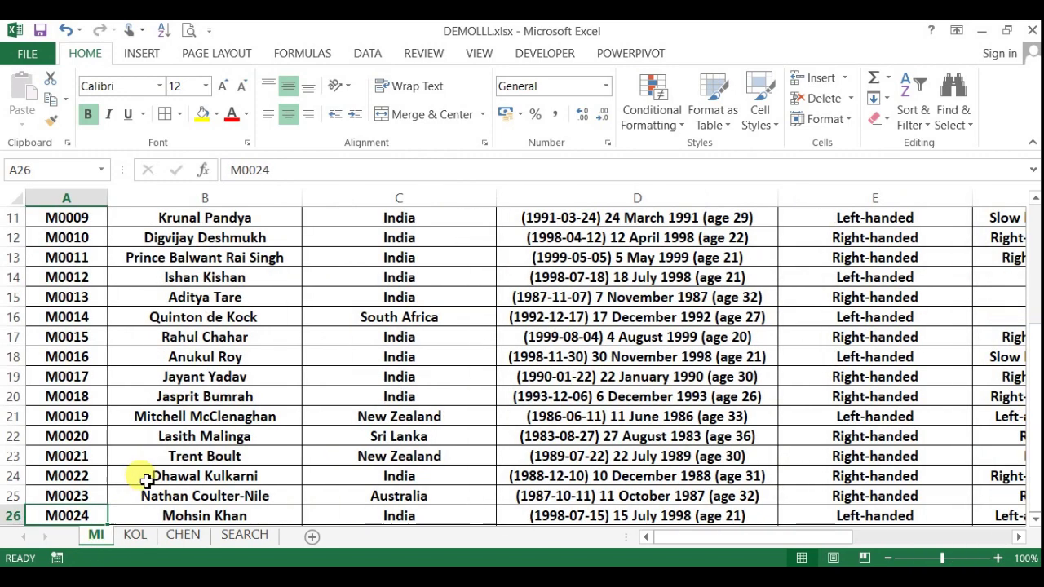
pyautogui.scroll(3, 145, 481)
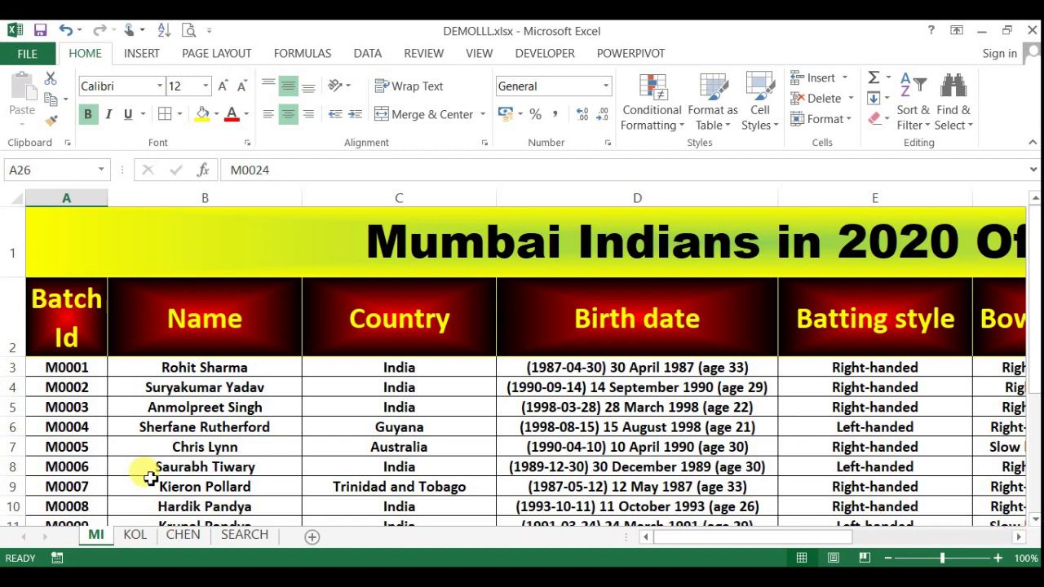
pyautogui.click(149, 468)
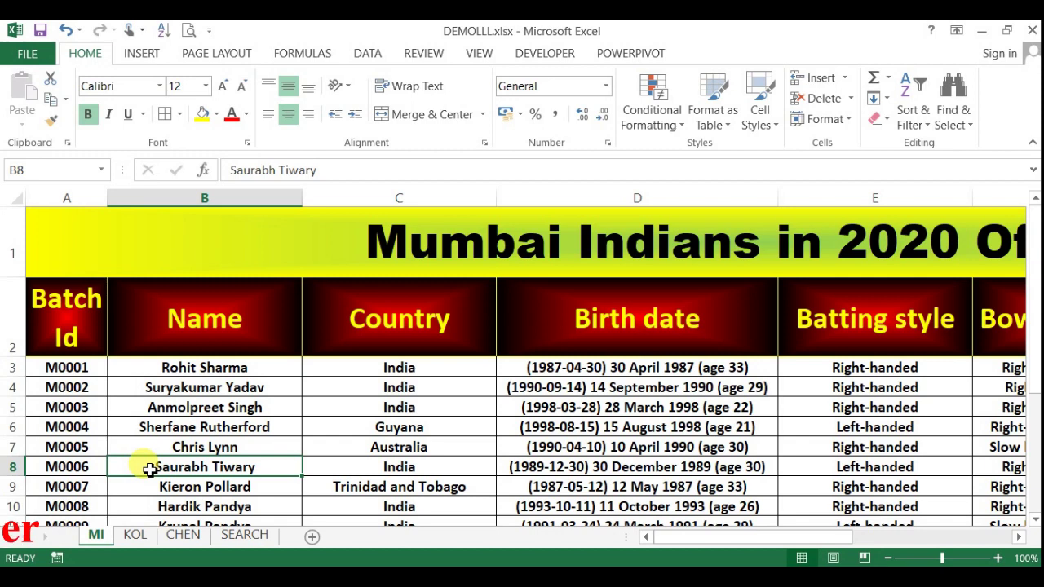
pyautogui.click(98, 298)
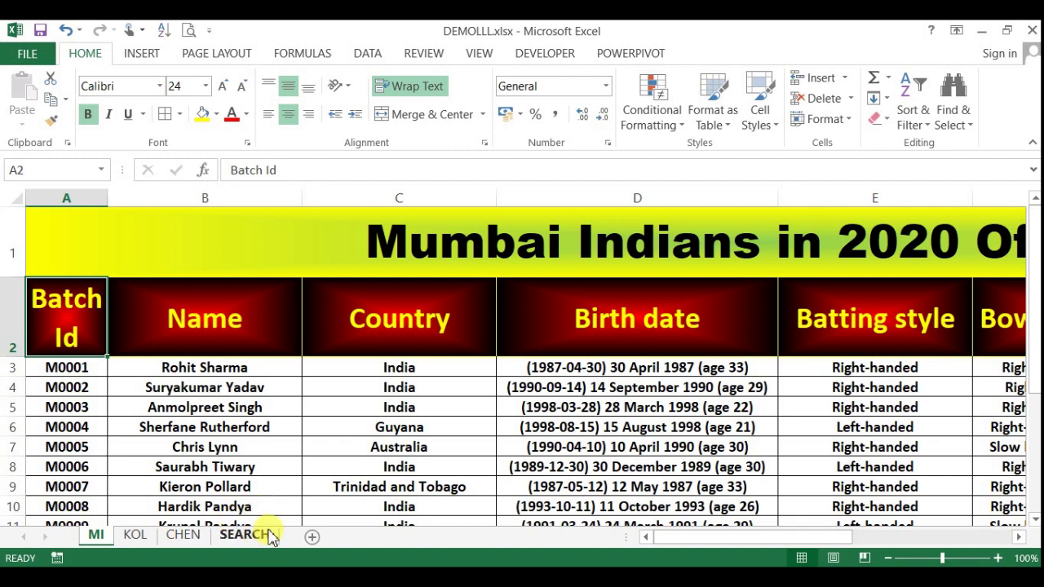
# - Select the MI table from Batch Id header A2 across to column H and down to the last row, naming it MUMBAI
pyautogui.click(272, 465)
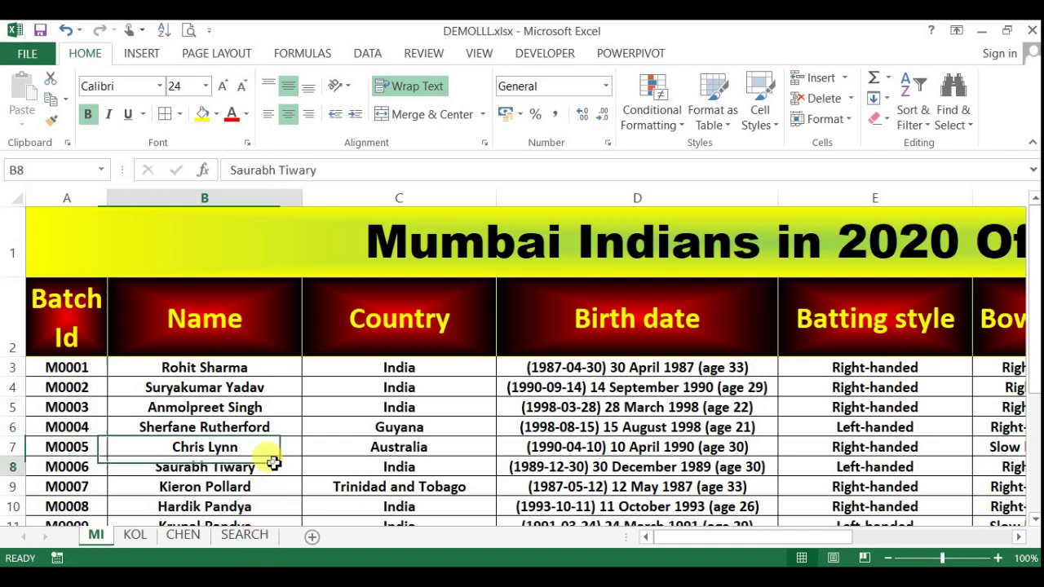
pyautogui.click(67, 329)
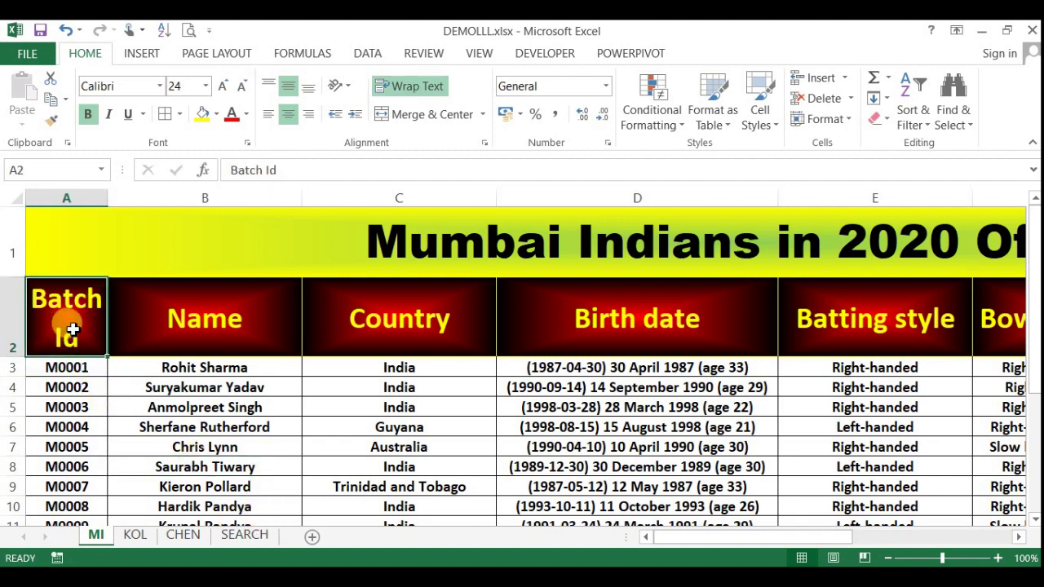
pyautogui.hotkey('ctrl', 'shift', 'Right')
pyautogui.hotkey('ctrl', 'shift', 'Down')
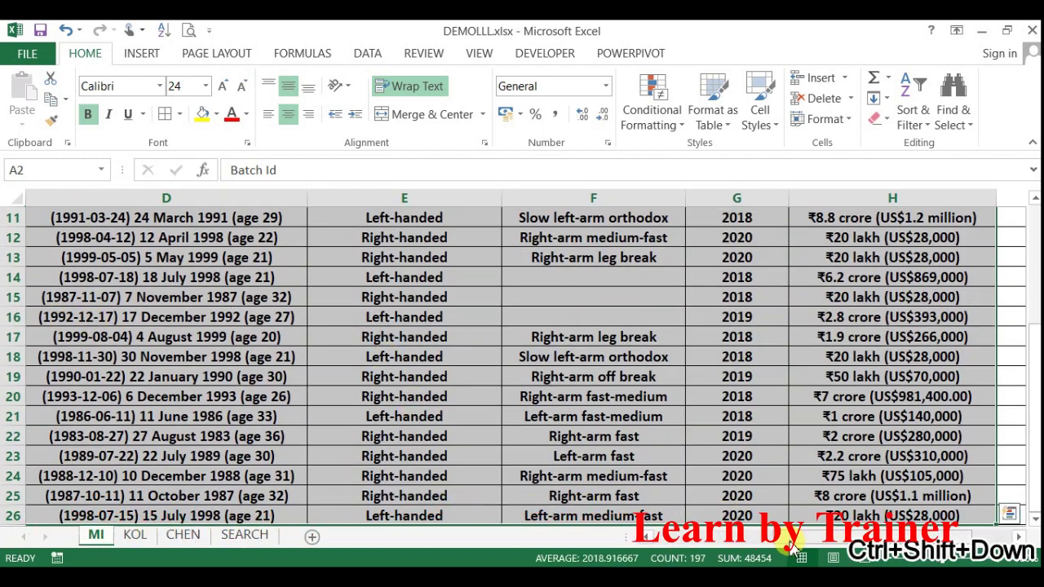
pyautogui.moveTo(783, 537); pyautogui.dragTo(639, 553)
pyautogui.scroll(2, 284, 417)
pyautogui.scroll(2, 245, 408)
pyautogui.write('MUMBAI')
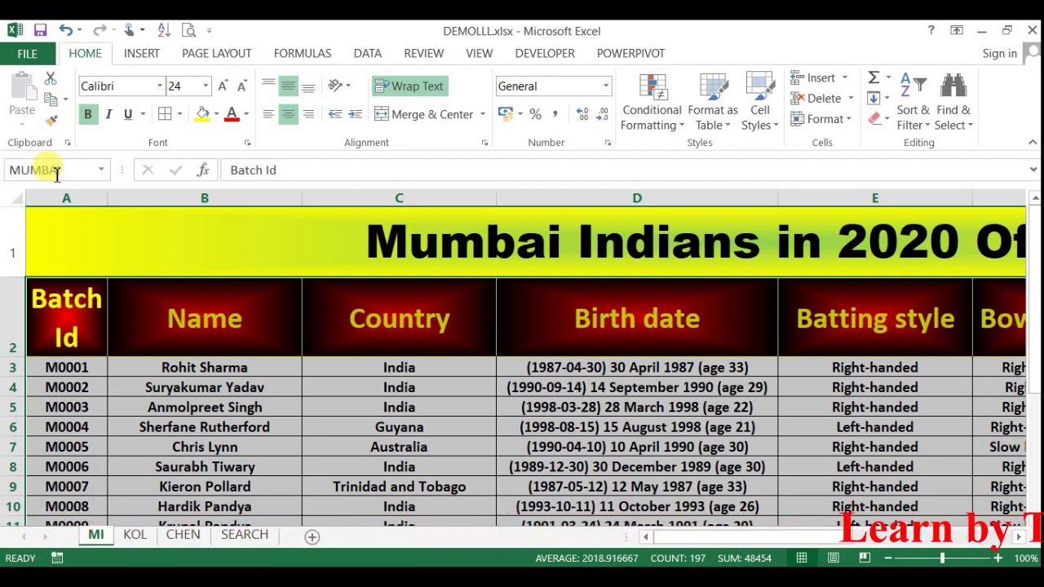
pyautogui.press('Return')
# - On the KOL sheet, name the table from A2 to the last player KOLKATA, then go to CHEN
pyautogui.click(134, 535)
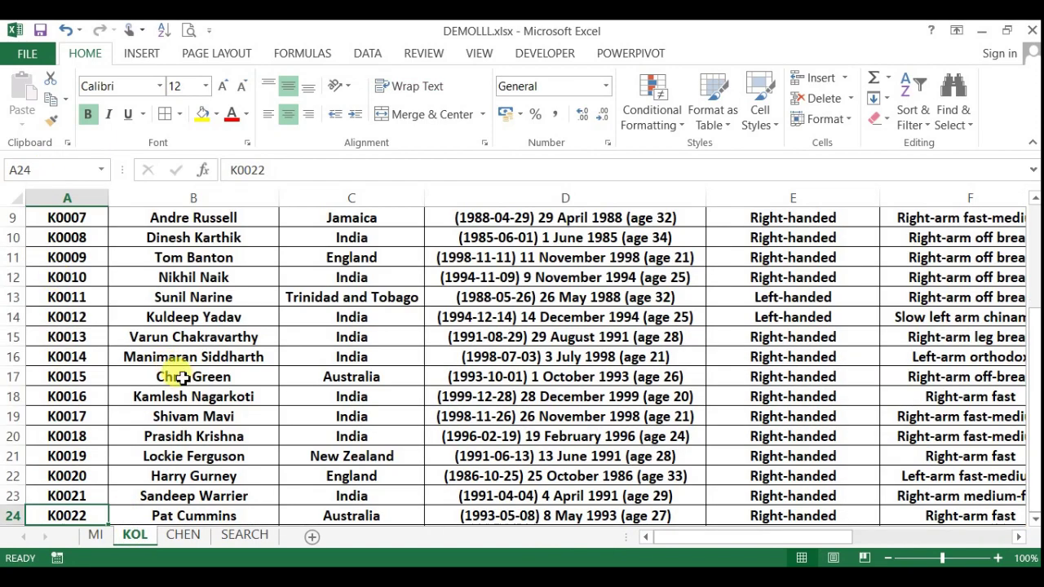
pyautogui.scroll(3, 182, 378)
pyautogui.click(47, 321)
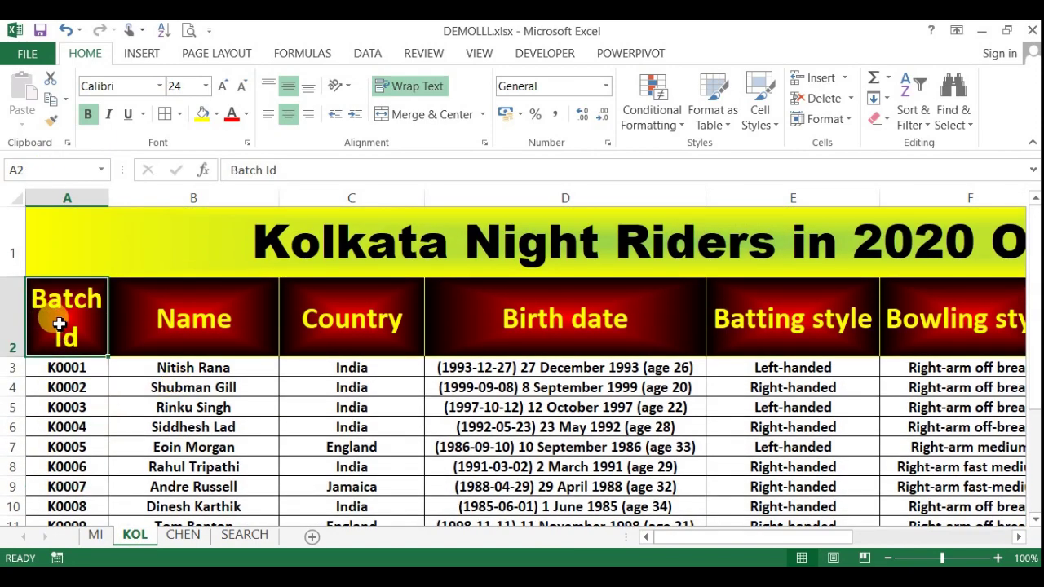
pyautogui.hotkey('ctrl', 'shift', 'Right')
pyautogui.hotkey('ctrl', 'shift', 'Down')
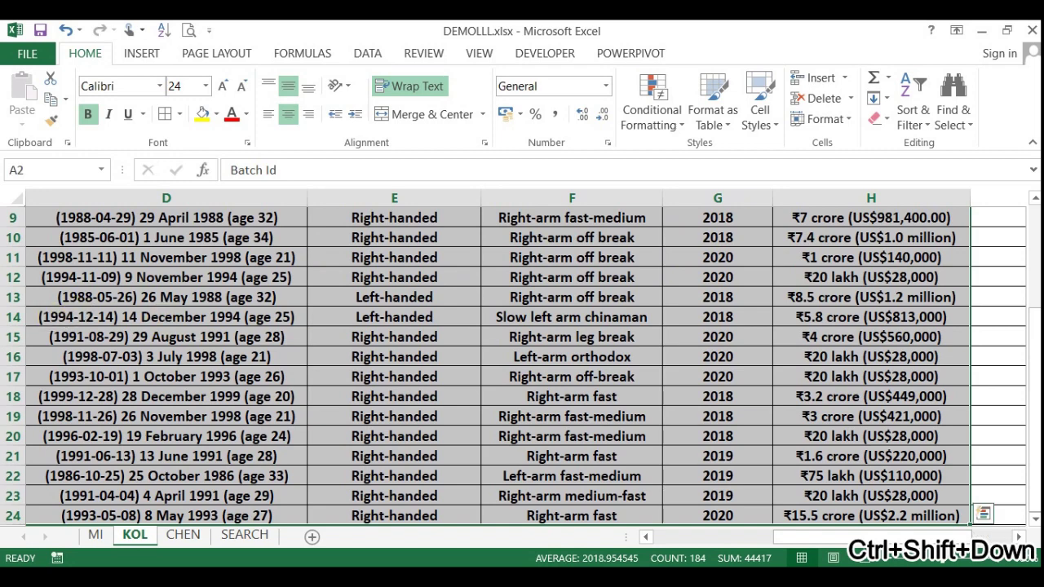
pyautogui.moveTo(787, 539); pyautogui.dragTo(618, 560)
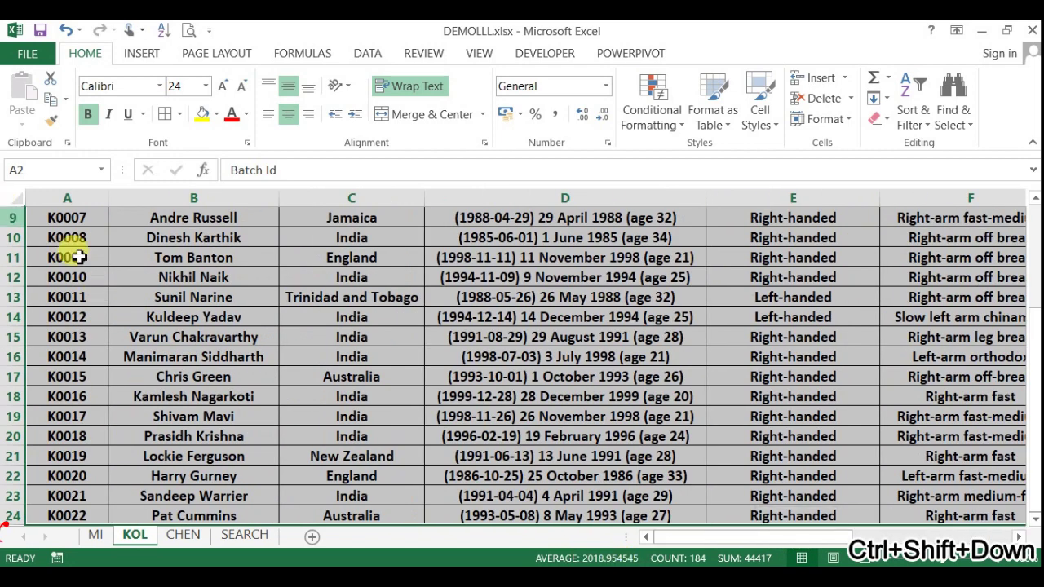
pyautogui.click(46, 169)
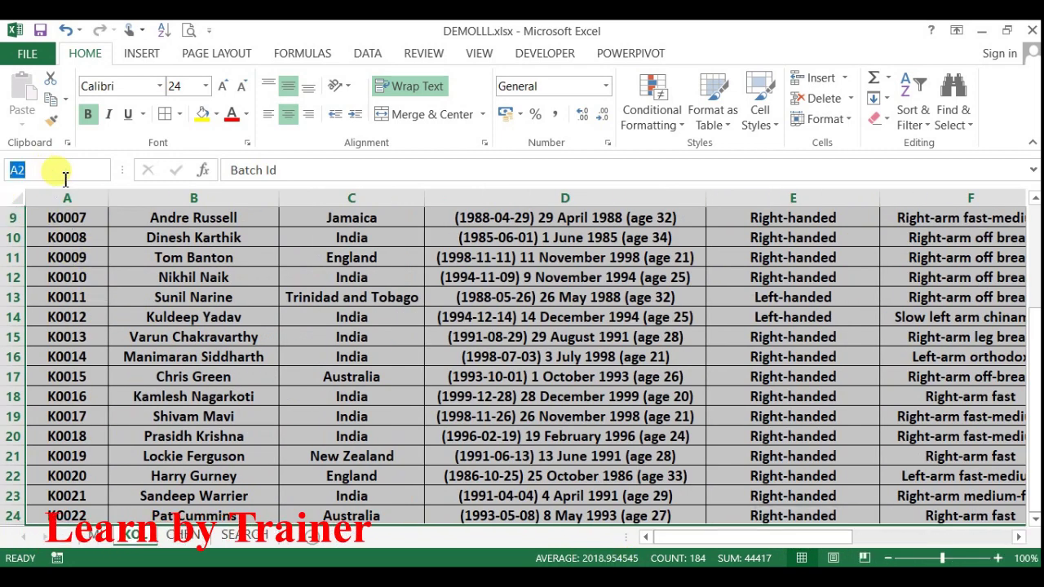
pyautogui.write('KOLKATA')
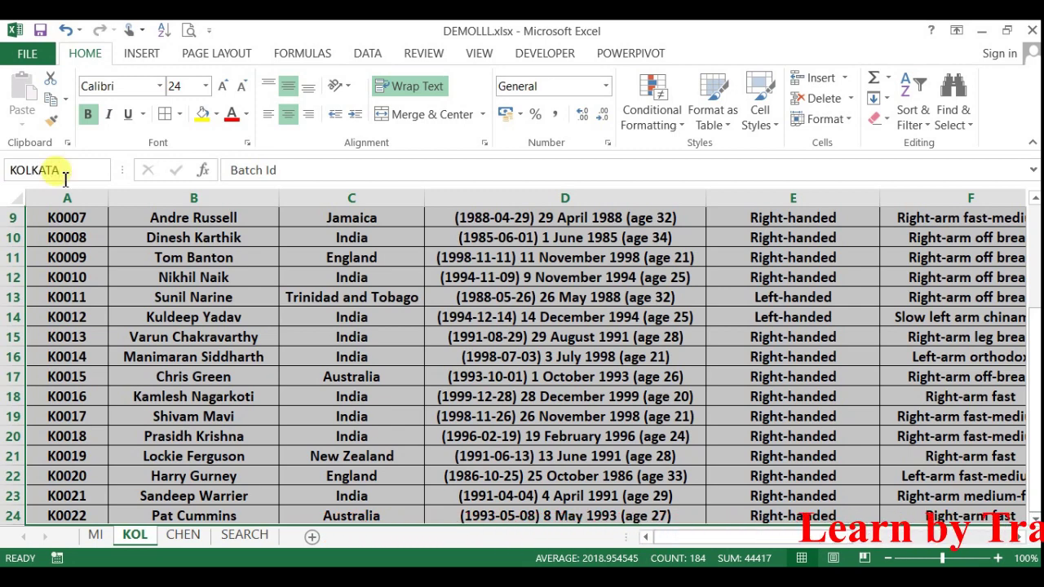
pyautogui.press('Return')
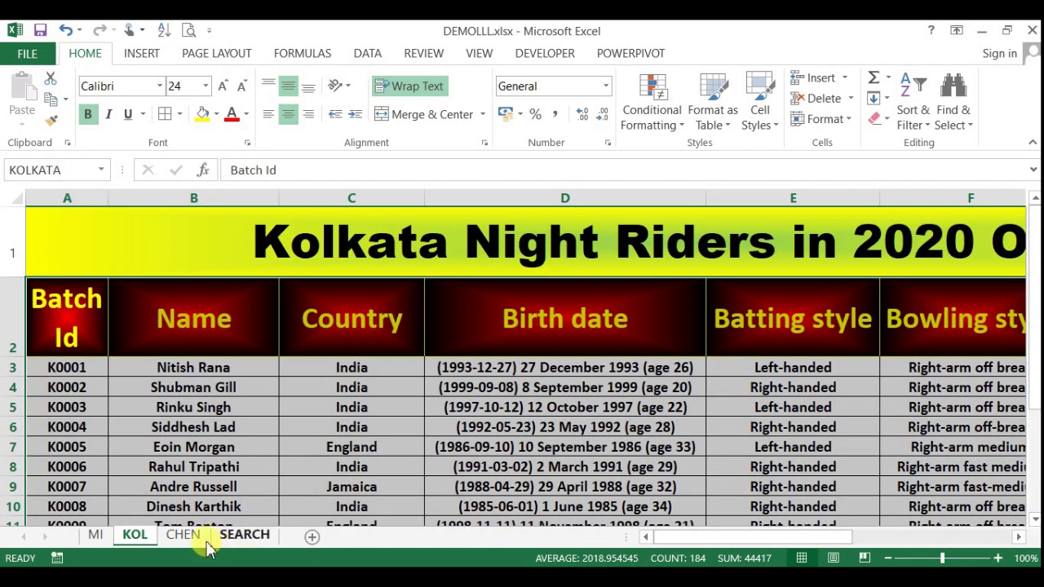
pyautogui.click(183, 535)
pyautogui.scroll(3, 164, 350)
# - Select the Chennai table from A2 to its last row, name it CHENNAI, and verify the names list
pyautogui.scroll(1, 212, 343)
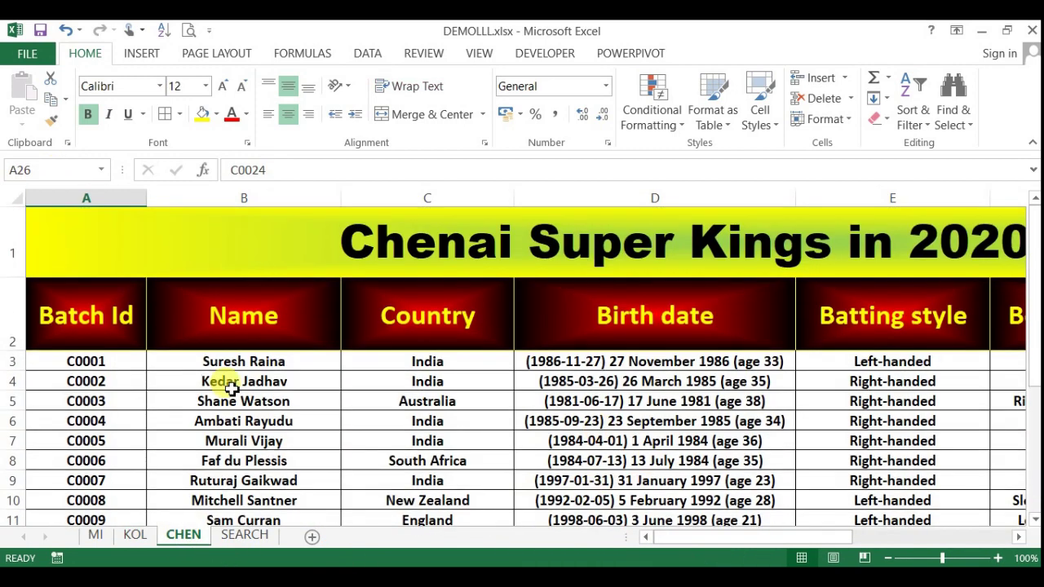
pyautogui.click(115, 331)
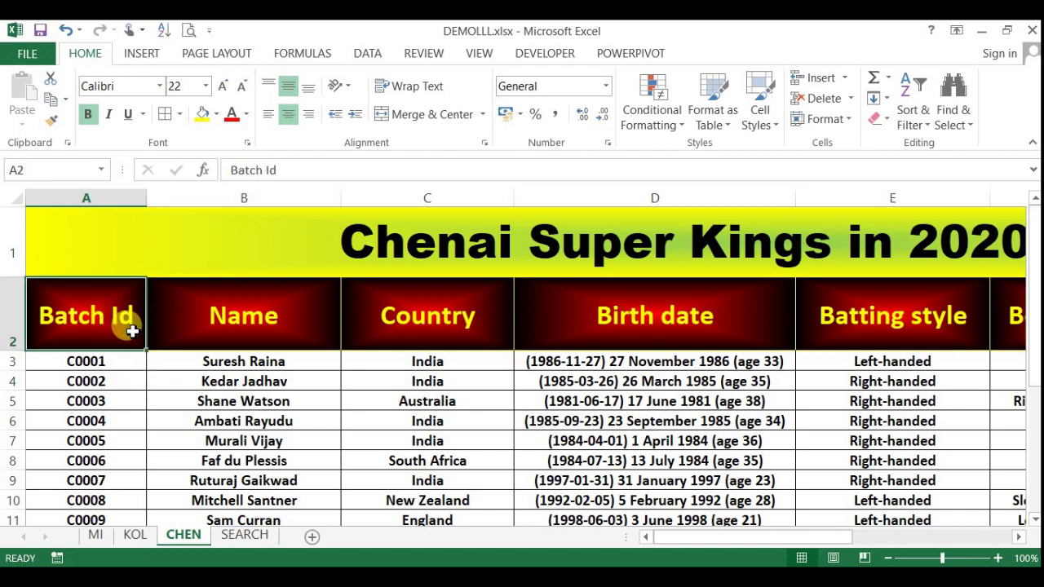
pyautogui.hotkey('ctrl', 'shift', 'Right')
pyautogui.hotkey('ctrl', 'shift', 'Down')
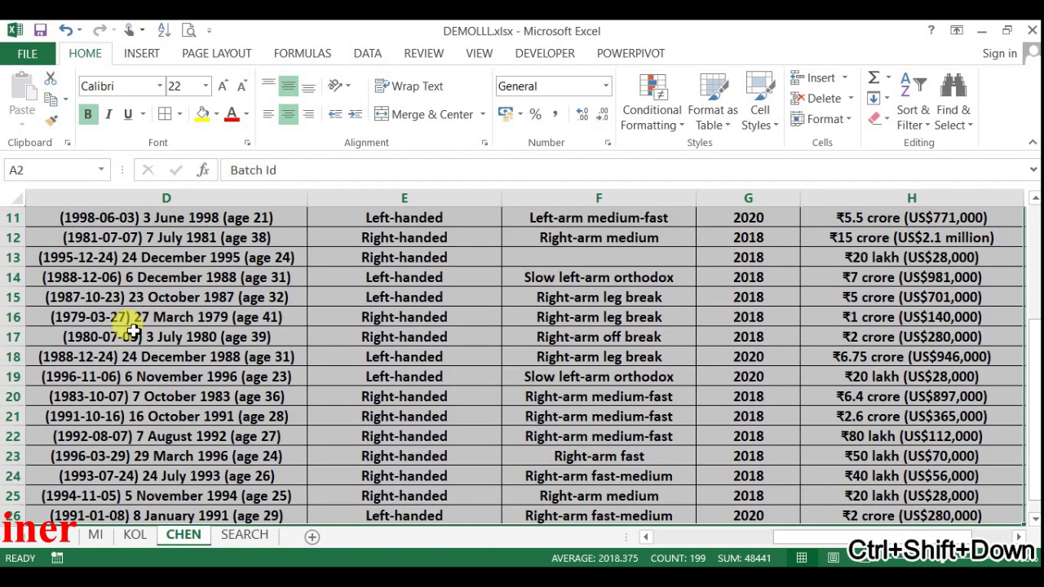
pyautogui.click(43, 168)
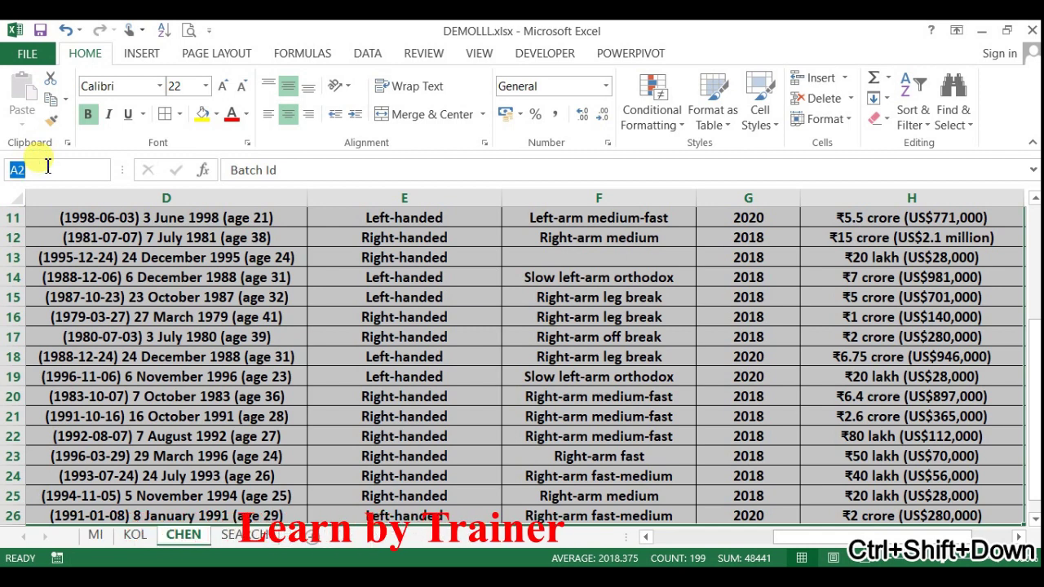
pyautogui.write('CHENNAI')
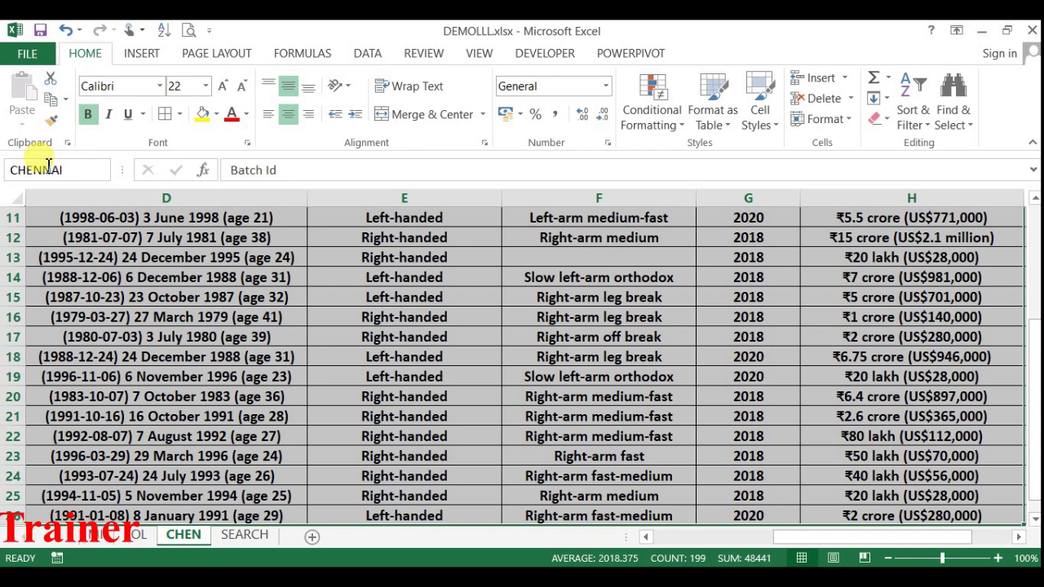
pyautogui.press('Return')
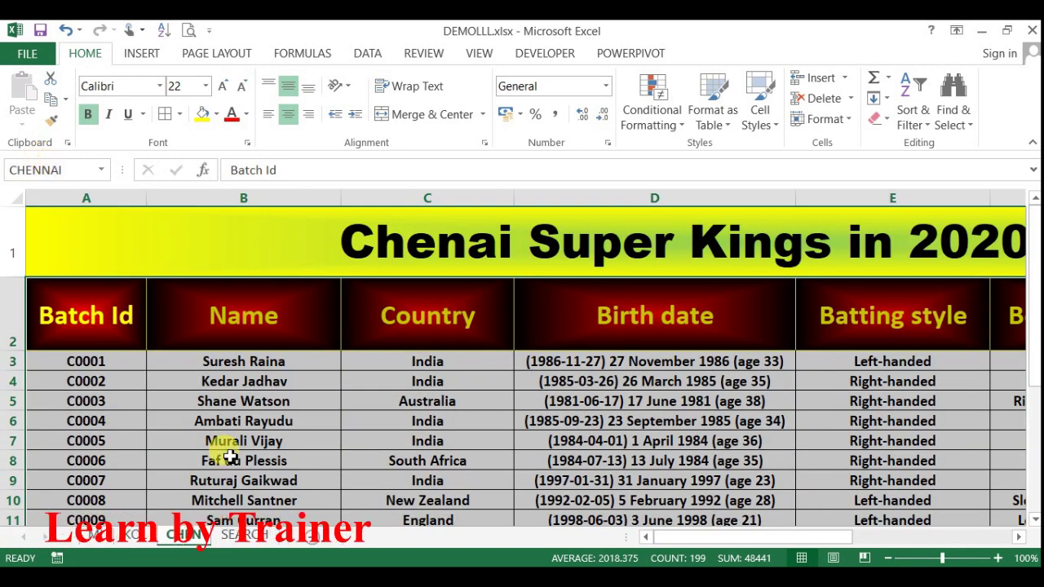
pyautogui.click(101, 170)
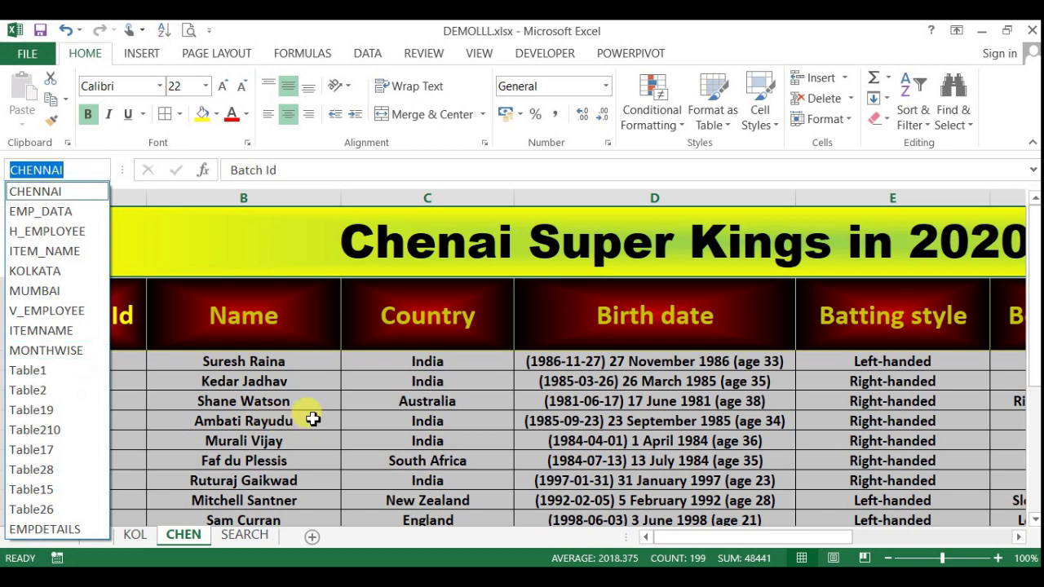
pyautogui.press('Escape')
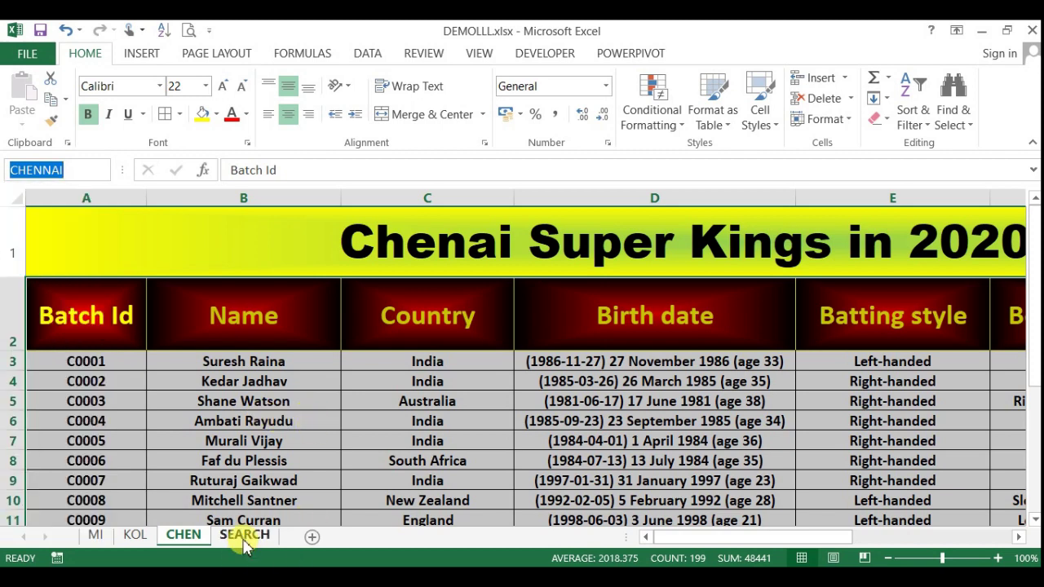
# - Return to the SEARCH sheet and review its header row A3:H3, Batch Id through Salary
pyautogui.click(244, 541)
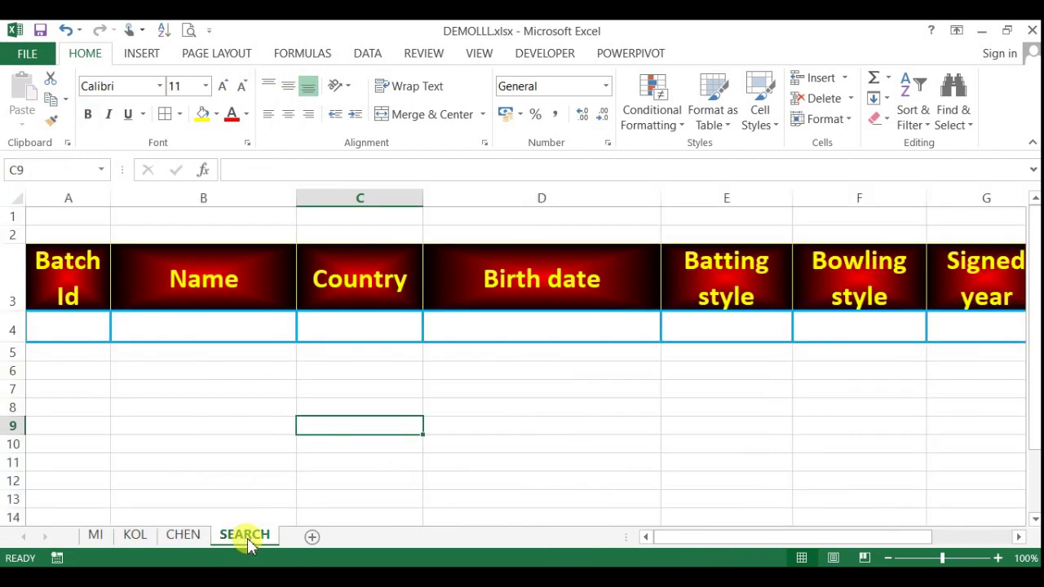
pyautogui.click(509, 470)
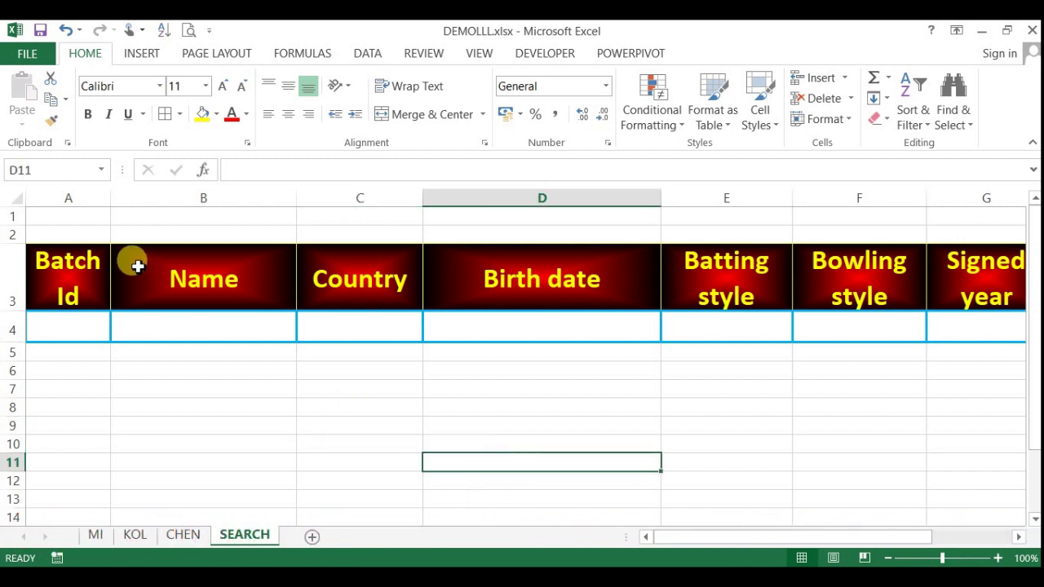
pyautogui.moveTo(137, 266); pyautogui.dragTo(813, 270)
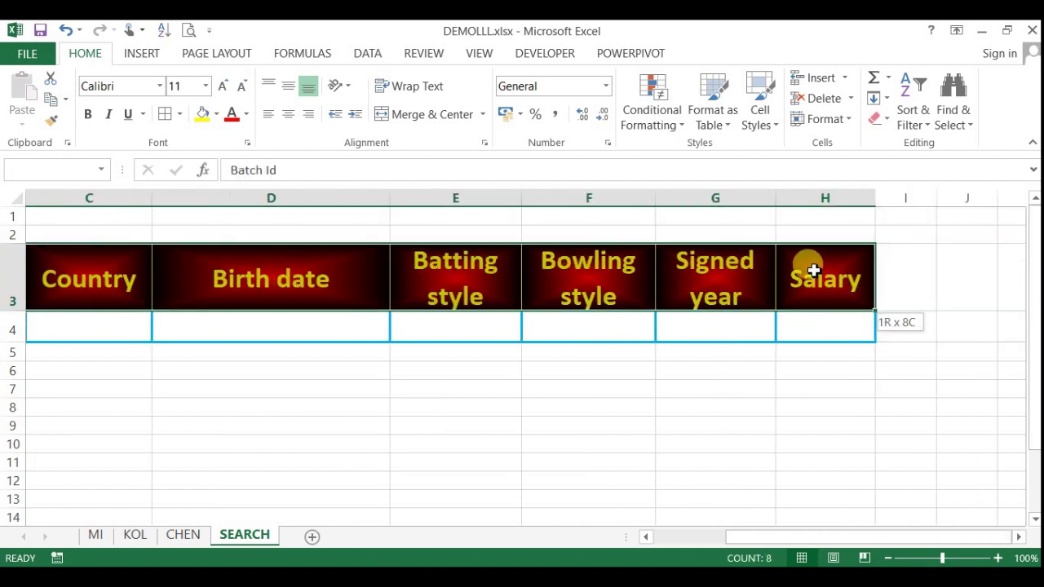
pyautogui.moveTo(750, 537); pyautogui.dragTo(595, 537)
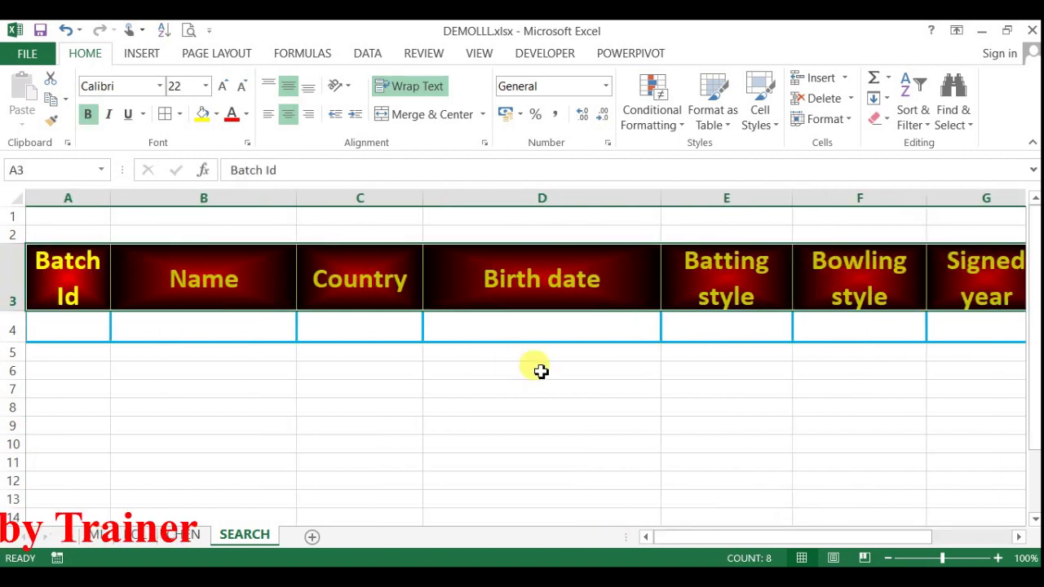
pyautogui.click(449, 409)
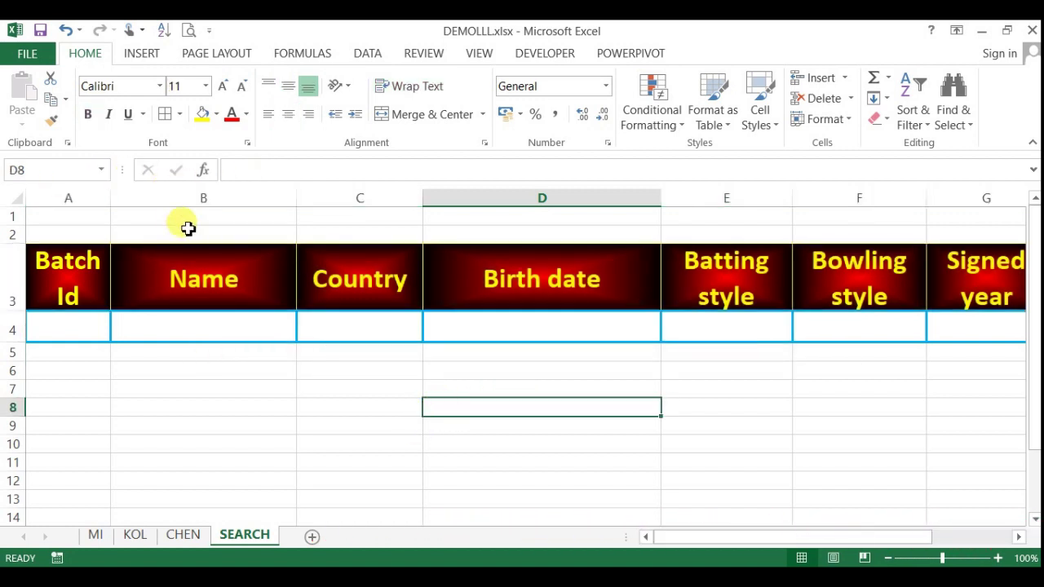
# - Insert a new column B before Name, widen it, and enter the header IPL TEAM in B3
pyautogui.click(186, 200)
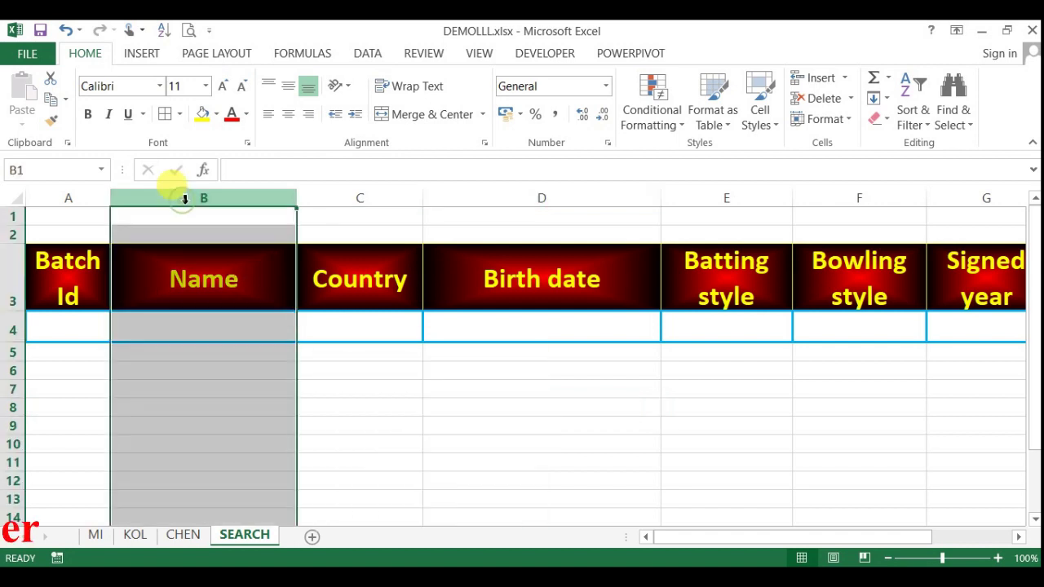
pyautogui.hotkey('ctrl', '+')
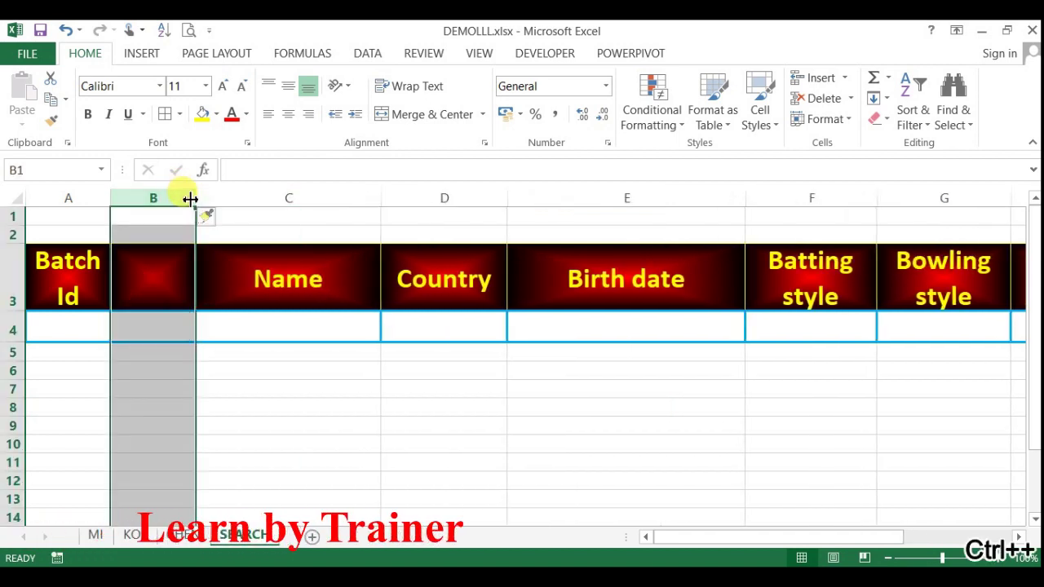
pyautogui.click(341, 438)
pyautogui.click(134, 275)
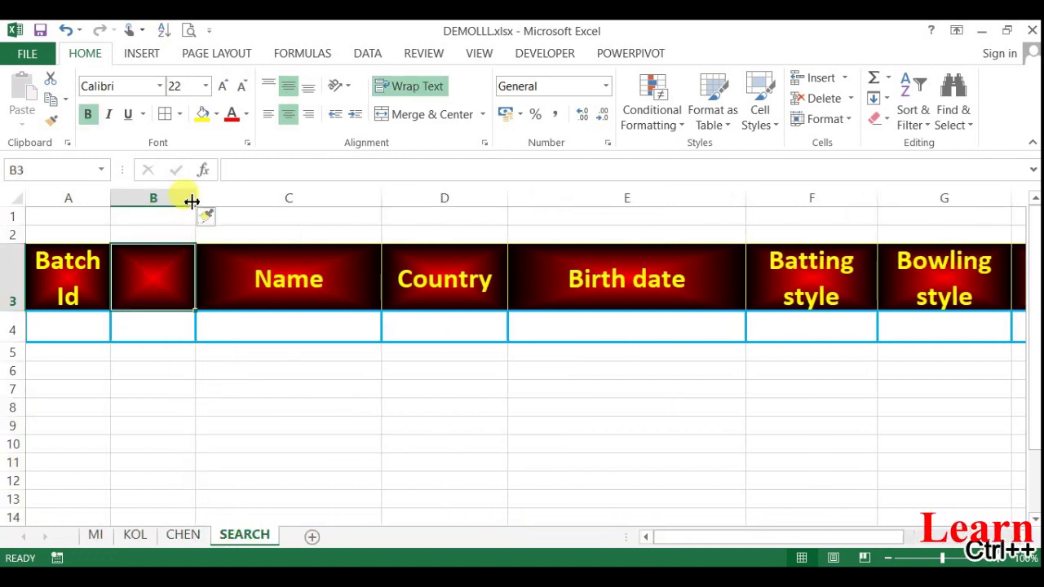
pyautogui.moveTo(199, 197); pyautogui.dragTo(220, 197)
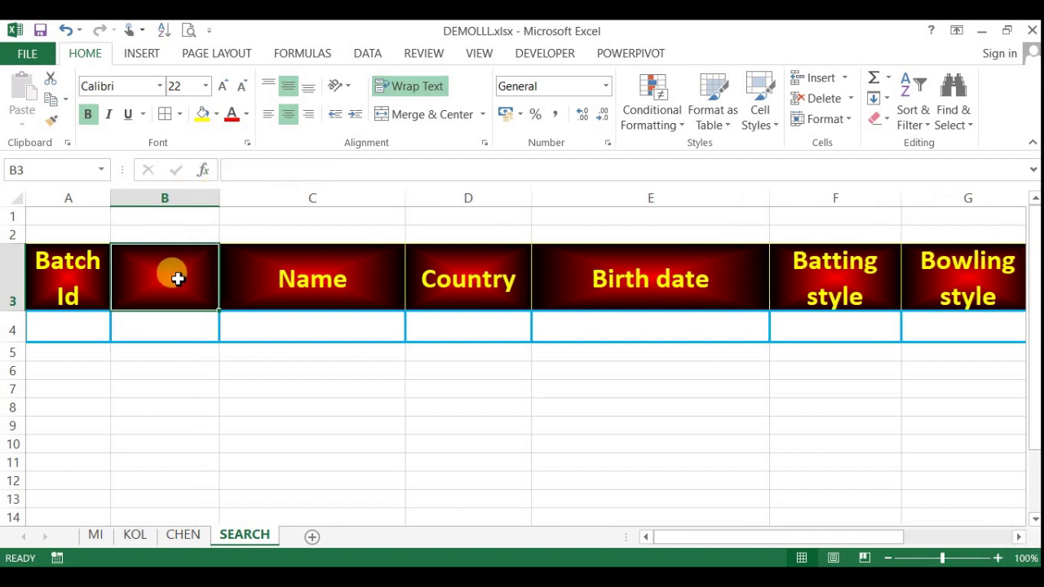
pyautogui.write('IPL')
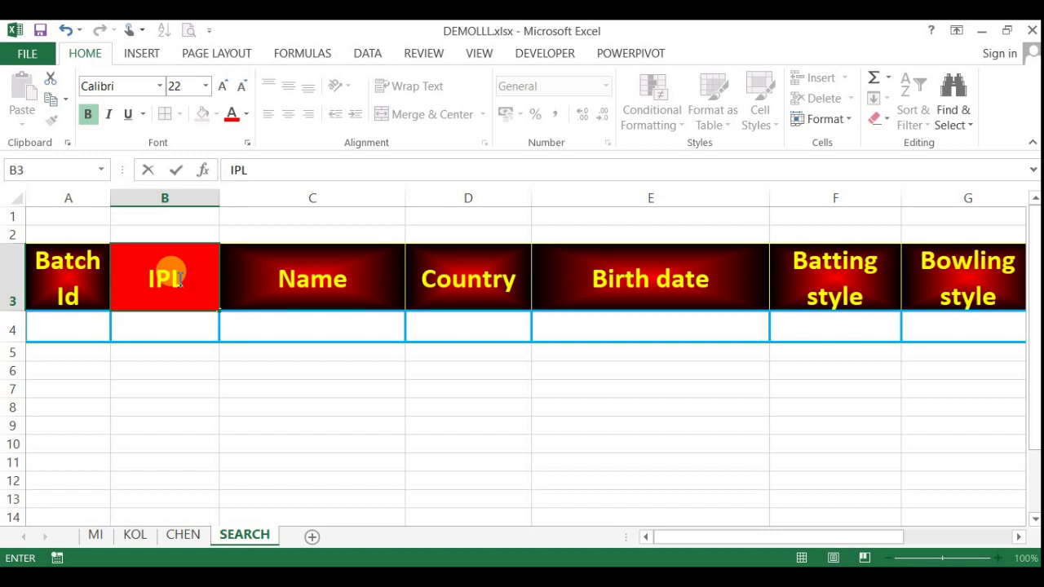
pyautogui.write(' TEAM')
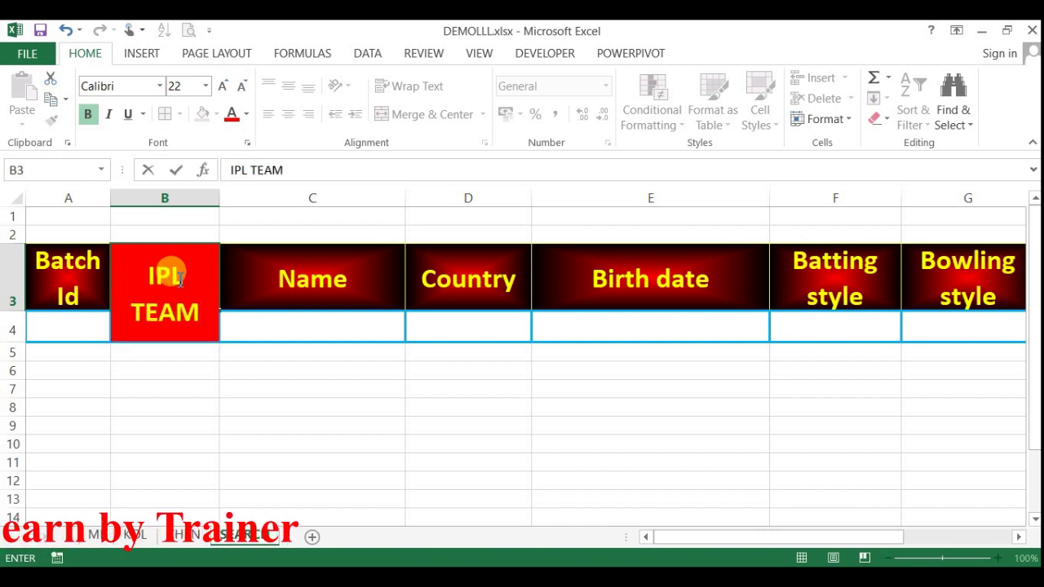
pyautogui.press('Return')
pyautogui.click(182, 273)
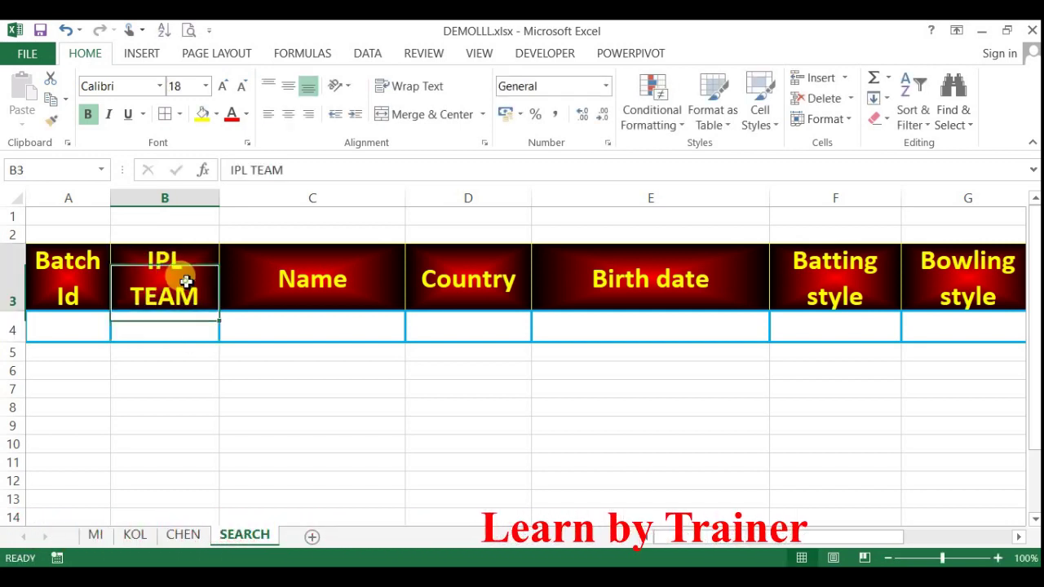
pyautogui.click(175, 344)
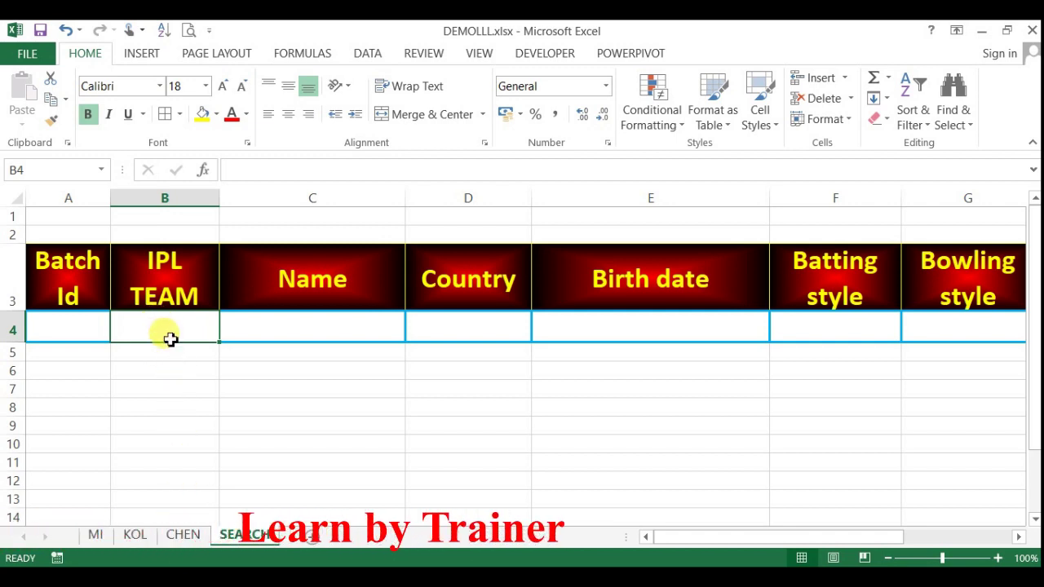
# - Check the defined range names, widen column B slightly, and select input cell B4
pyautogui.click(101, 169)
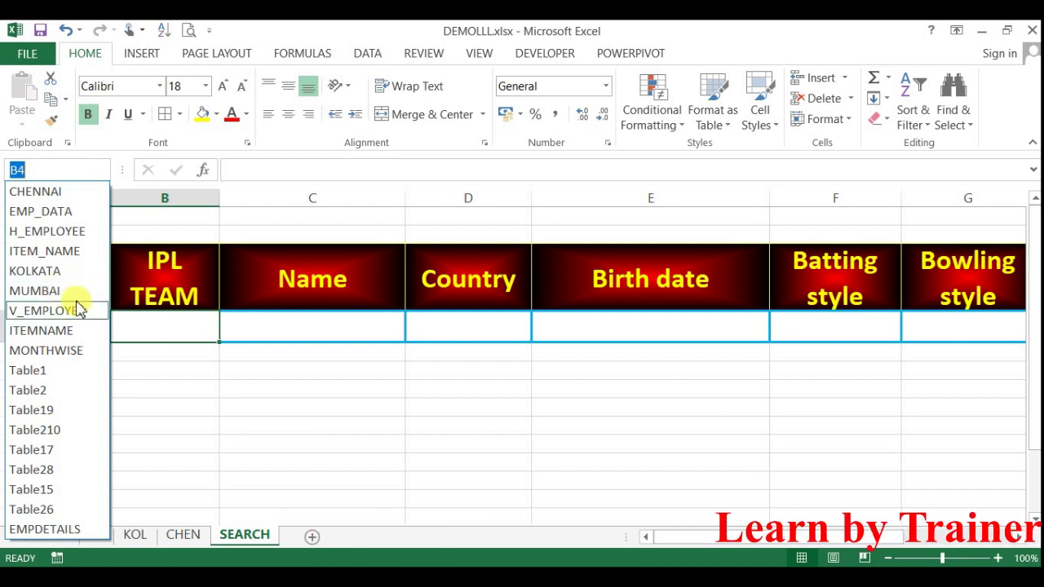
pyautogui.click(213, 422)
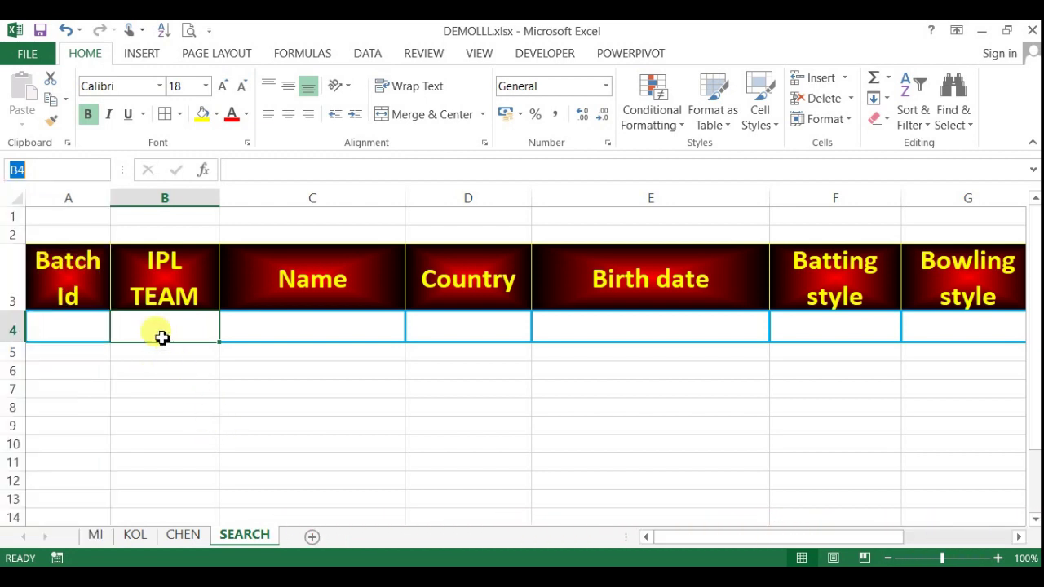
pyautogui.moveTo(225, 201); pyautogui.dragTo(232, 201)
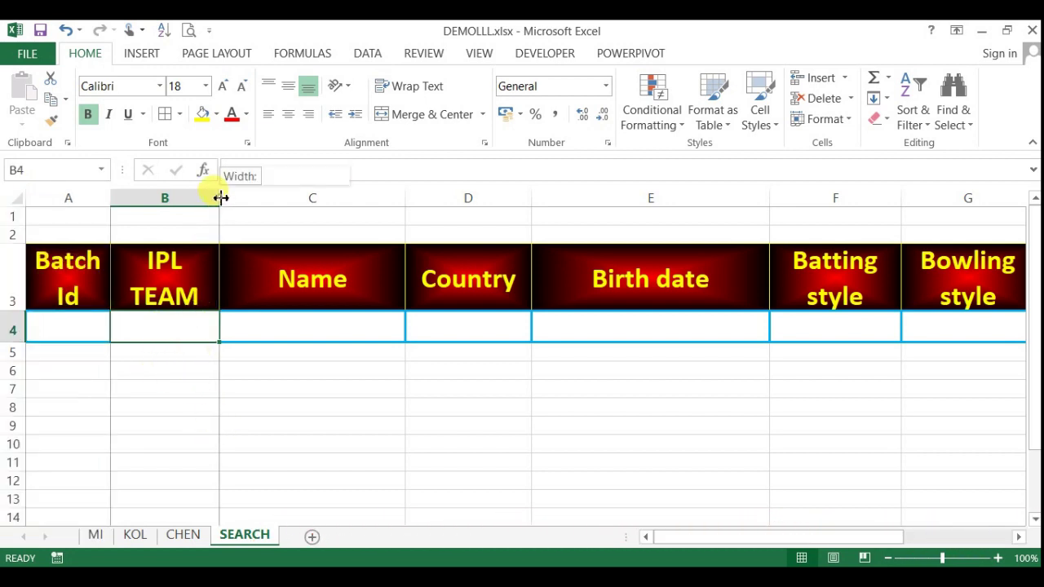
pyautogui.click(172, 421)
pyautogui.click(172, 333)
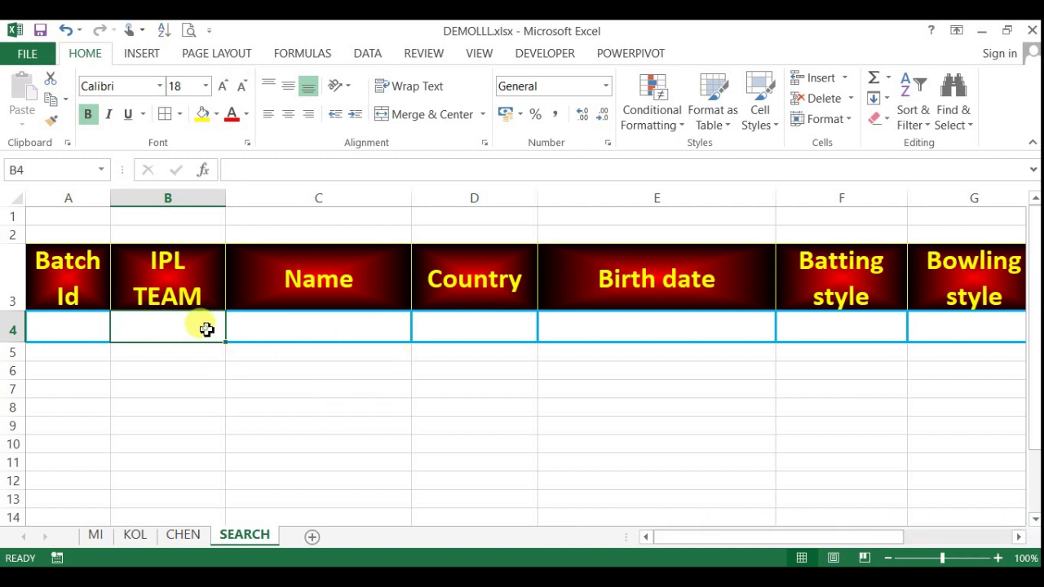
# - Add List data validation to B4 with source MUMBAI,KOLKATA,CHENNAI
pyautogui.click(369, 57)
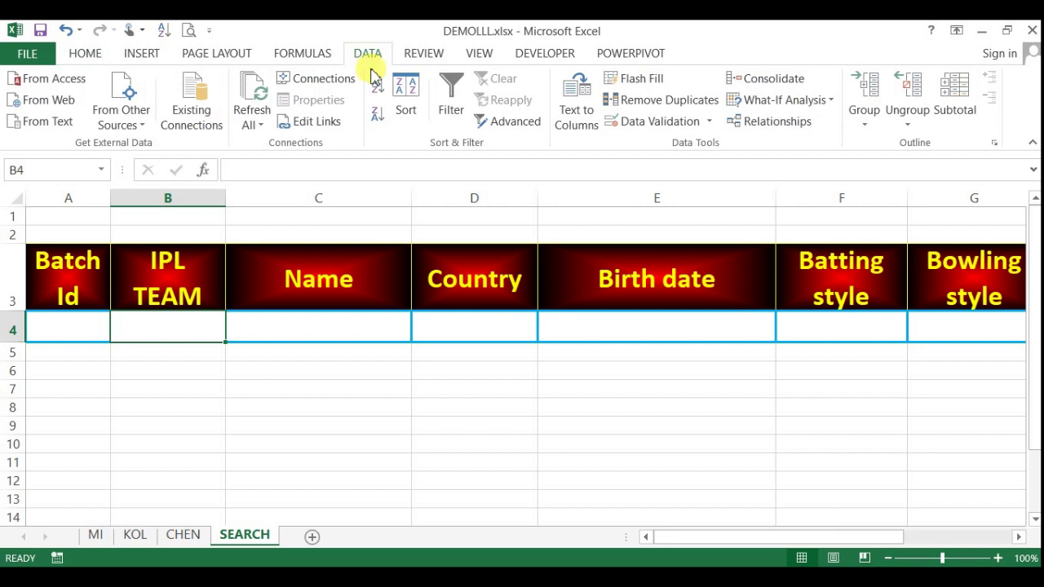
pyautogui.click(627, 124)
pyautogui.click(508, 300)
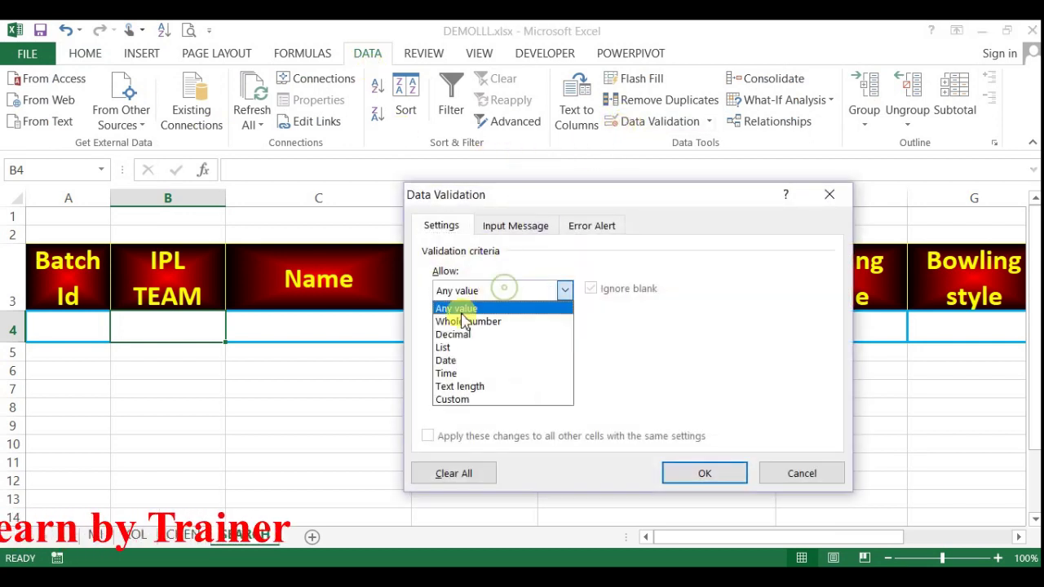
pyautogui.click(447, 350)
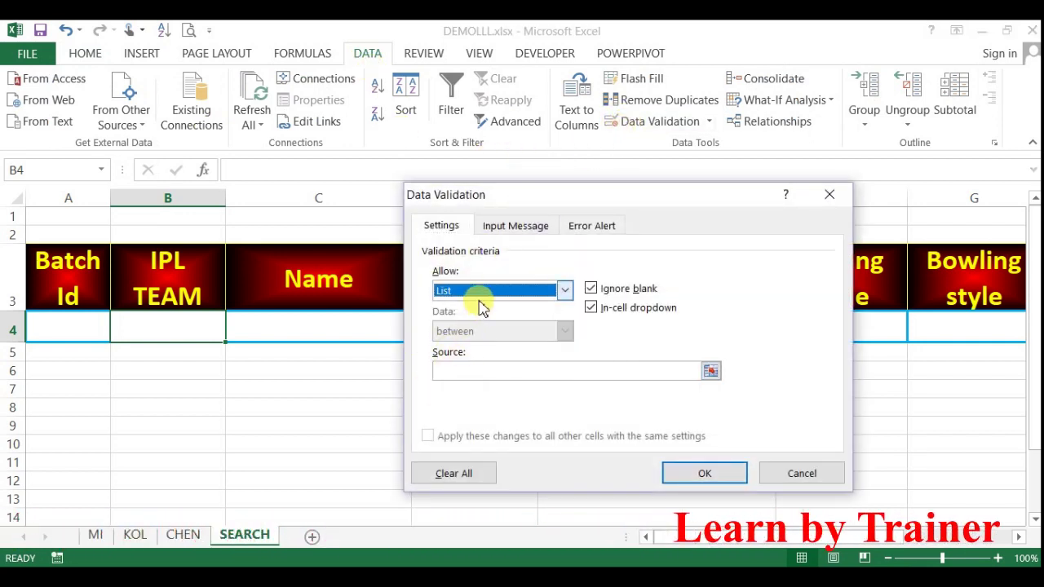
pyautogui.click(461, 373)
pyautogui.write('MUMBAI')
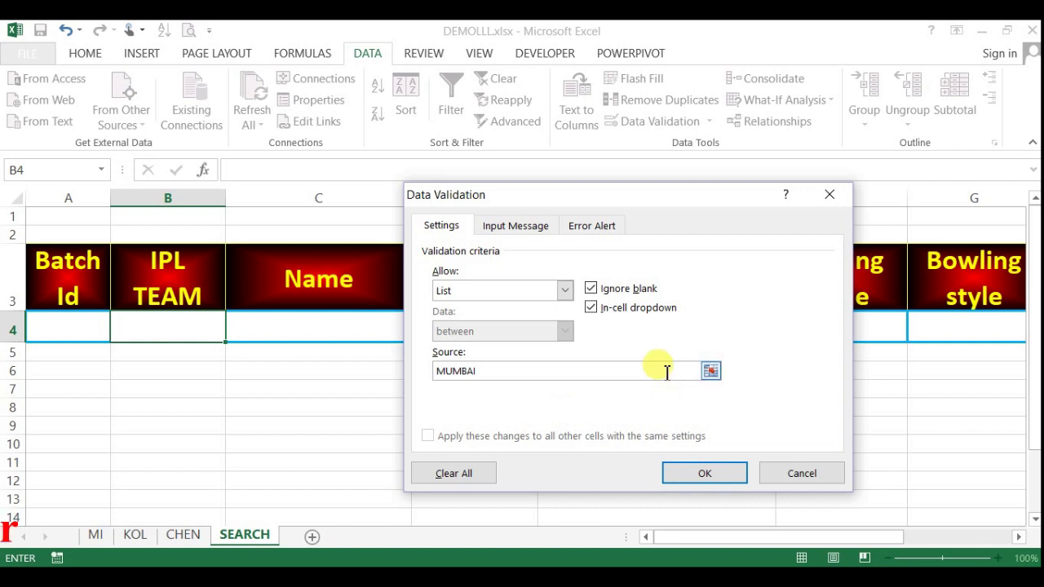
pyautogui.write(',KO')
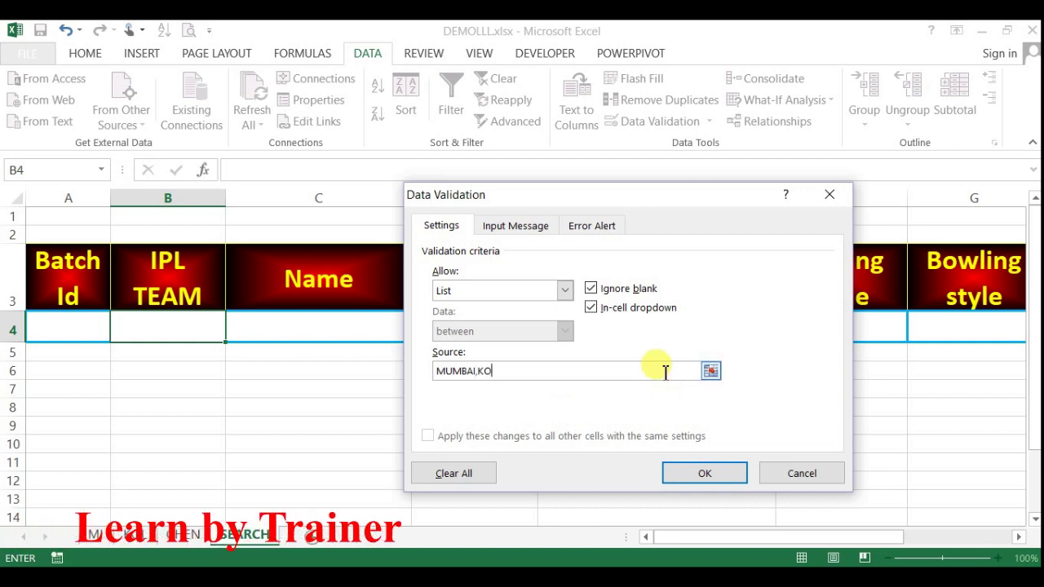
pyautogui.write('LKATA,')
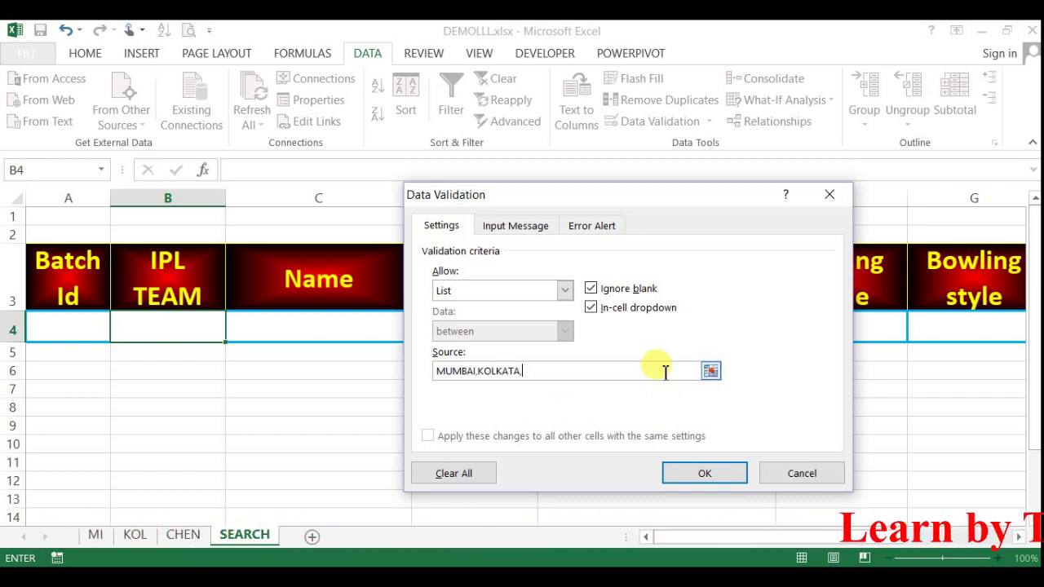
pyautogui.write('CHENNAI')
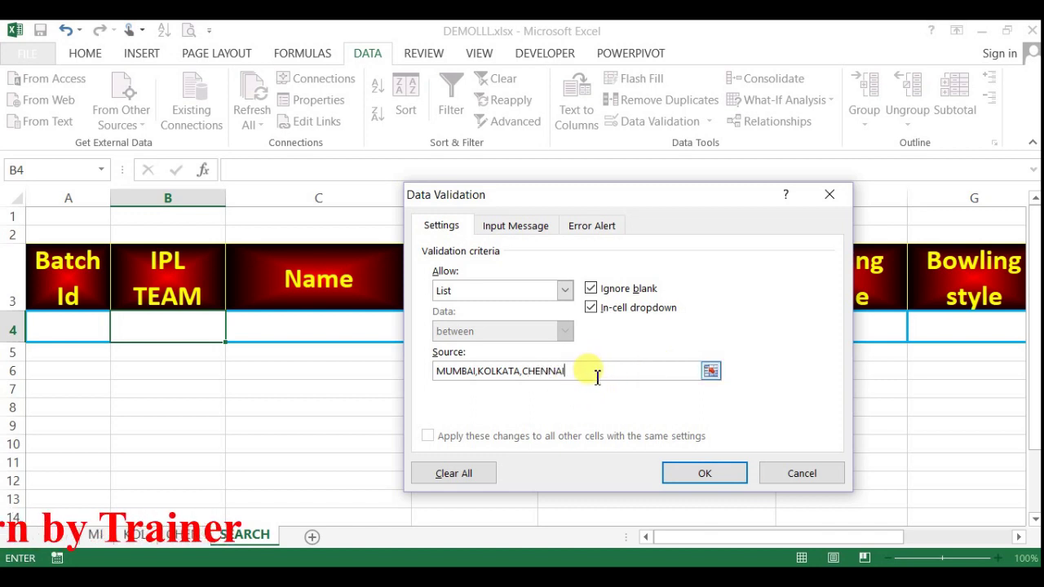
pyautogui.click(700, 480)
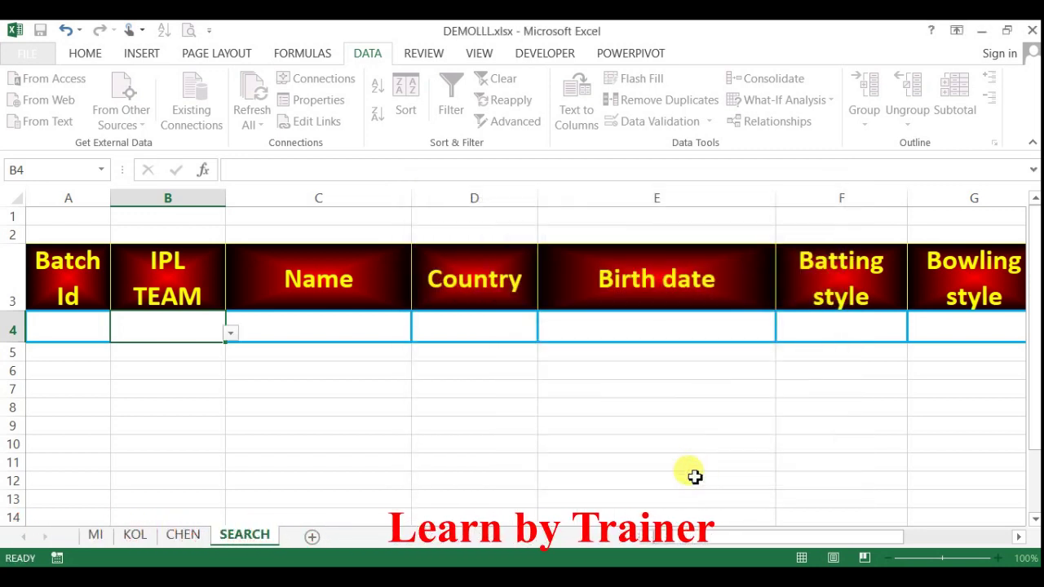
# - Test the B4 dropdown with KOLKATA and MUMBAI, leave it on CHENNAI, then go to A4
pyautogui.click(233, 335)
pyautogui.click(181, 361)
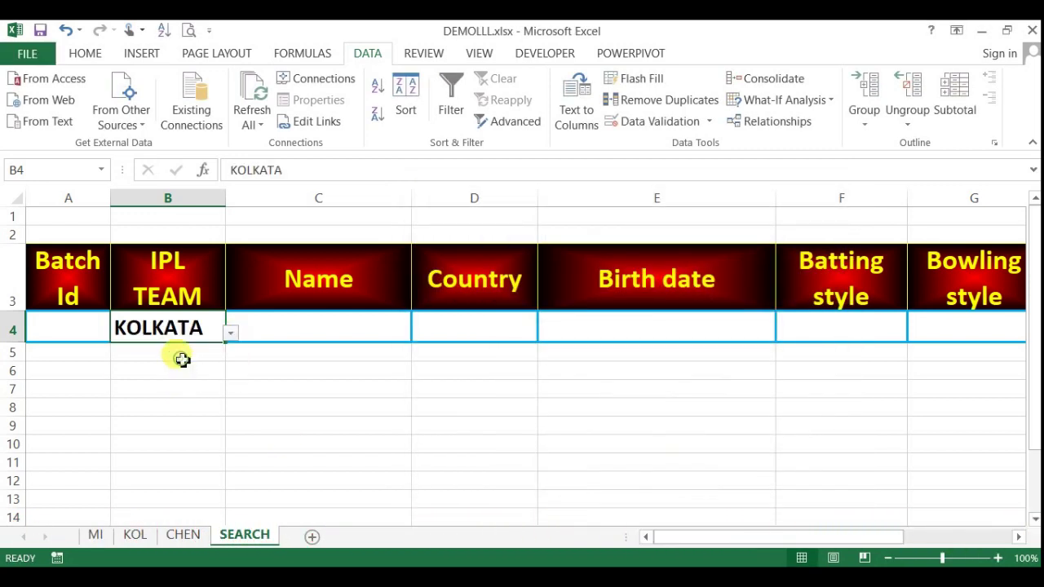
pyautogui.click(232, 336)
pyautogui.click(173, 347)
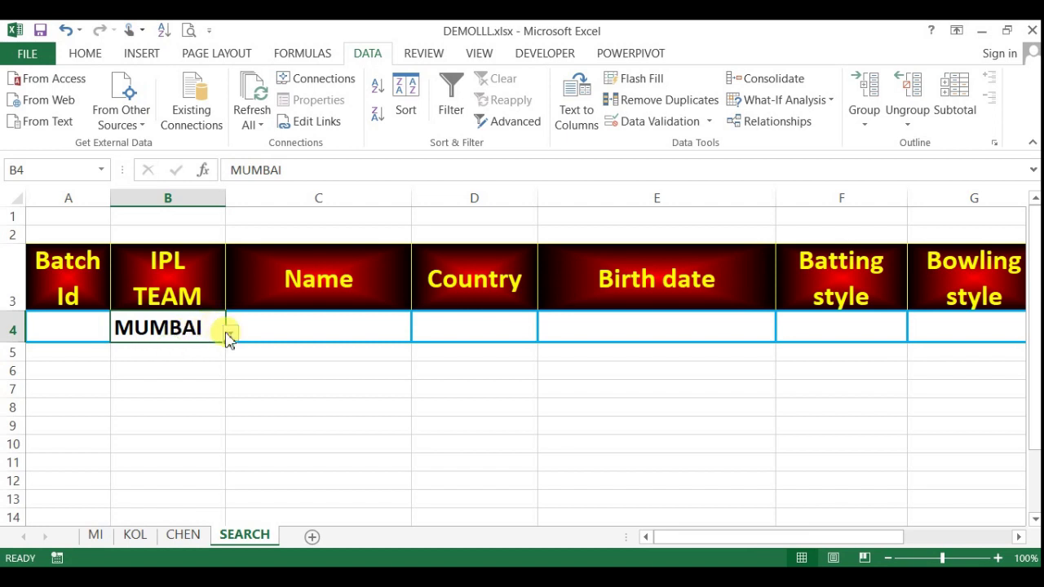
pyautogui.click(231, 334)
pyautogui.click(187, 373)
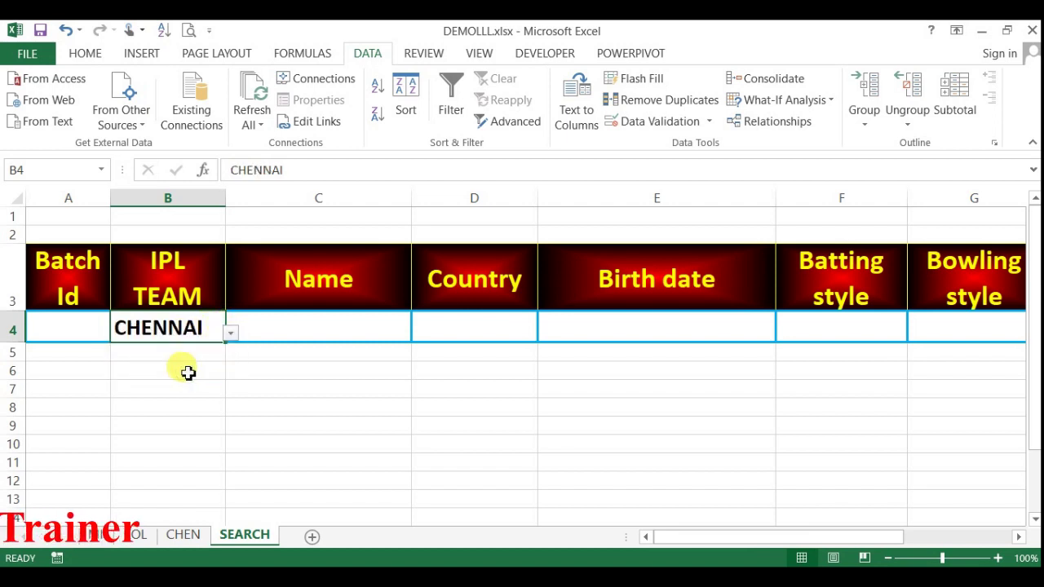
pyautogui.click(182, 425)
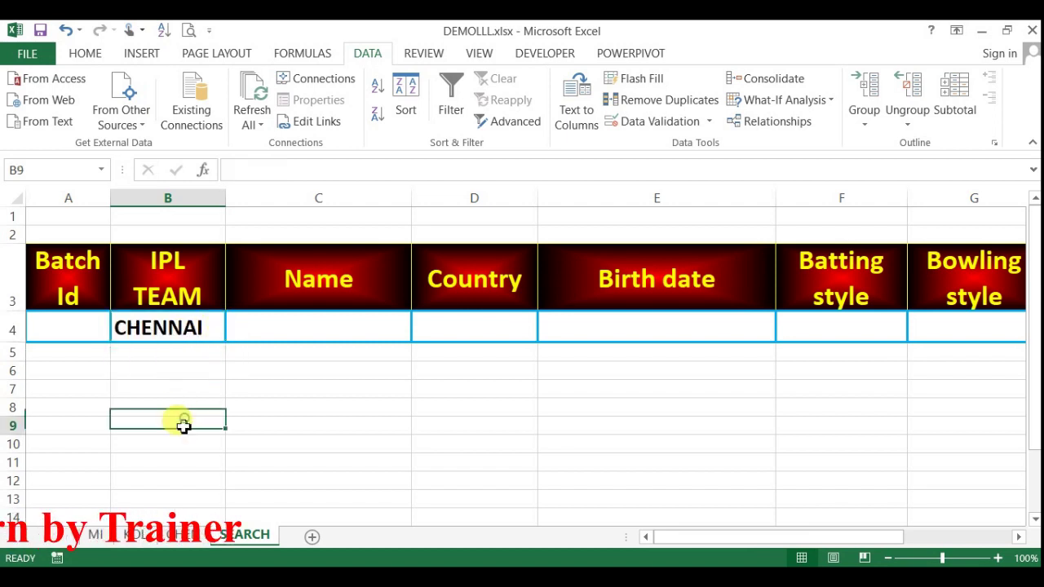
pyautogui.click(78, 334)
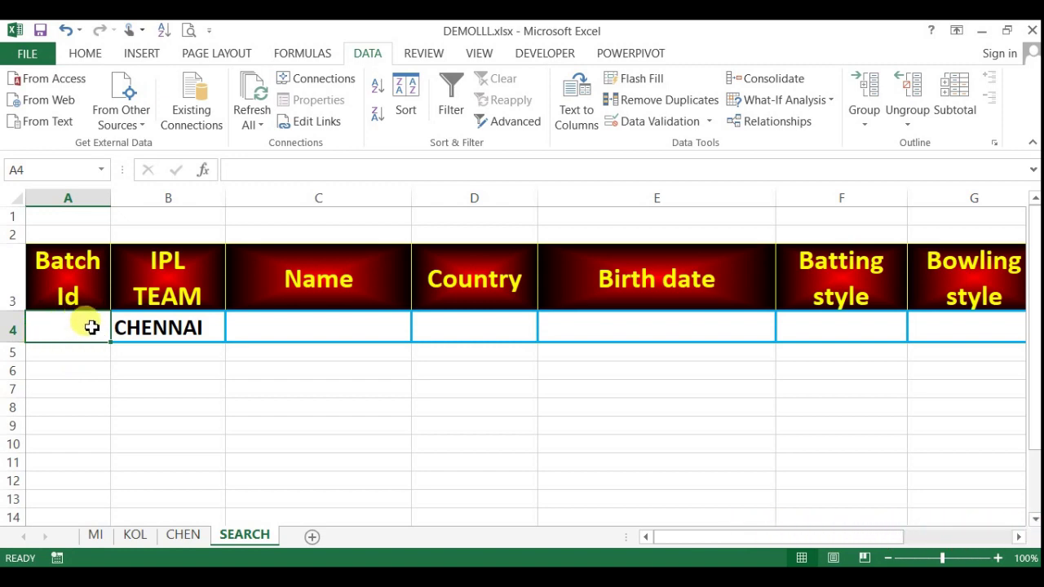
pyautogui.click(98, 536)
pyautogui.hotkey('ctrl', 'a')
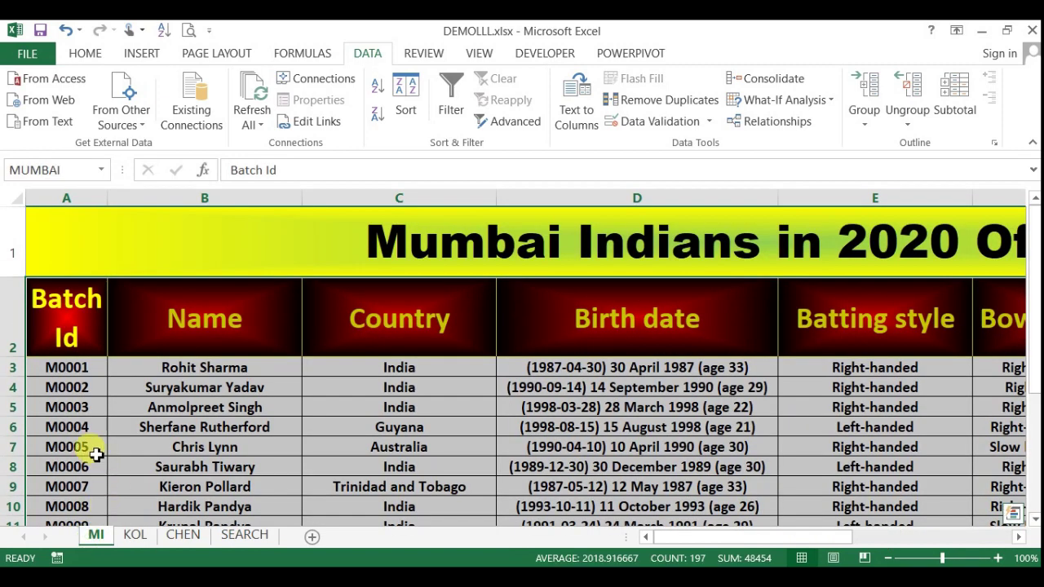
pyautogui.click(92, 447)
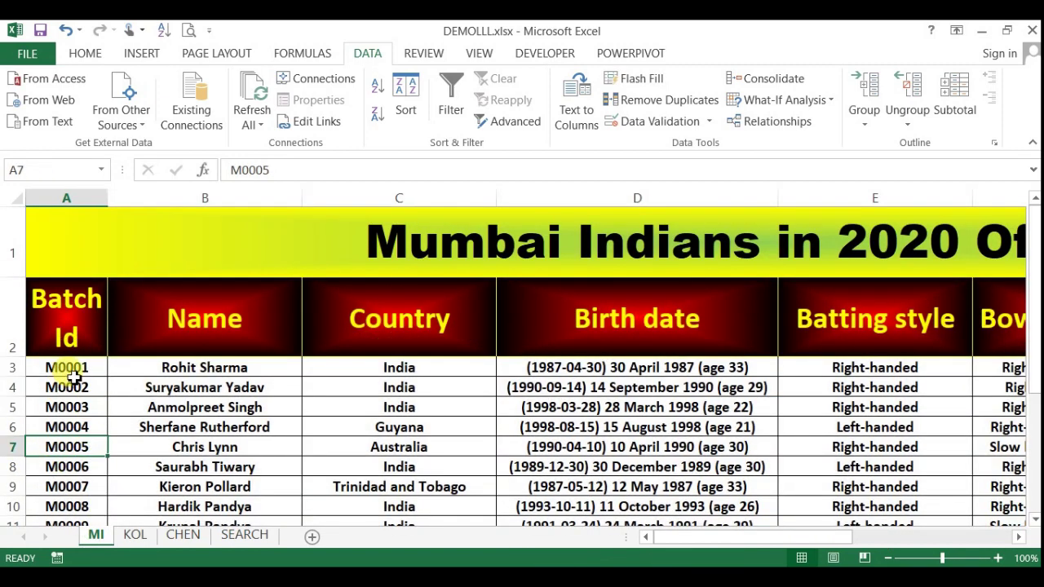
pyautogui.press('Down')
pyautogui.press('Down')
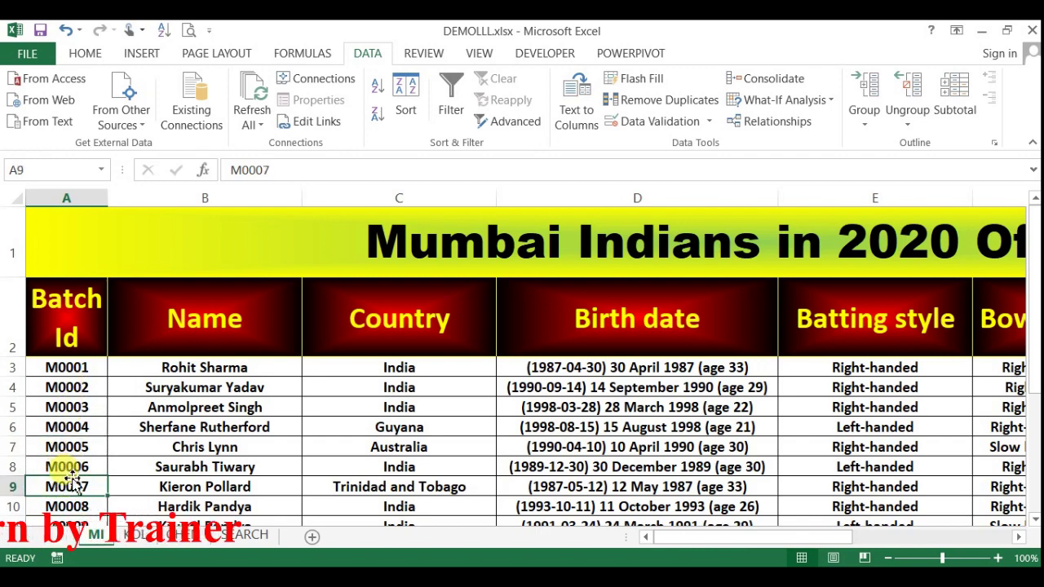
pyautogui.click(132, 534)
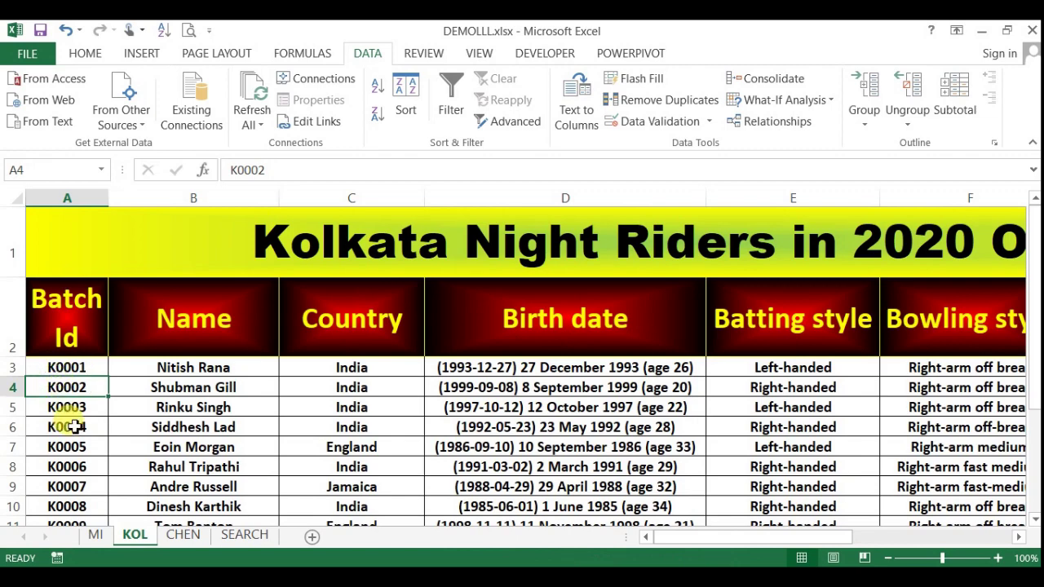
pyautogui.click(67, 447)
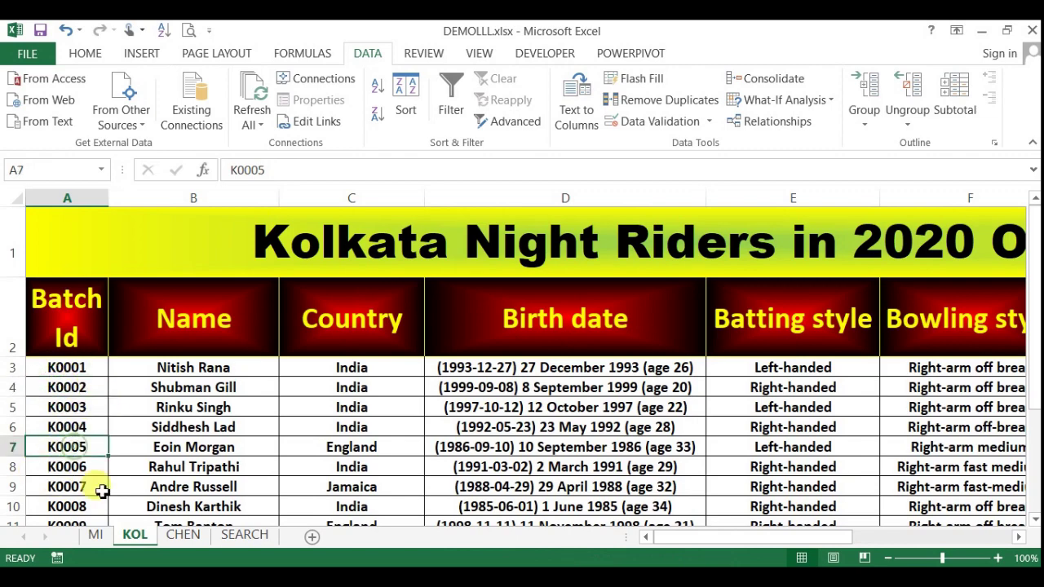
pyautogui.click(176, 536)
pyautogui.hotkey('ctrl', 'a')
pyautogui.click(77, 400)
pyautogui.click(78, 461)
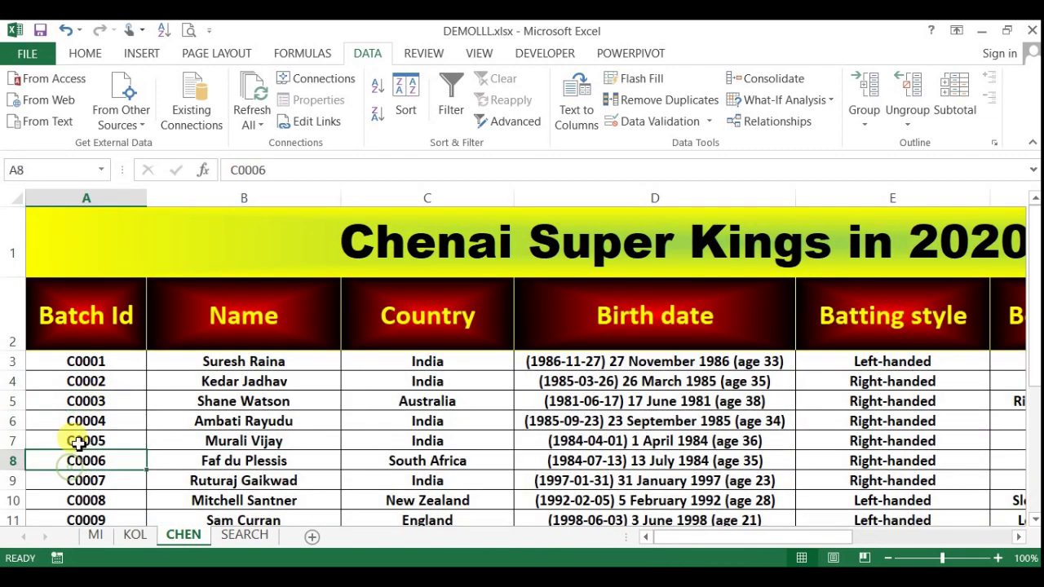
pyautogui.click(242, 535)
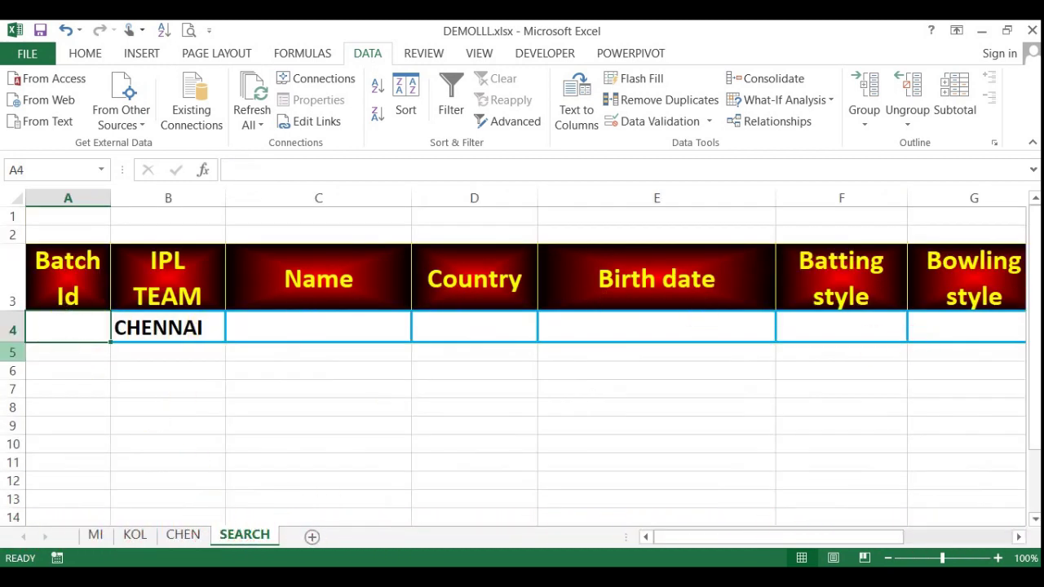
pyautogui.click(77, 330)
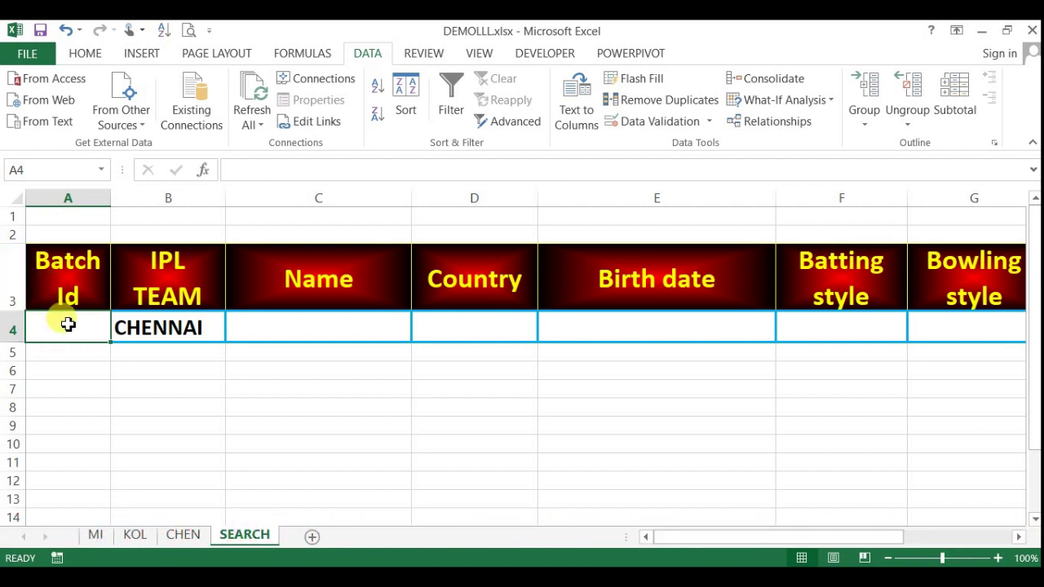
# - Copy Batch Id C0004 from the CHEN sheet and paste it into SEARCH cell A4
pyautogui.click(132, 536)
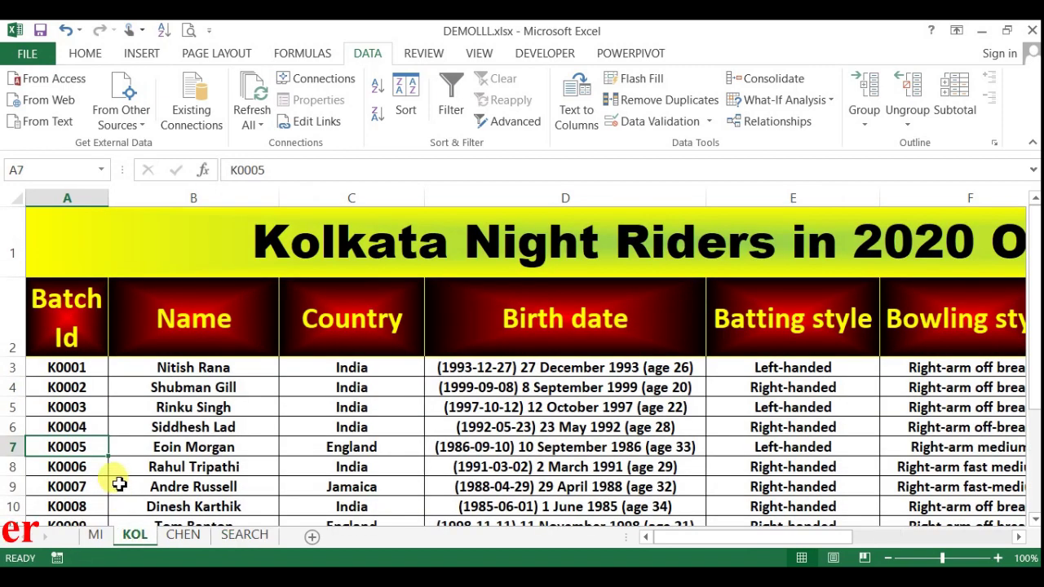
pyautogui.click(183, 534)
pyautogui.click(98, 420)
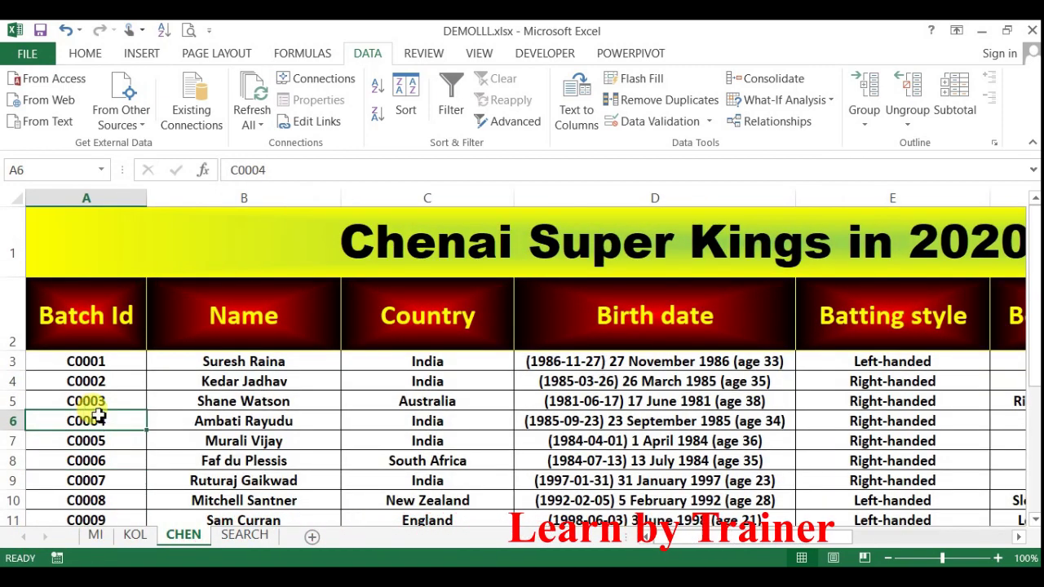
pyautogui.hotkey('ctrl', 'c')
pyautogui.click(244, 534)
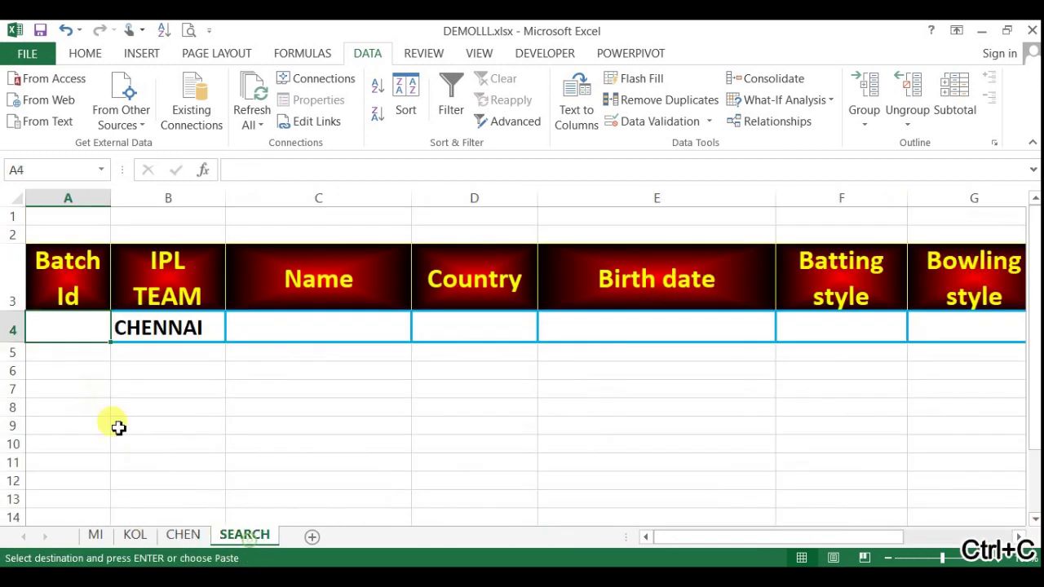
pyautogui.hotkey('ctrl', 'v')
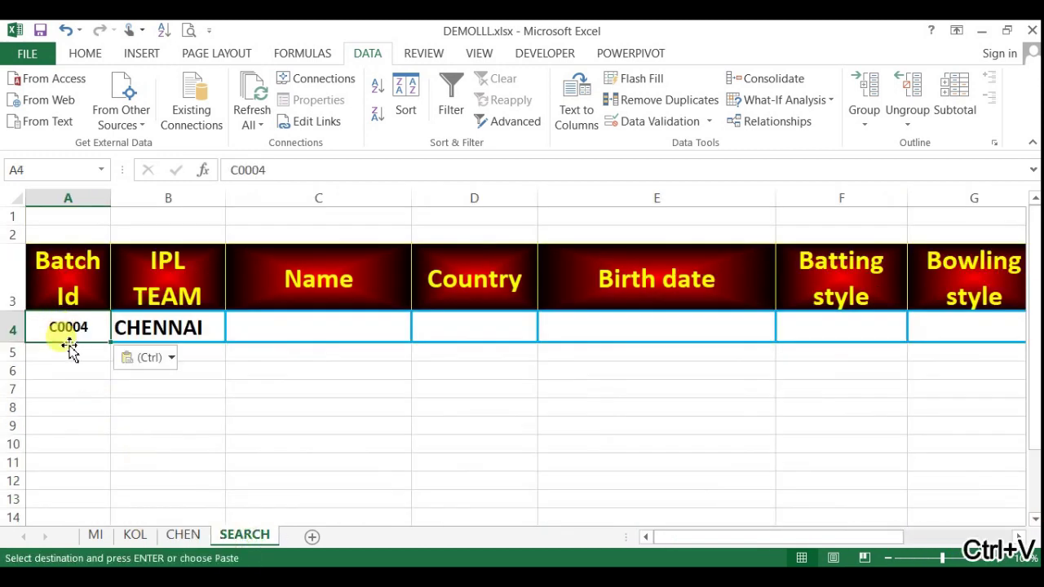
# - Use Format Painter to copy B4's formatting onto cell A4
pyautogui.click(126, 312)
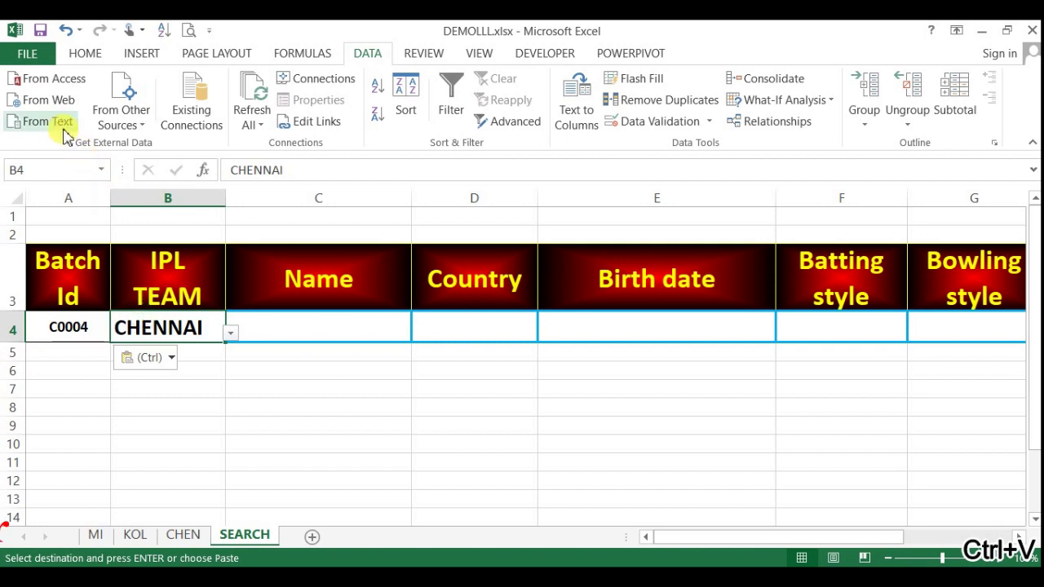
pyautogui.click(81, 54)
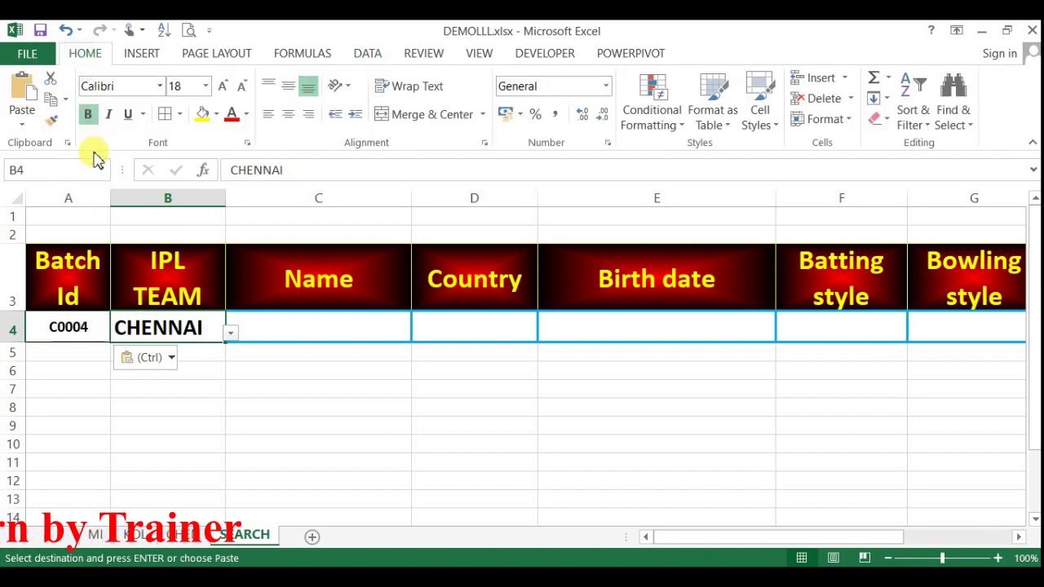
pyautogui.click(51, 120)
pyautogui.click(68, 328)
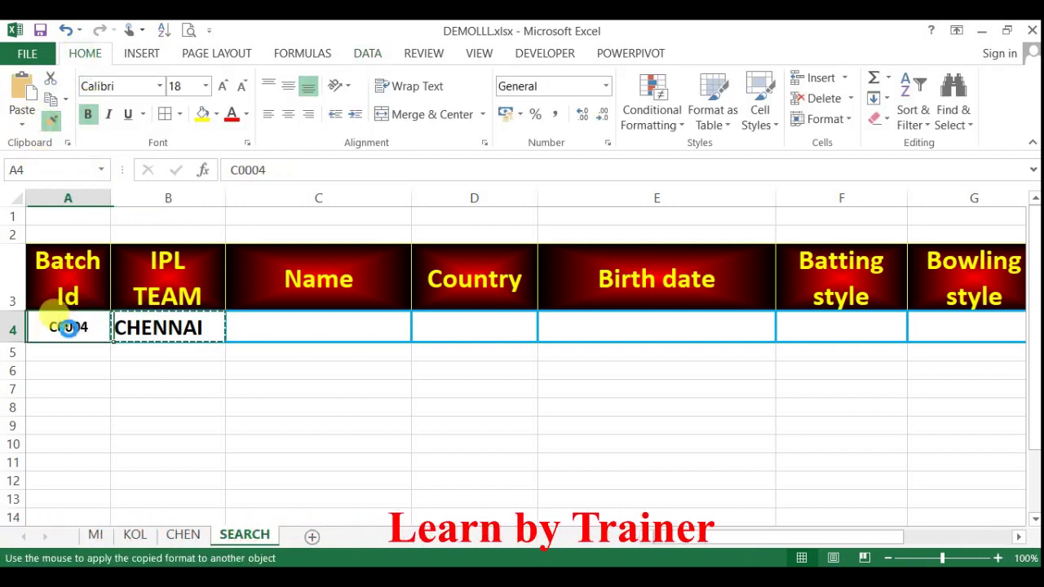
# - Copy B4's bold IPL TEAM formatting onto row 4 cells C4 through I4 with Format Painter
pyautogui.click(158, 324)
pyautogui.click(50, 120)
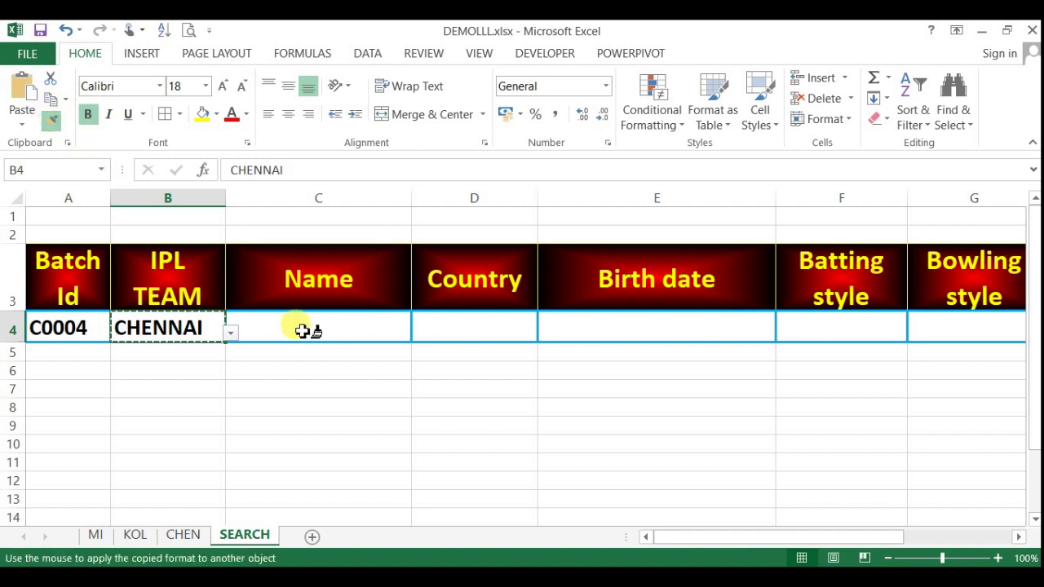
pyautogui.moveTo(302, 329)
pyautogui.mouseDown()
pyautogui.moveTo(1011, 325)
pyautogui.moveTo(808, 339)
pyautogui.mouseUp()
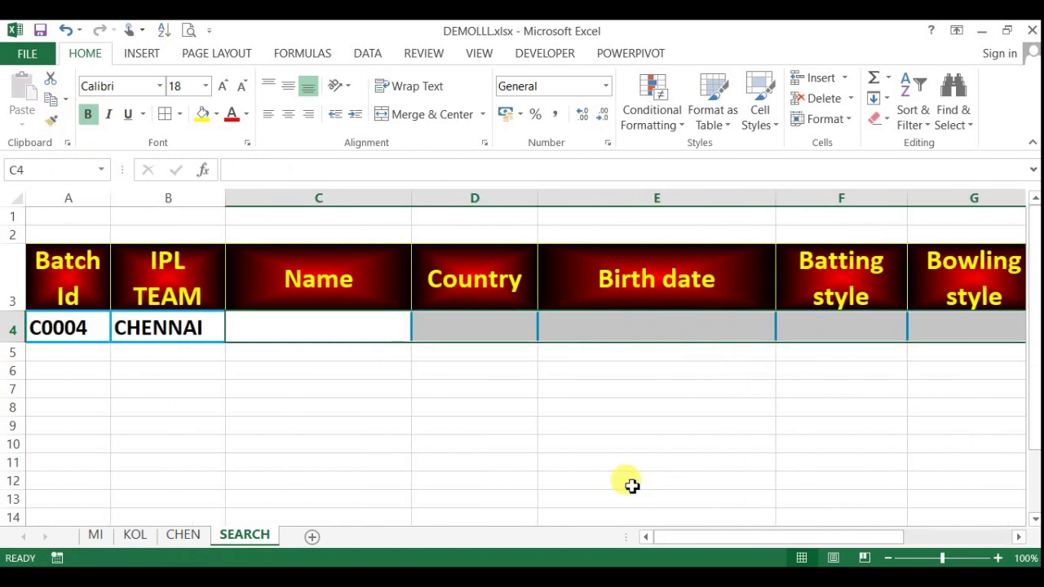
pyautogui.click(625, 480)
# - Return the selection to the empty Name cell C4
pyautogui.click(278, 333)
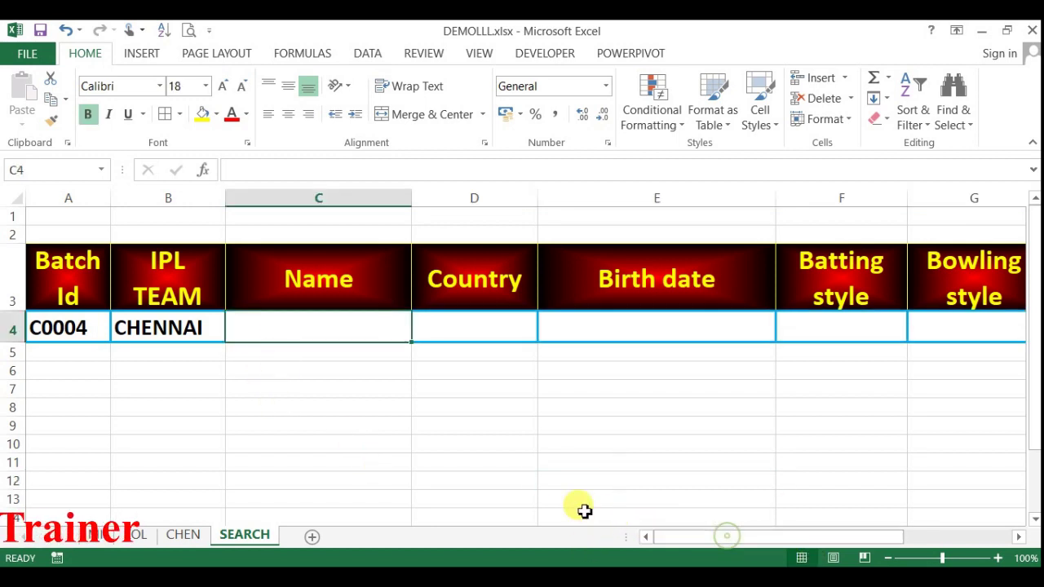
pyautogui.click(253, 377)
pyautogui.click(182, 332)
pyautogui.click(285, 328)
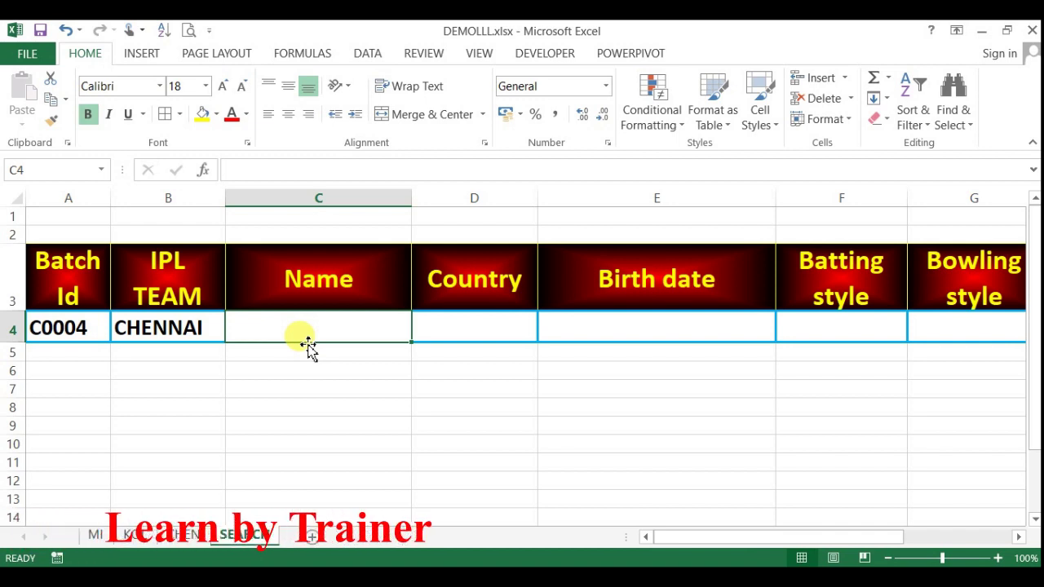
pyautogui.press('Tab')
pyautogui.click(306, 343)
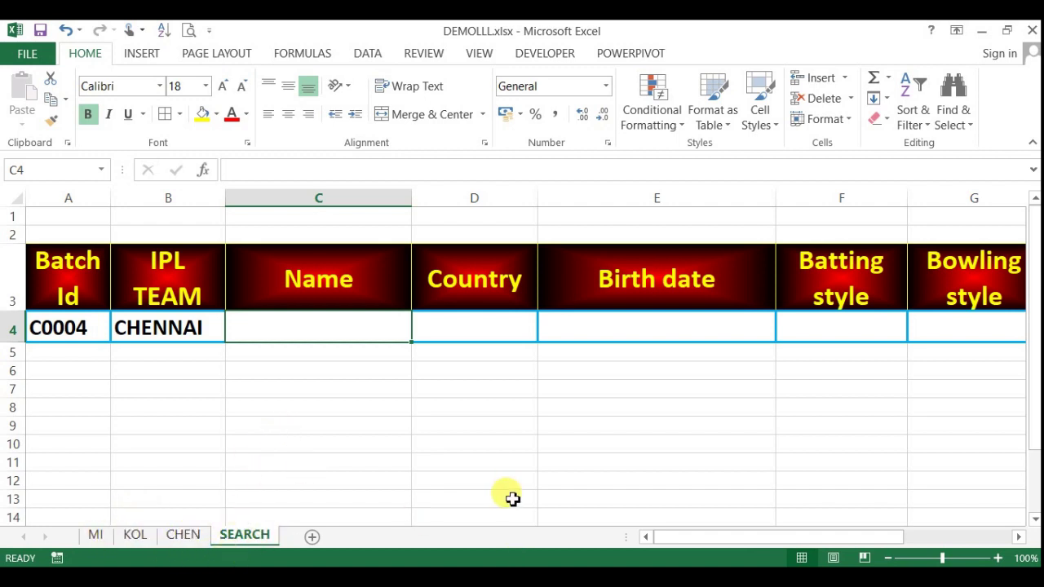
# - Select the Name through Salary result cells C4:I4 on row 4
pyautogui.click(343, 470)
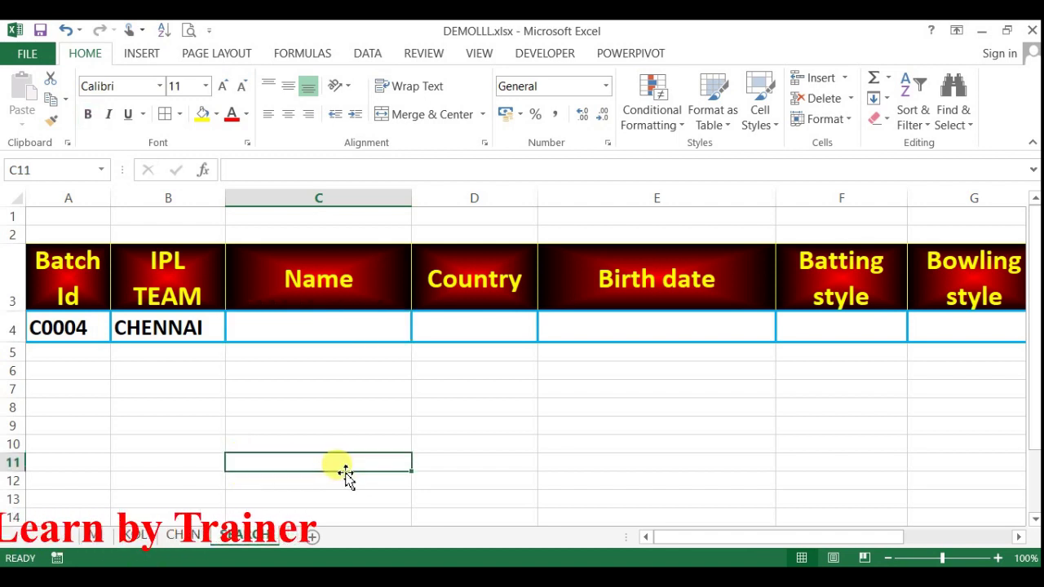
pyautogui.click(660, 477)
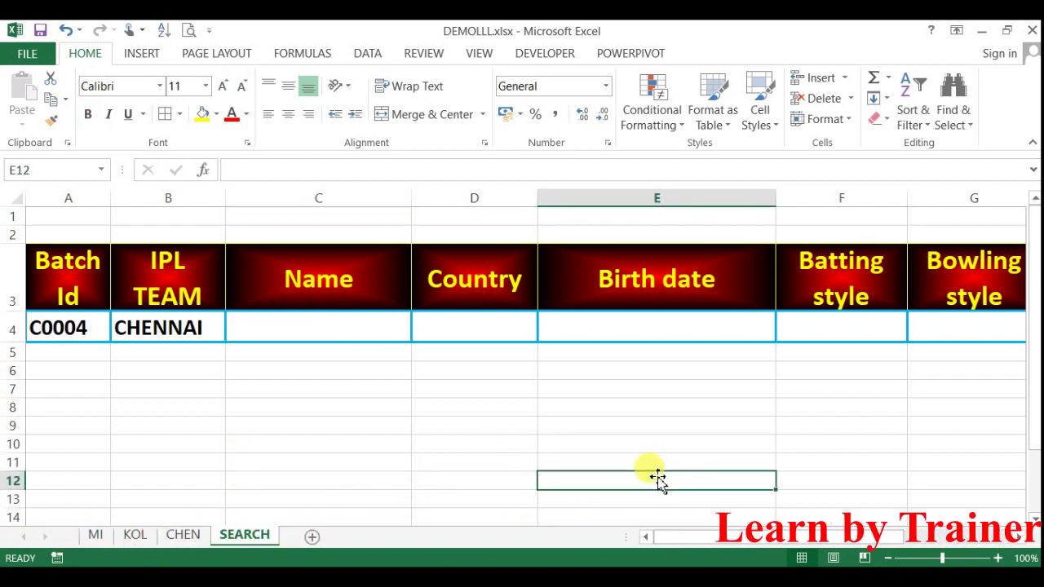
pyautogui.click(384, 325)
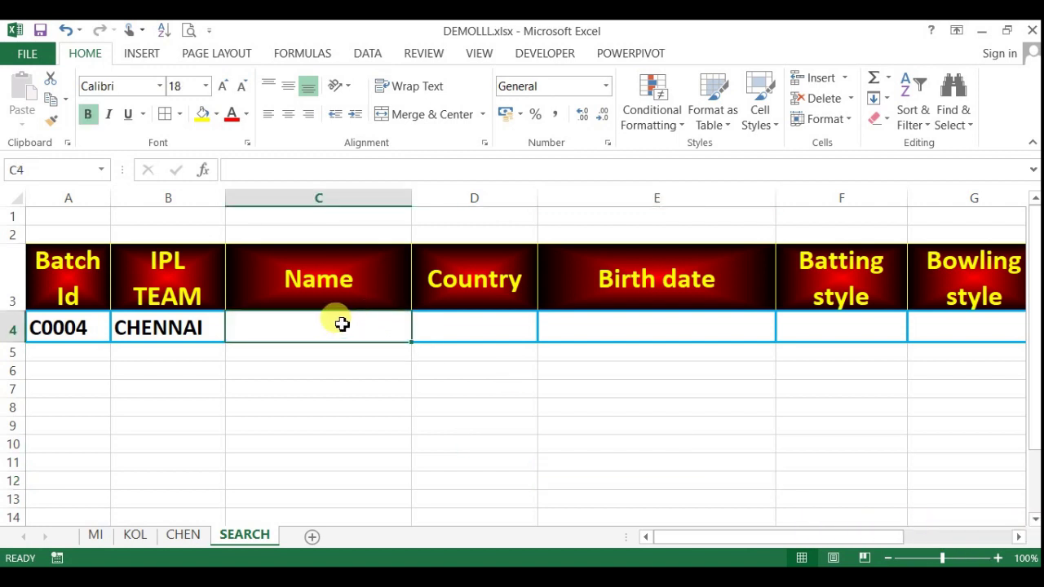
pyautogui.moveTo(342, 327); pyautogui.dragTo(870, 341)
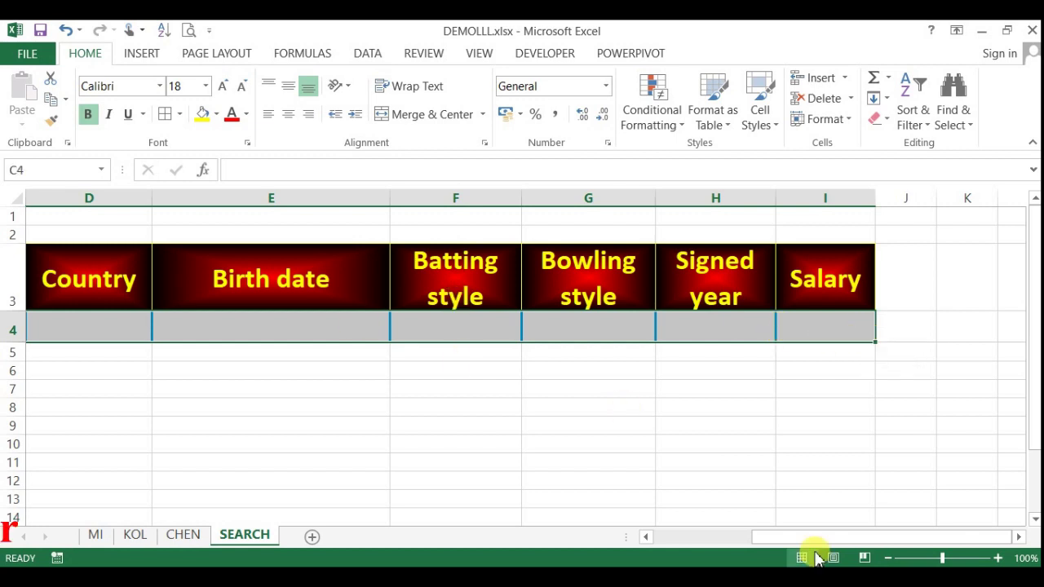
pyautogui.moveTo(807, 537); pyautogui.dragTo(625, 539)
pyautogui.click(615, 470)
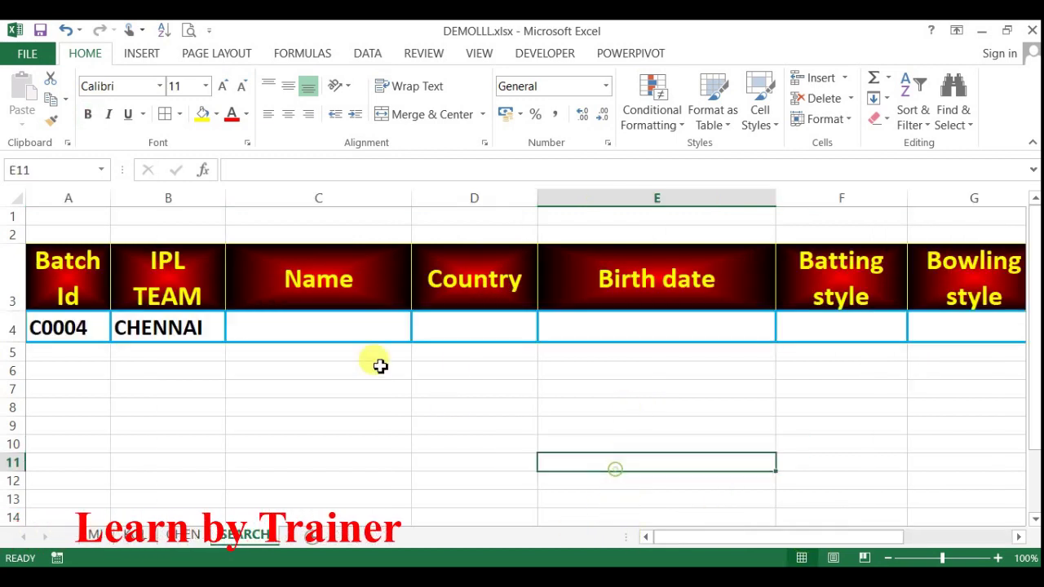
pyautogui.moveTo(366, 330); pyautogui.dragTo(792, 333)
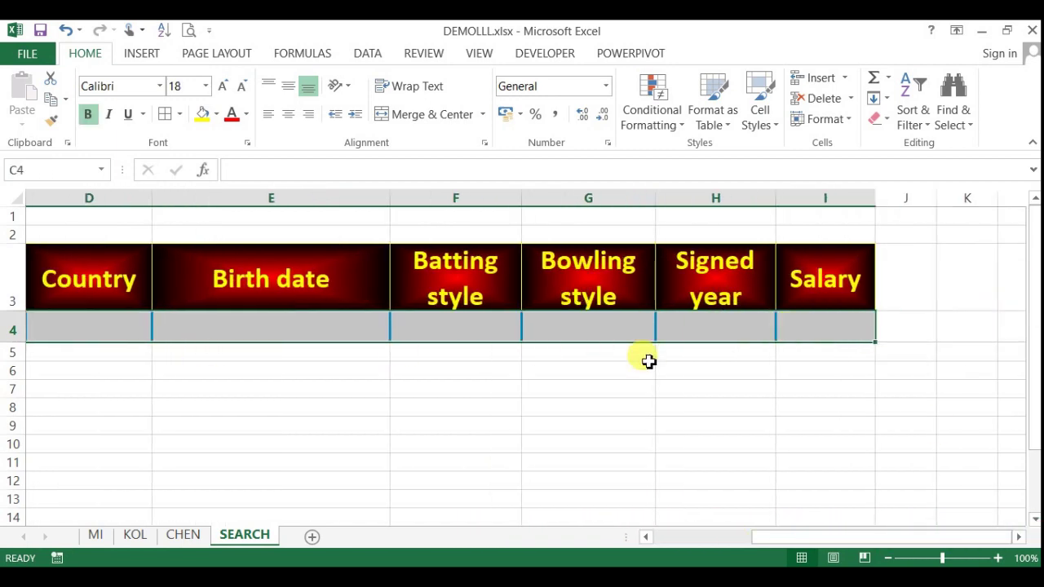
pyautogui.moveTo(781, 539); pyautogui.dragTo(622, 542)
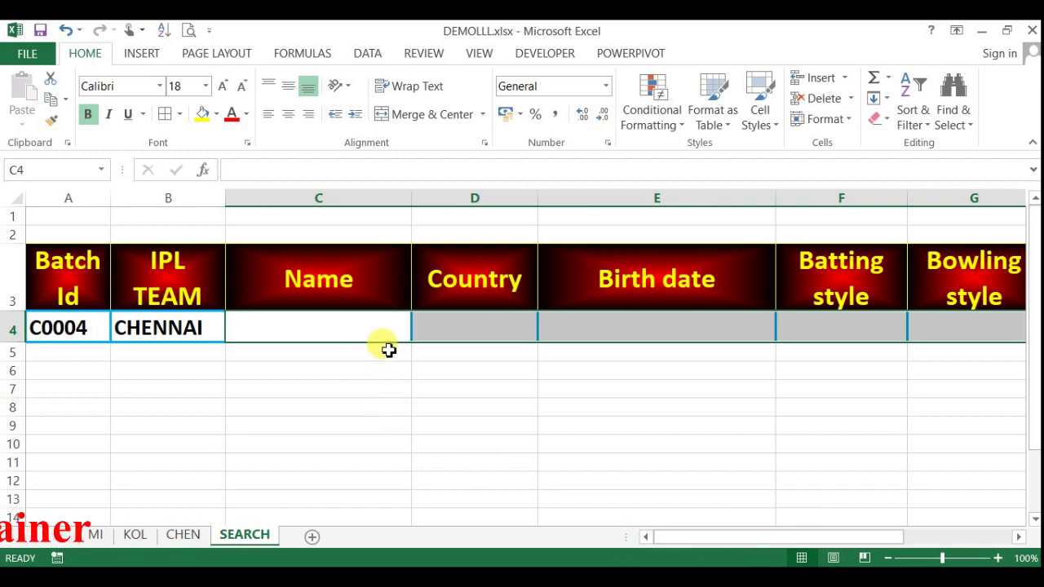
# - Begin C4's formula as =VLOOKUP(A4, with the A4 Batch Id as lookup value
pyautogui.write('=VL')
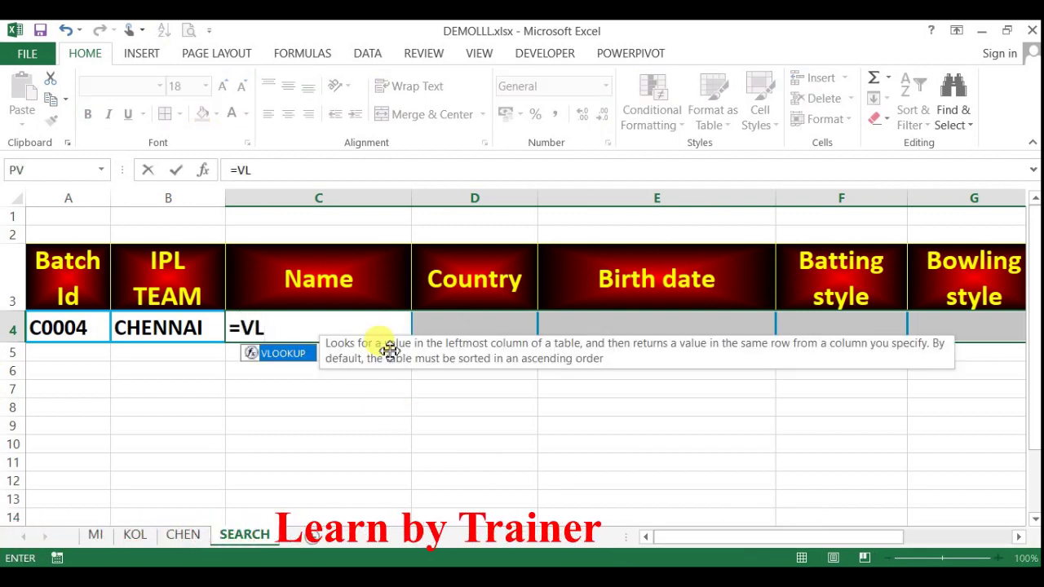
pyautogui.press('Tab')
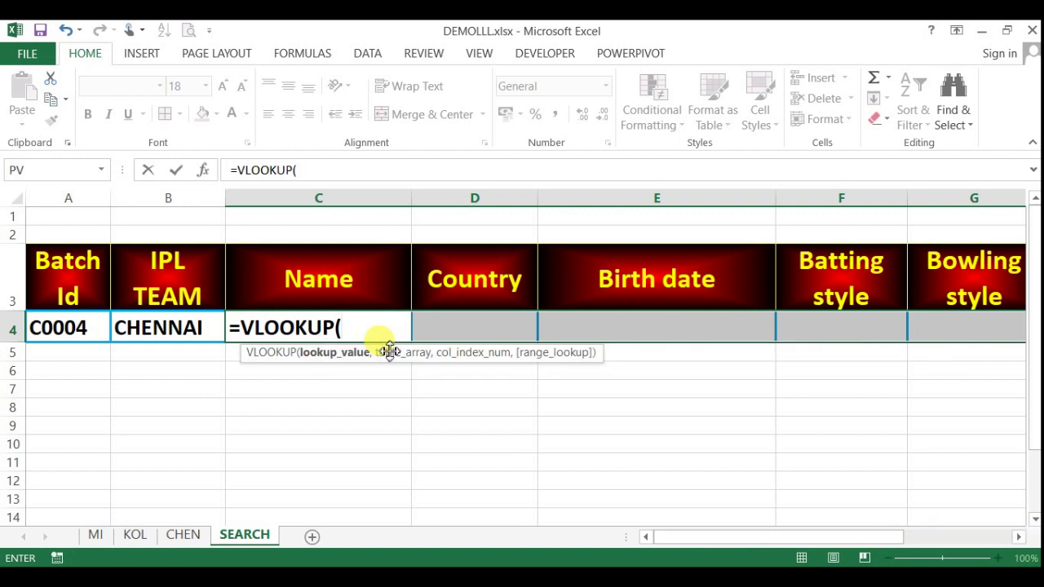
pyautogui.click(63, 325)
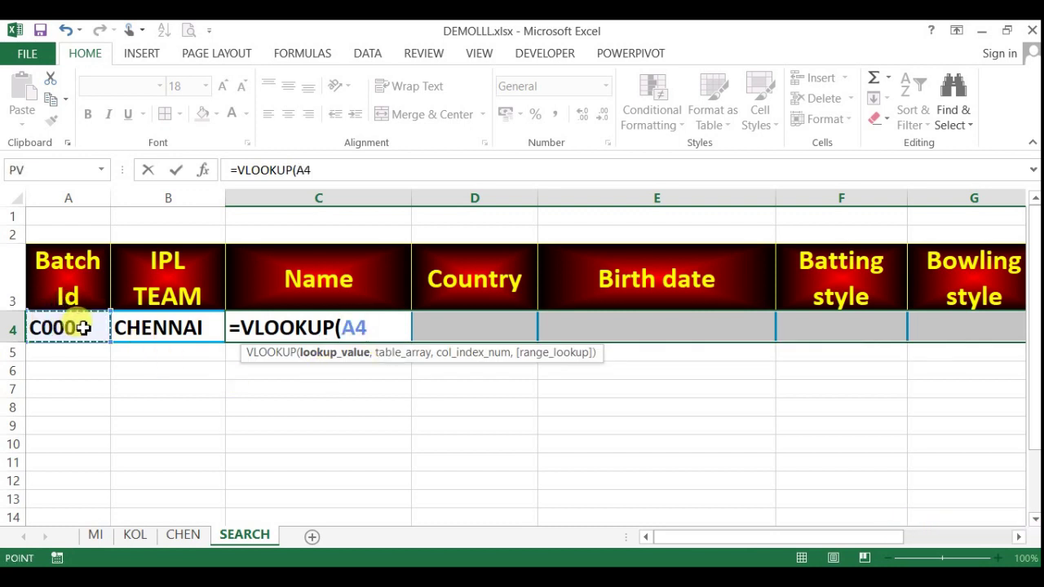
pyautogui.write(',')
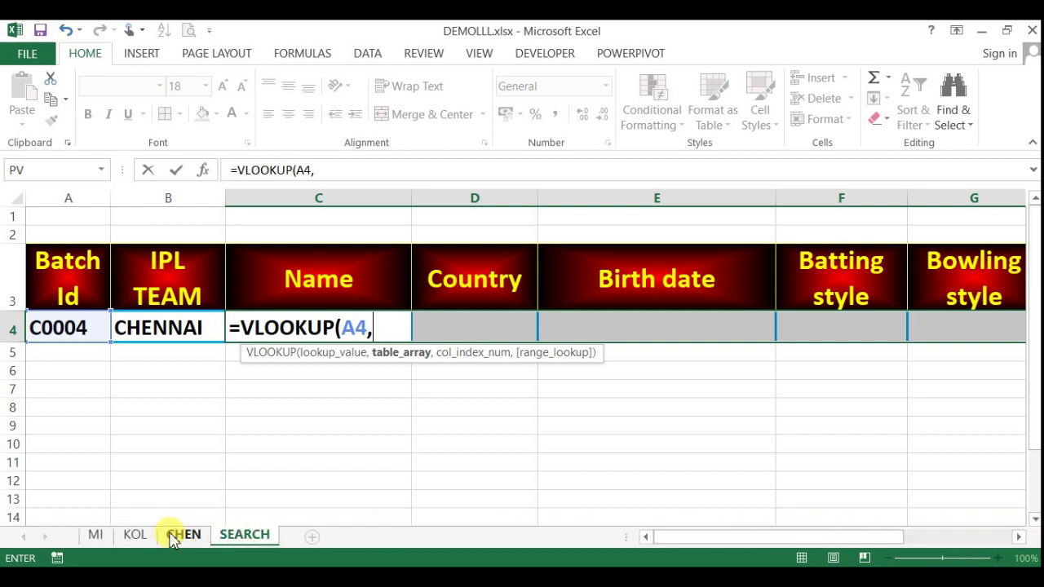
# - Add INDIRECT(B4) as the table argument, giving =VLOOKUP(A4,INDIRECT(B4),
pyautogui.write('IND')
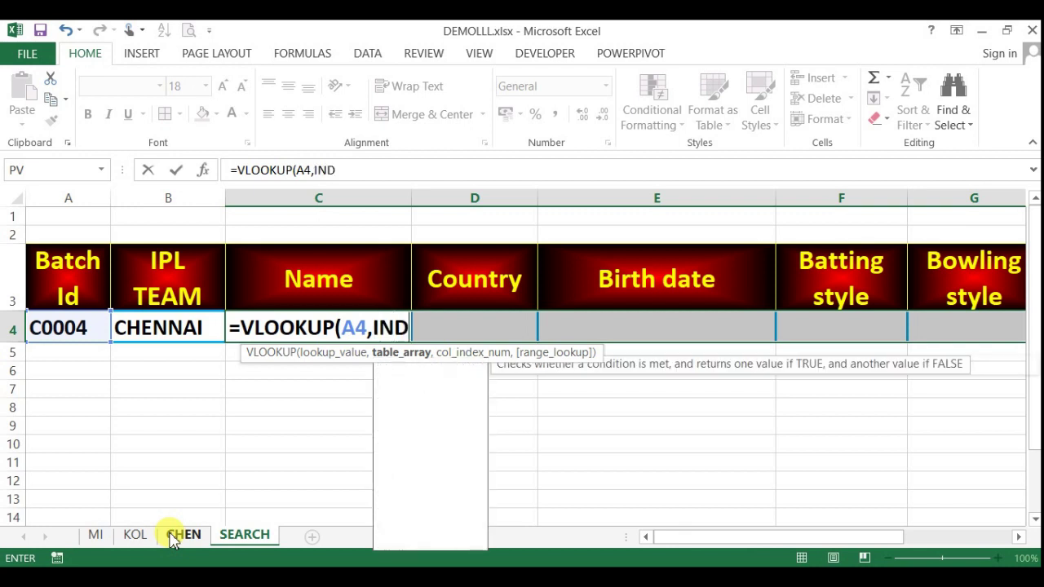
pyautogui.press('Down')
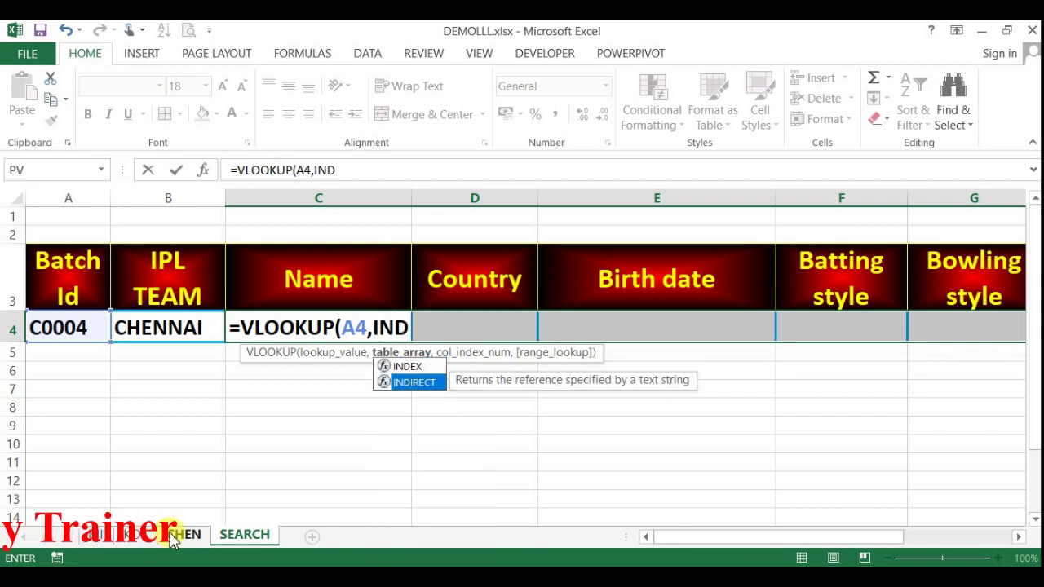
pyautogui.press('Tab')
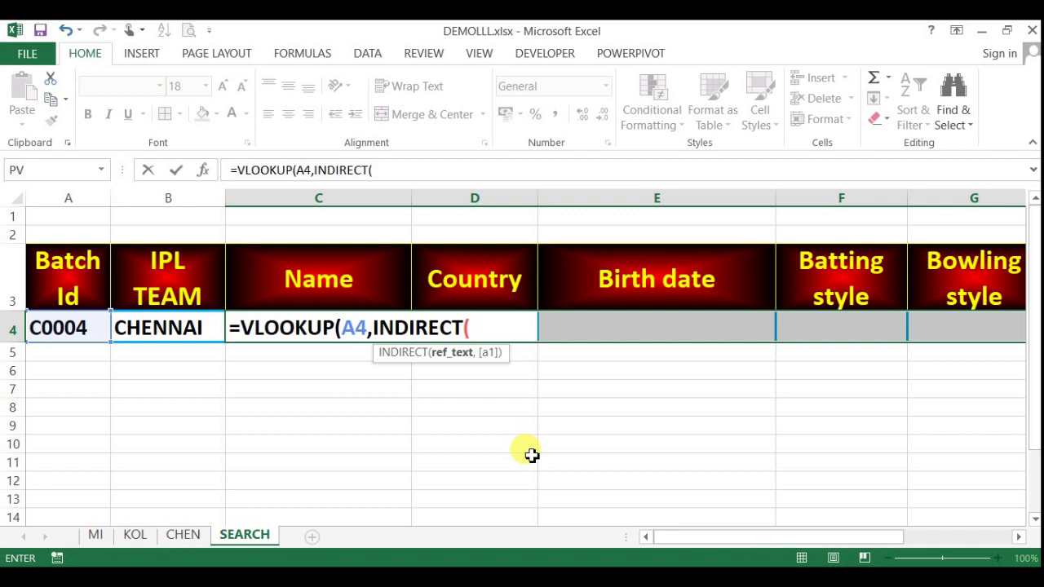
pyautogui.click(168, 327)
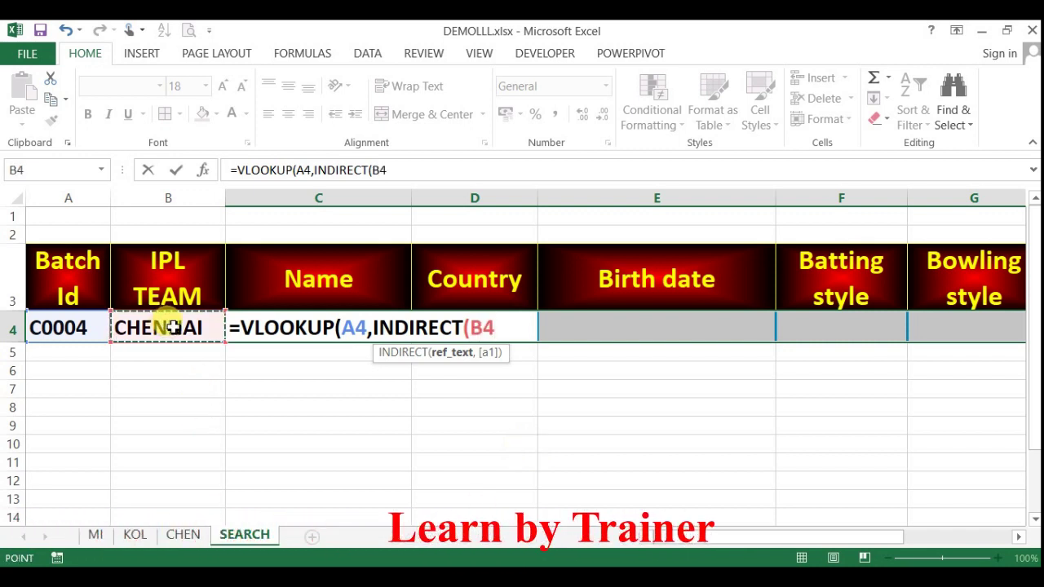
pyautogui.write(')')
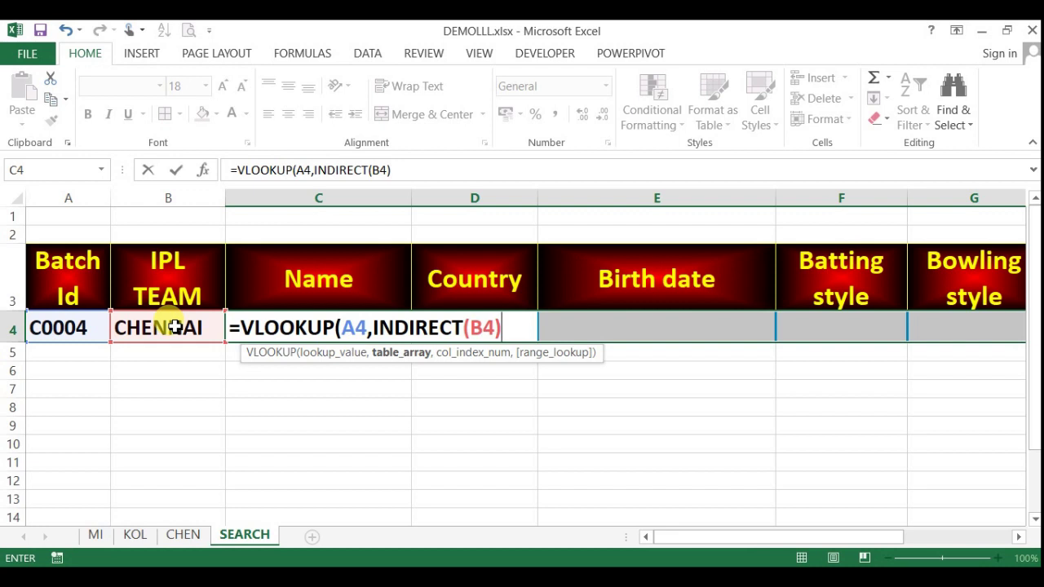
pyautogui.write(',')
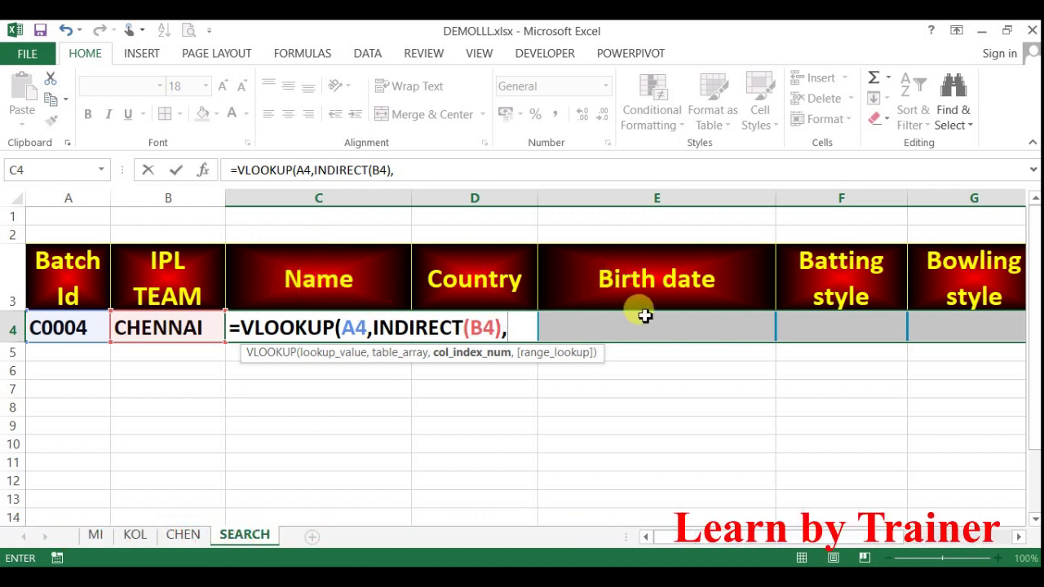
# - Finish with column indexes {2,3,4,5,6,7,8} and FALSE, entered as an array formula across row 4
pyautogui.click(1019, 538)
pyautogui.click(1019, 537)
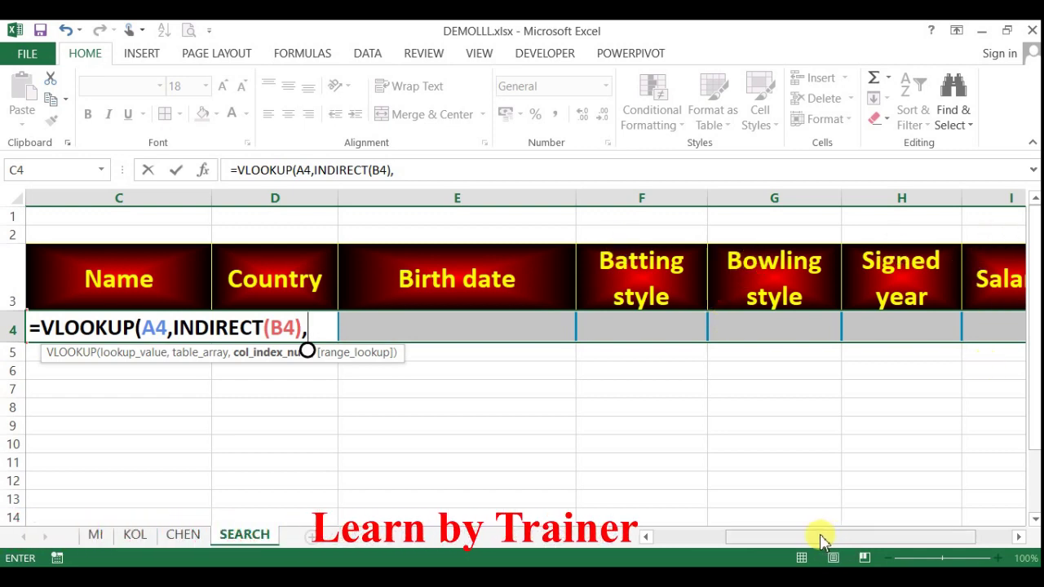
pyautogui.click(793, 545)
pyautogui.moveTo(793, 545); pyautogui.dragTo(727, 540)
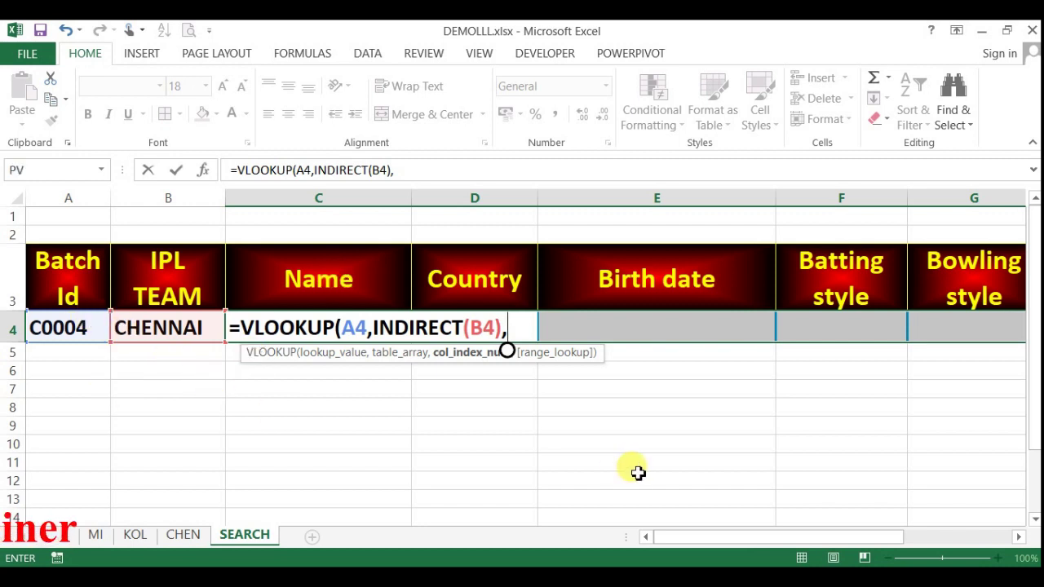
pyautogui.write('{')
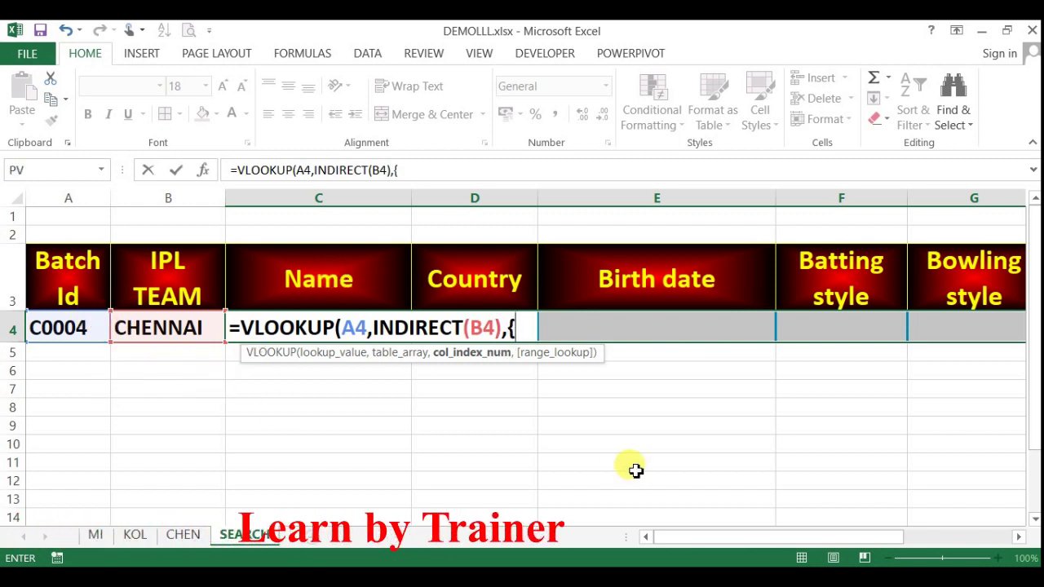
pyautogui.write('2,')
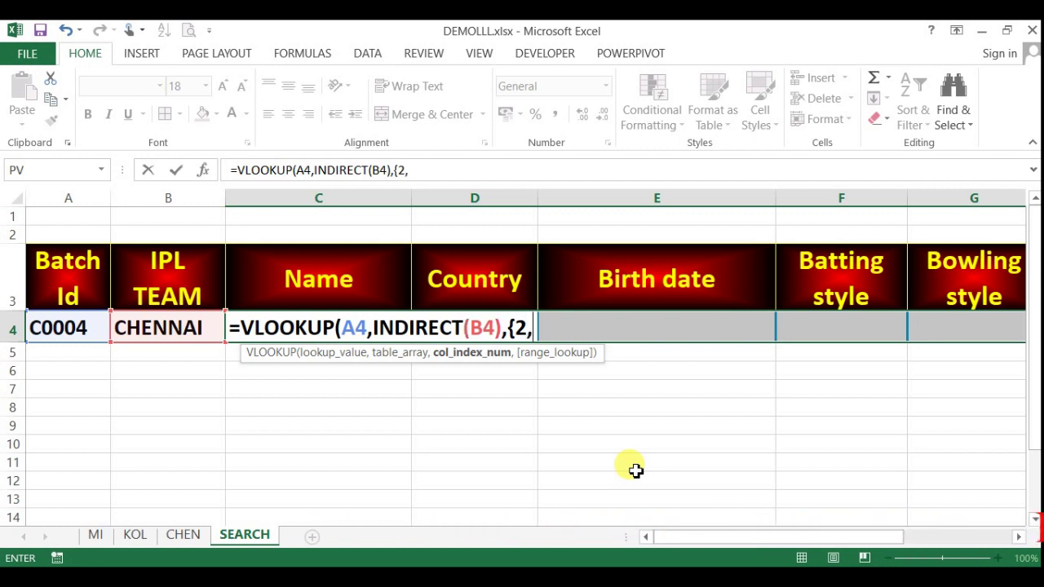
pyautogui.write('3,4,5,6,7,8')
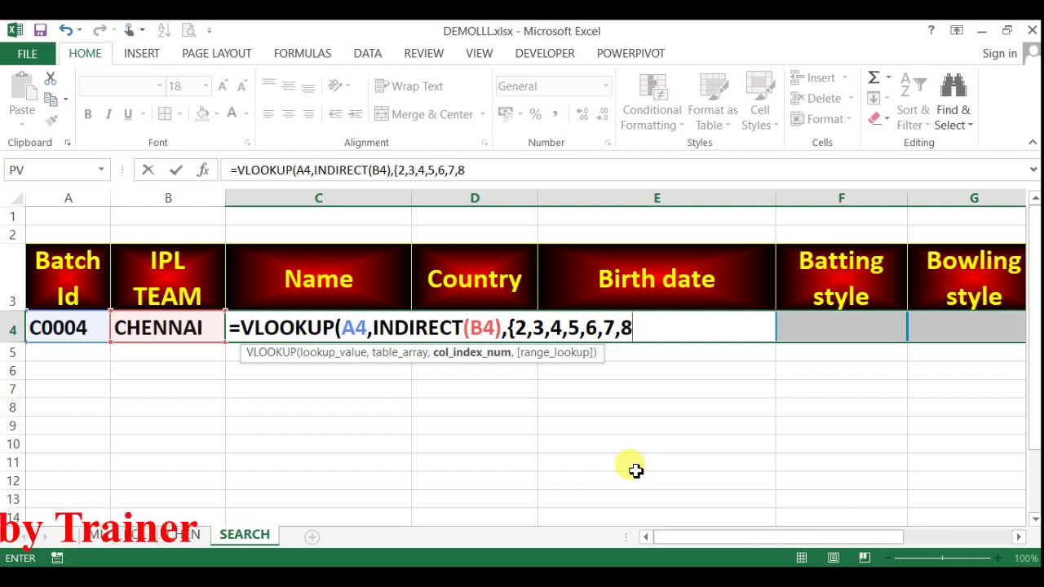
pyautogui.write('}')
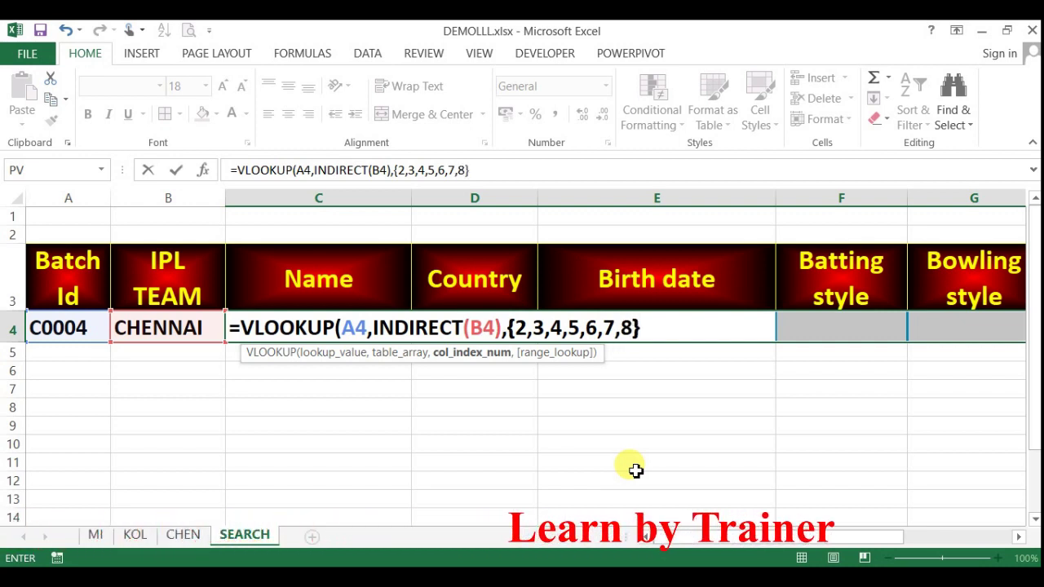
pyautogui.write(',')
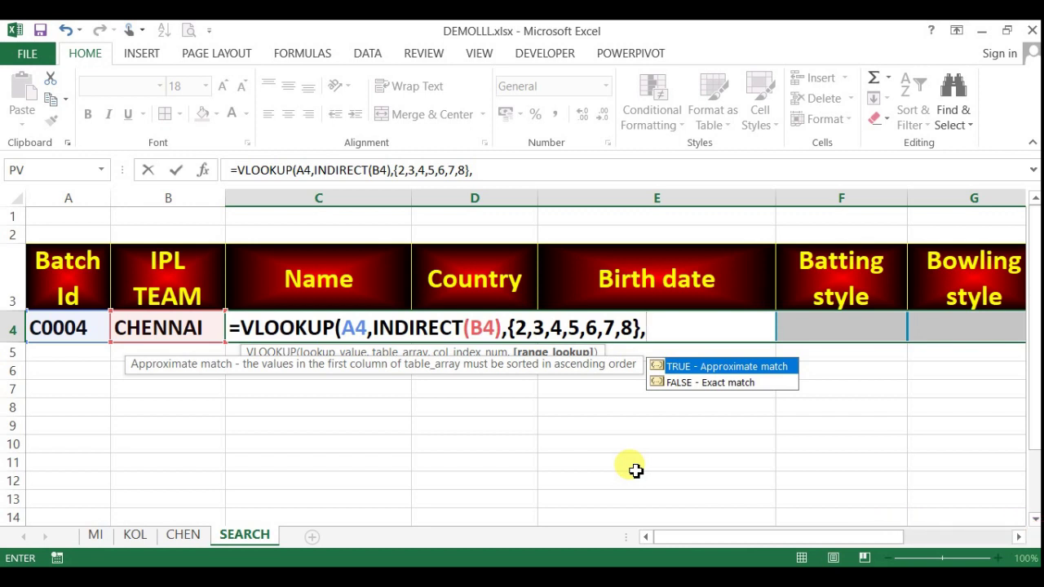
pyautogui.press('Down')
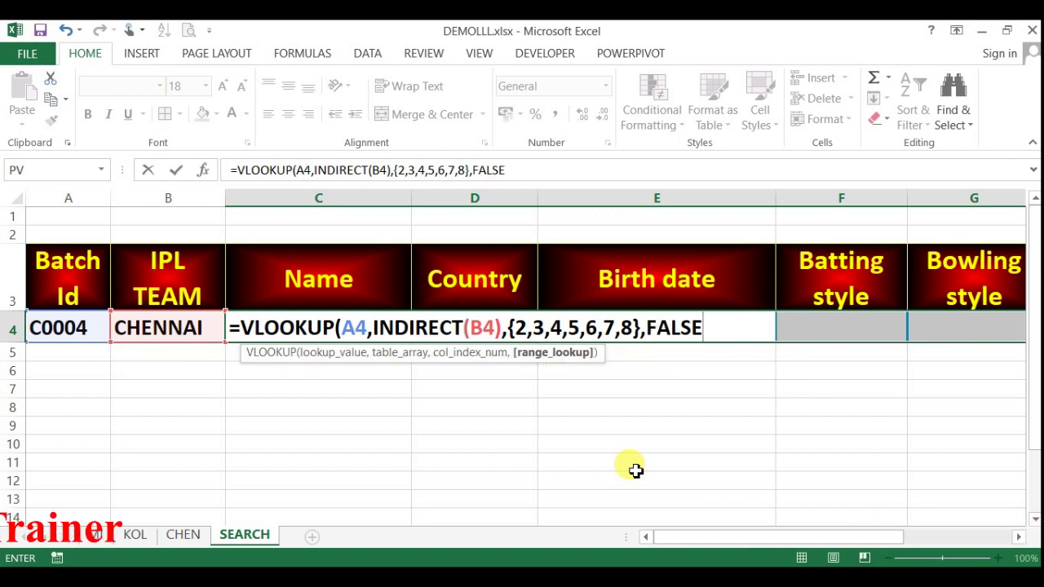
pyautogui.write(')')
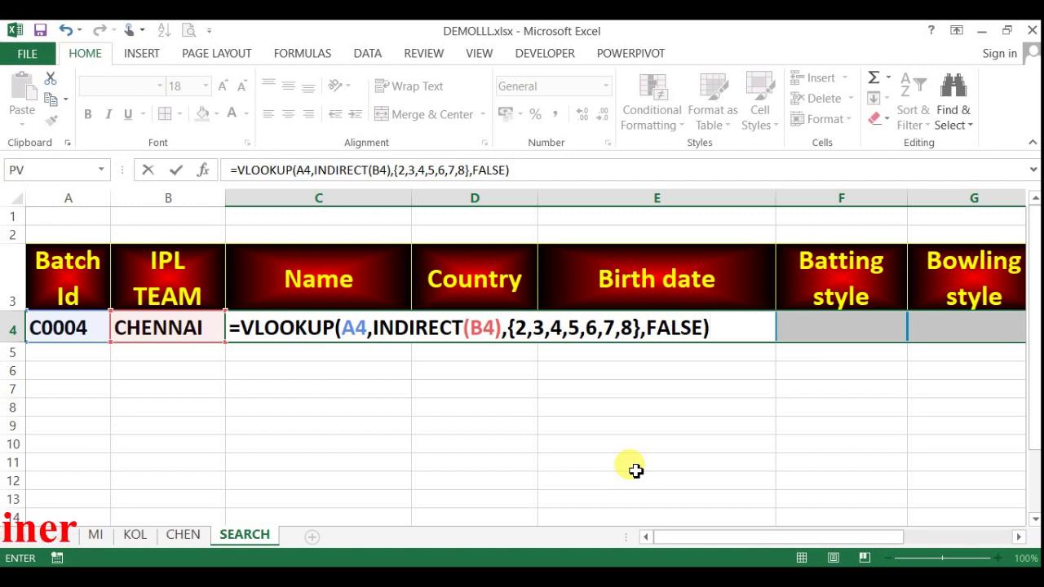
pyautogui.hotkey('ctrl', 'shift', 'Return')
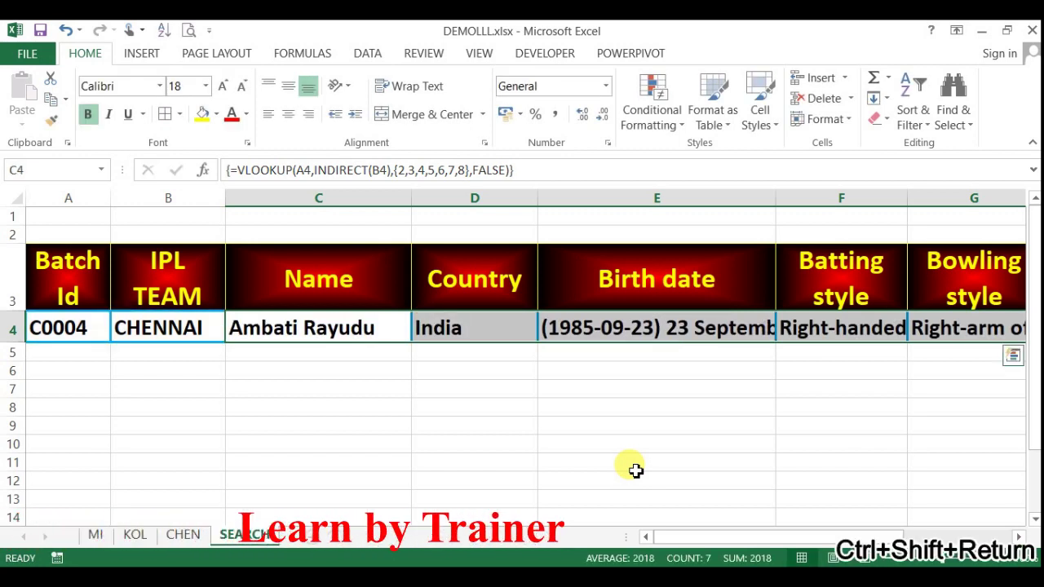
# - Widen Birth date column E so 23 September 1985 shows in full
pyautogui.click(633, 463)
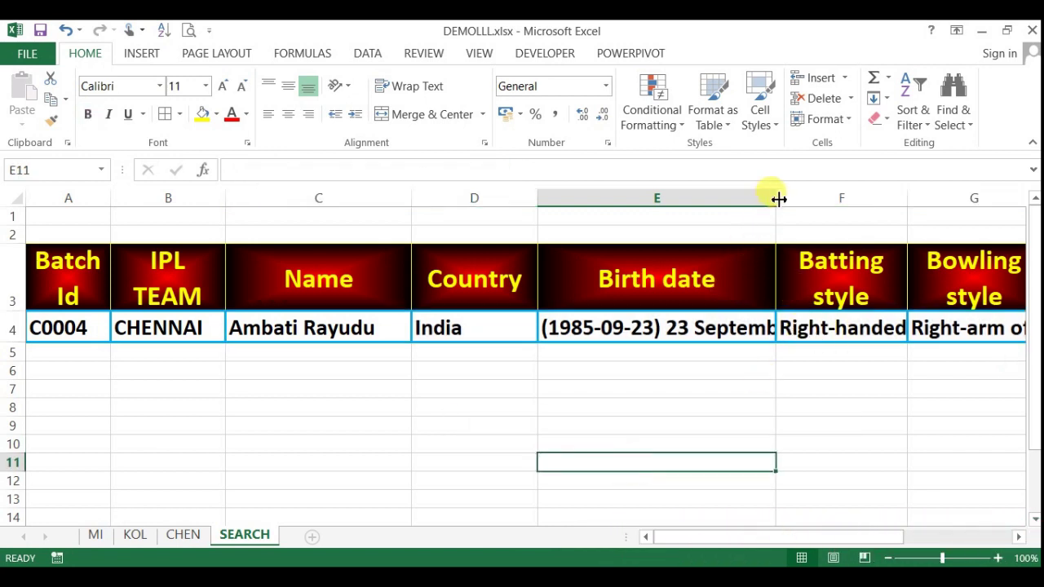
pyautogui.moveTo(779, 199); pyautogui.dragTo(967, 197)
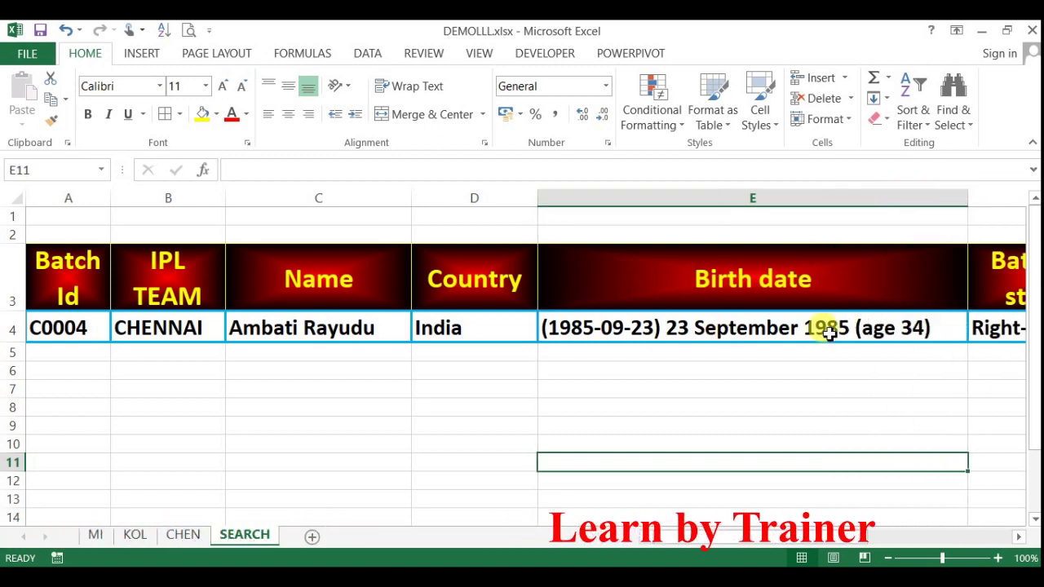
pyautogui.moveTo(969, 194)
pyautogui.mouseDown()
pyautogui.moveTo(928, 212)
pyautogui.moveTo(940, 215)
pyautogui.mouseUp()
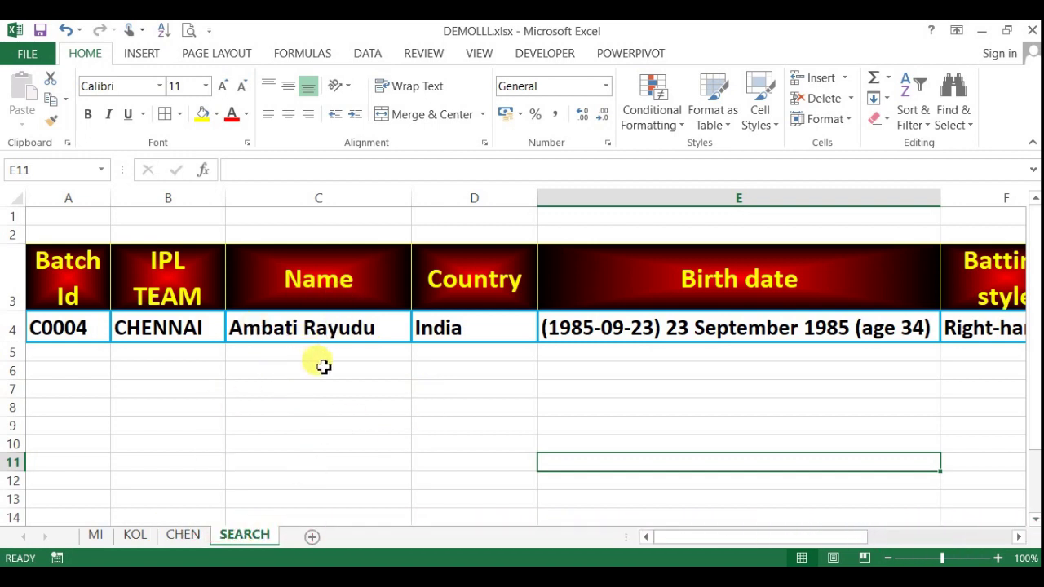
# - Inspect the formulas behind the Country and Birth date results in row 4
pyautogui.click(482, 334)
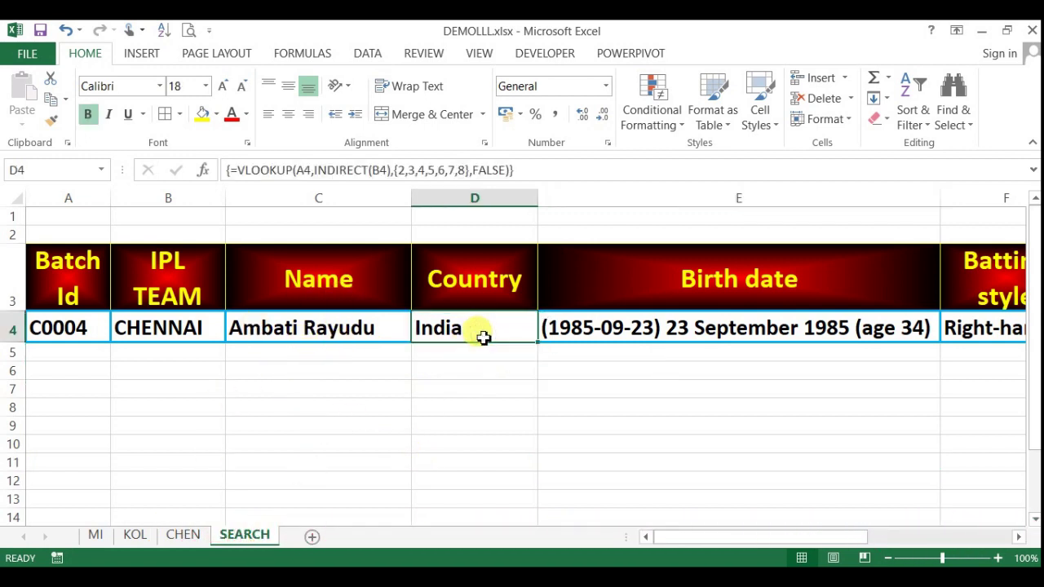
pyautogui.click(870, 326)
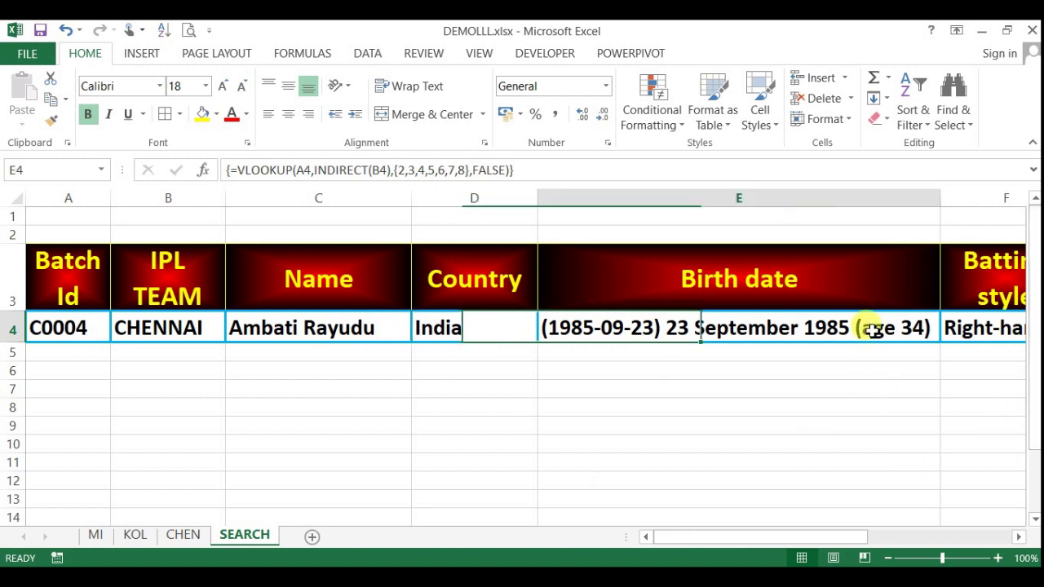
pyautogui.click(699, 447)
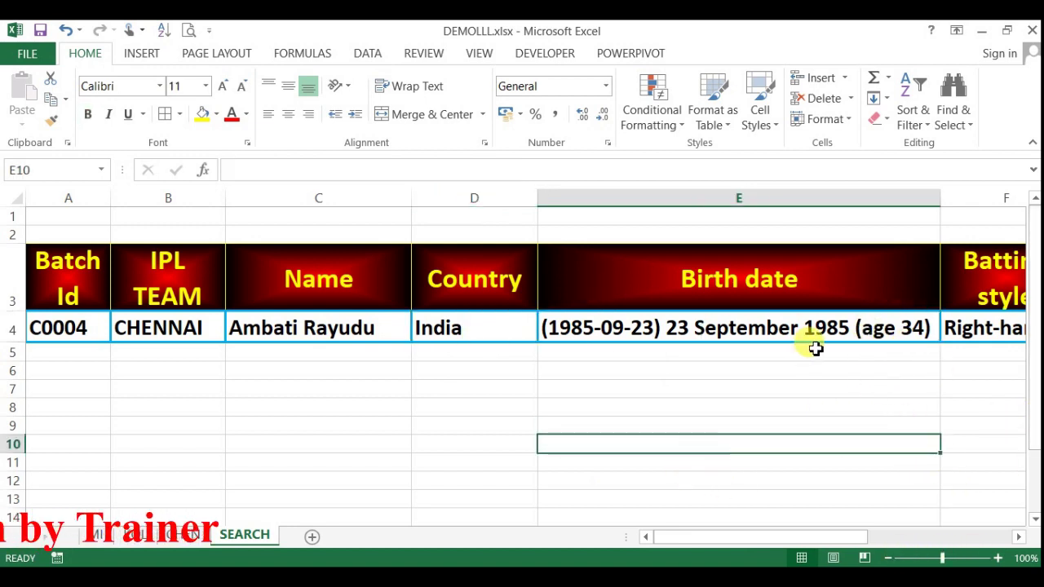
pyautogui.click(822, 335)
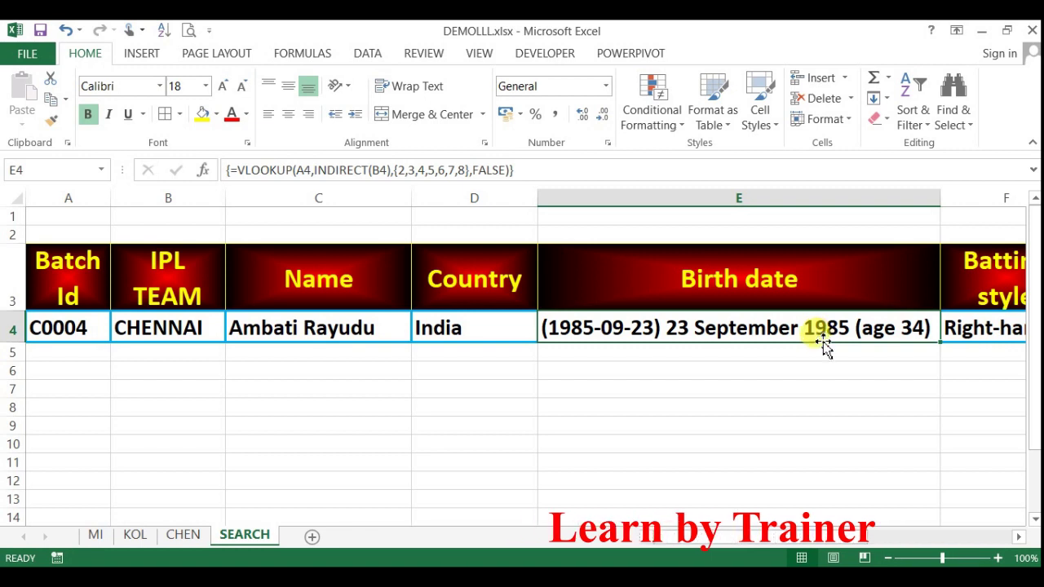
pyautogui.click(780, 400)
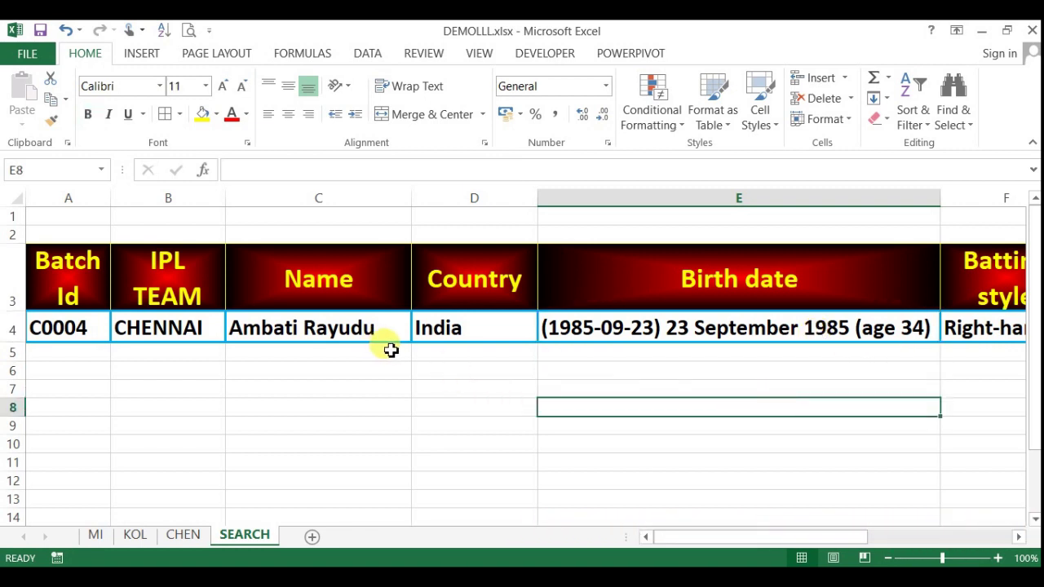
pyautogui.moveTo(652, 439); pyautogui.dragTo(651, 426)
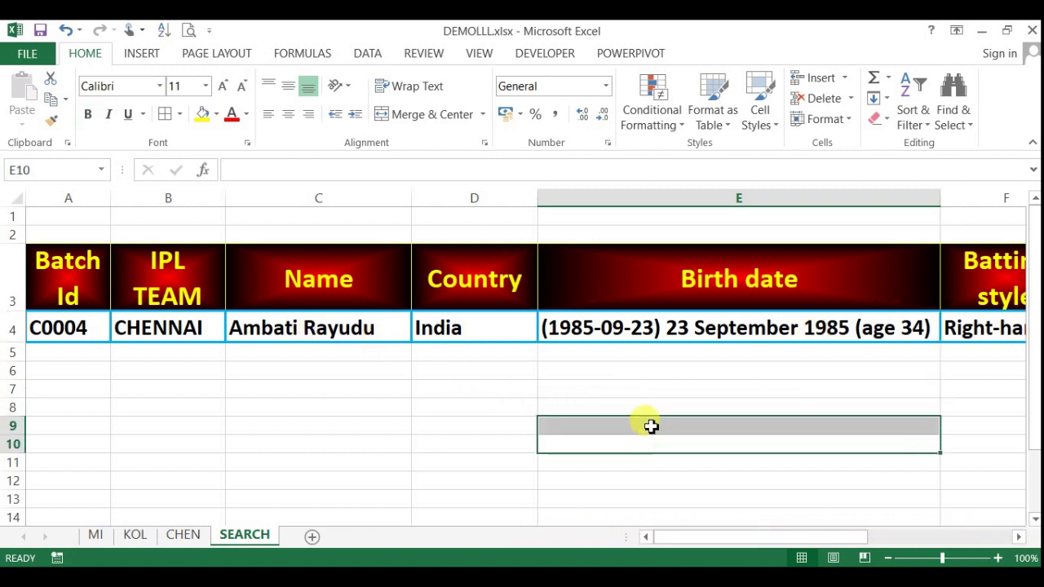
pyautogui.click(729, 387)
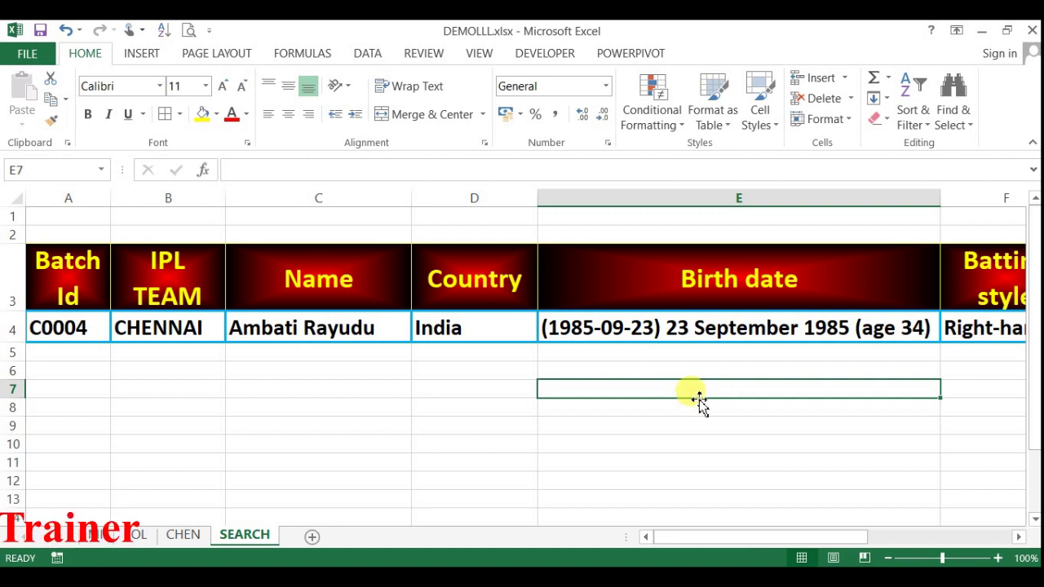
pyautogui.click(788, 329)
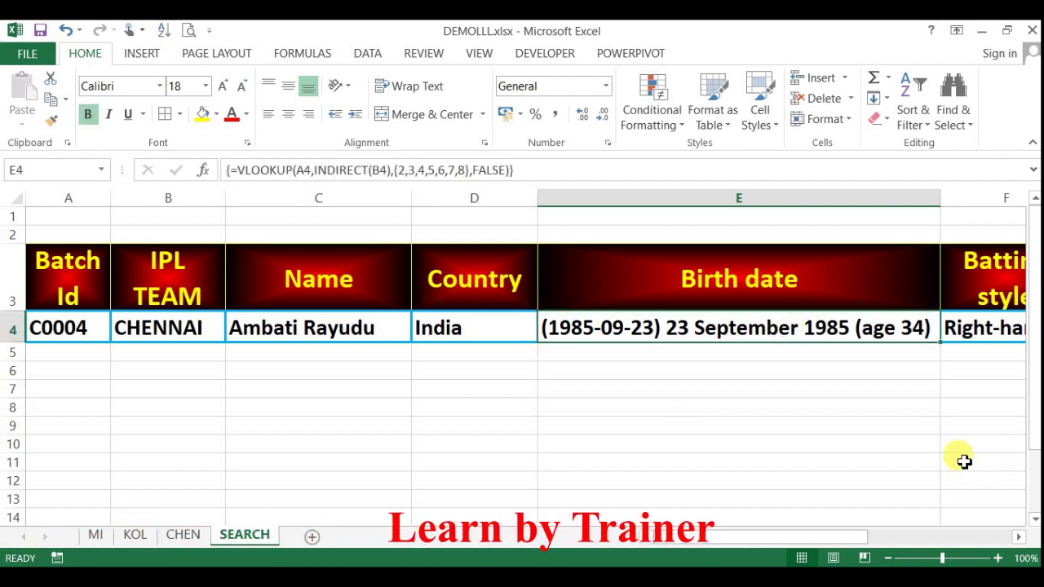
# - Widen column F slightly so the Right-handed batting style shows in full
pyautogui.press('Right')
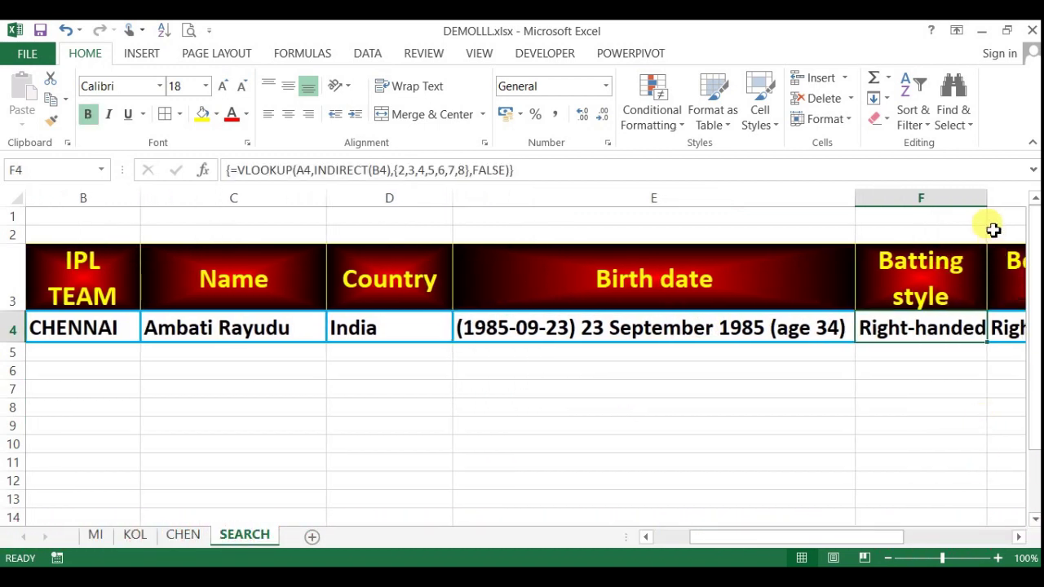
pyautogui.moveTo(988, 199); pyautogui.dragTo(997, 204)
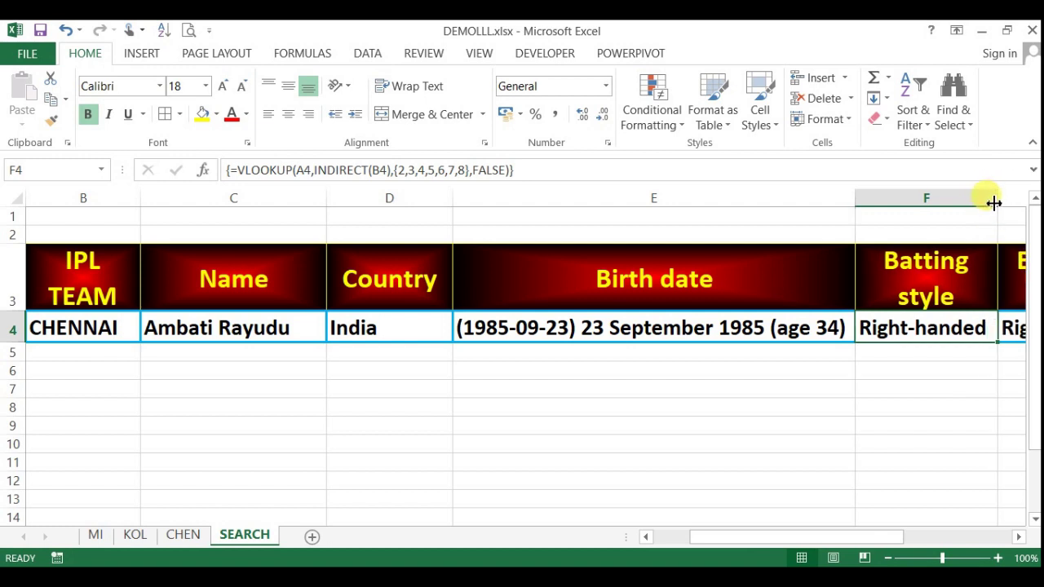
pyautogui.press('Right')
pyautogui.press('Right')
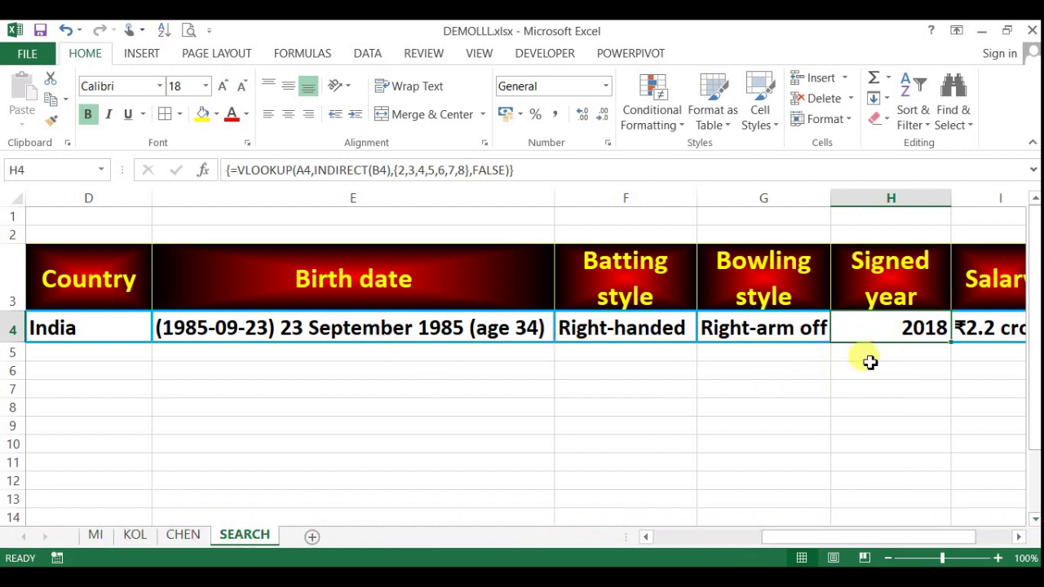
# - Scroll to the Signed year and Salary columns and check the Salary result's formula
pyautogui.click(1019, 537)
pyautogui.click(745, 405)
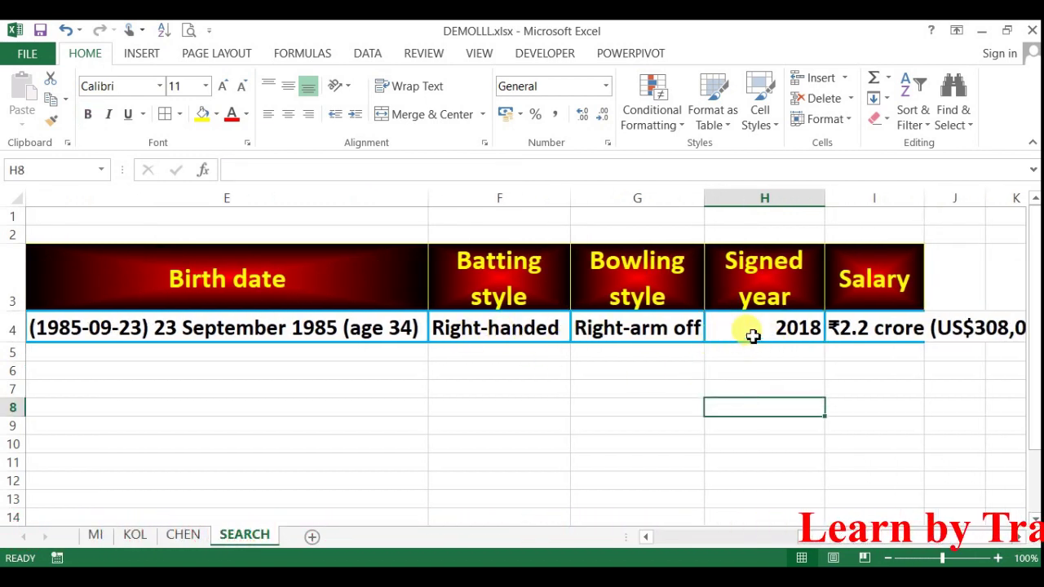
pyautogui.click(858, 331)
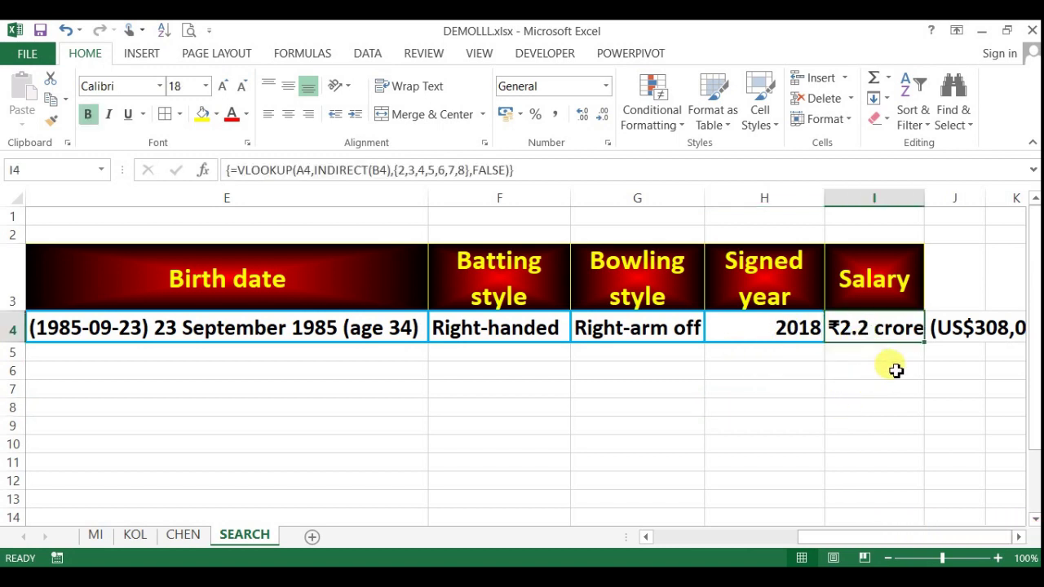
pyautogui.moveTo(816, 537); pyautogui.dragTo(632, 537)
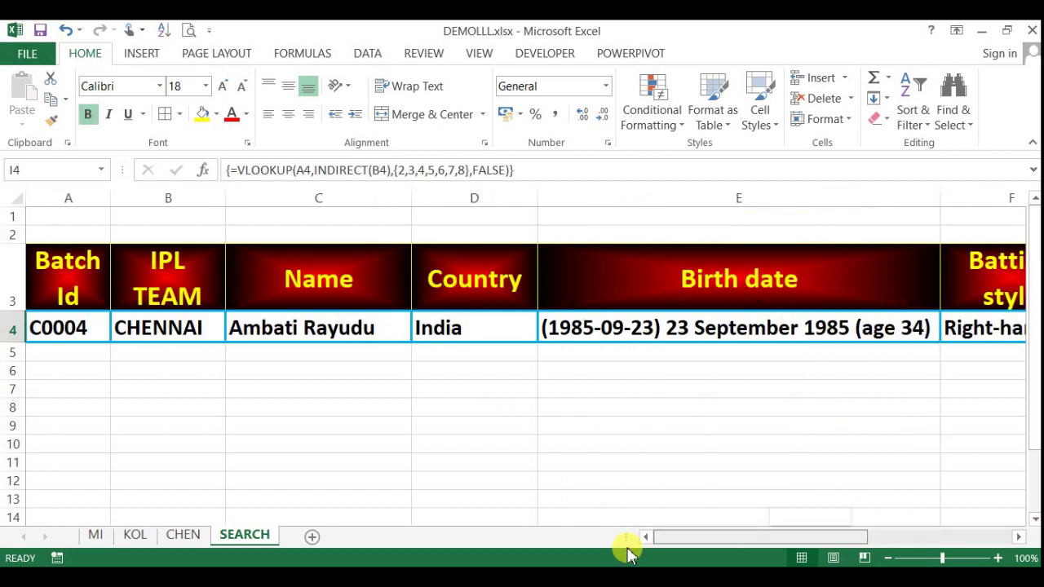
pyautogui.click(318, 445)
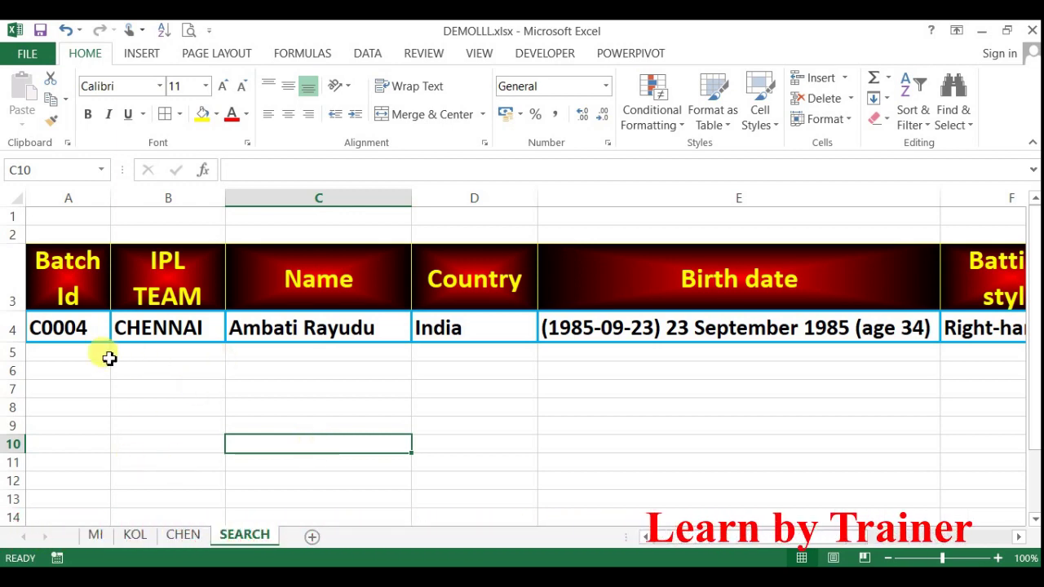
pyautogui.click(181, 536)
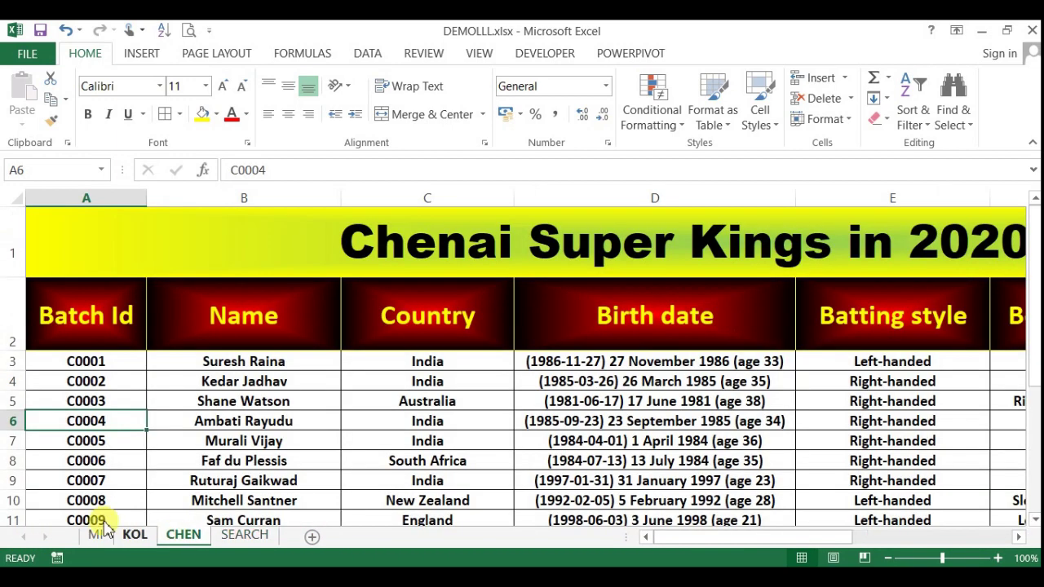
pyautogui.click(208, 423)
pyautogui.click(482, 422)
pyautogui.click(546, 424)
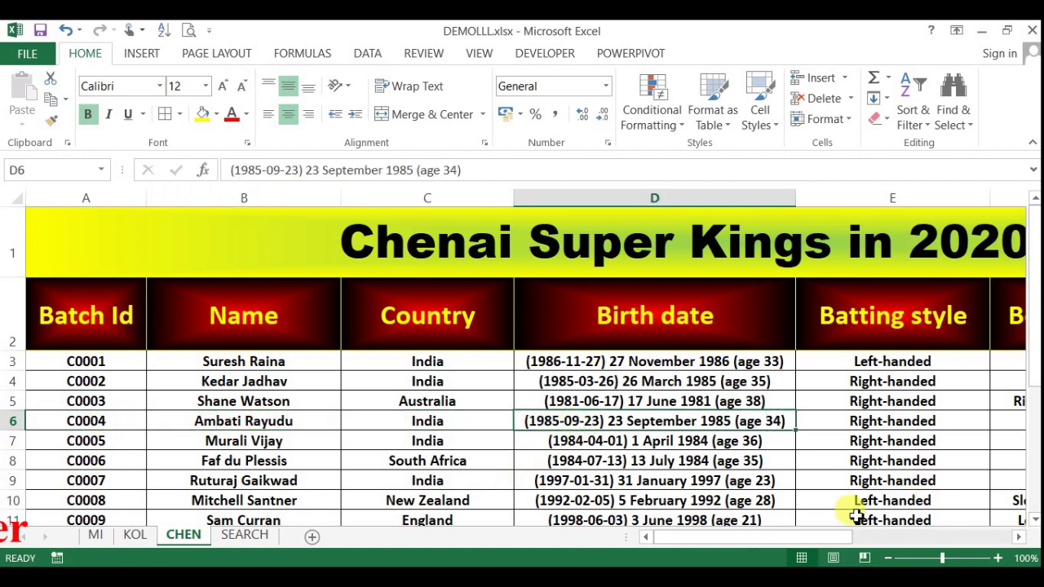
pyautogui.press('Right')
pyautogui.press('Right')
pyautogui.press('Right')
pyautogui.press('Right')
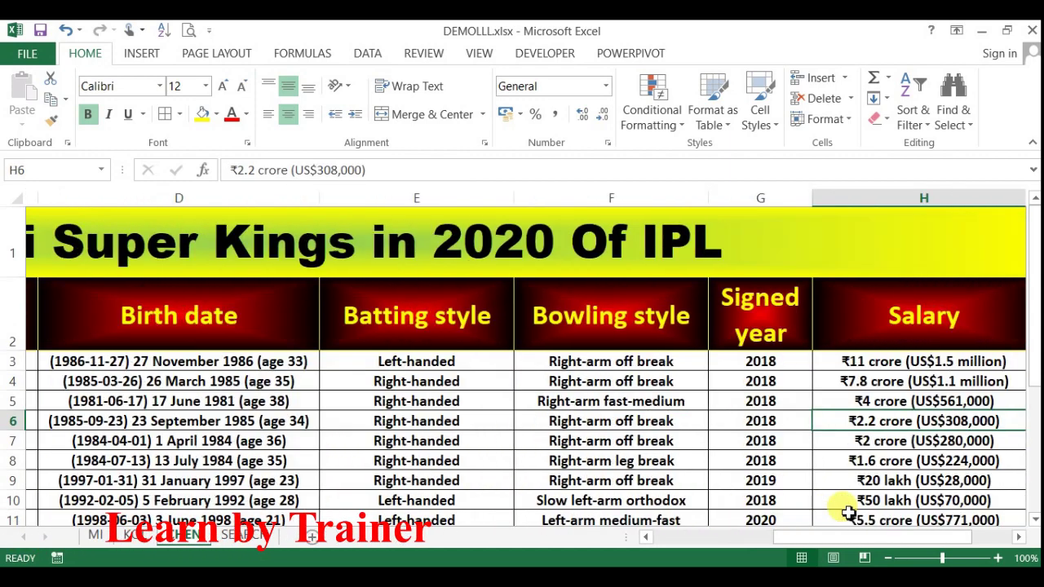
pyautogui.press('Left')
pyautogui.press('Left')
pyautogui.press('Home')
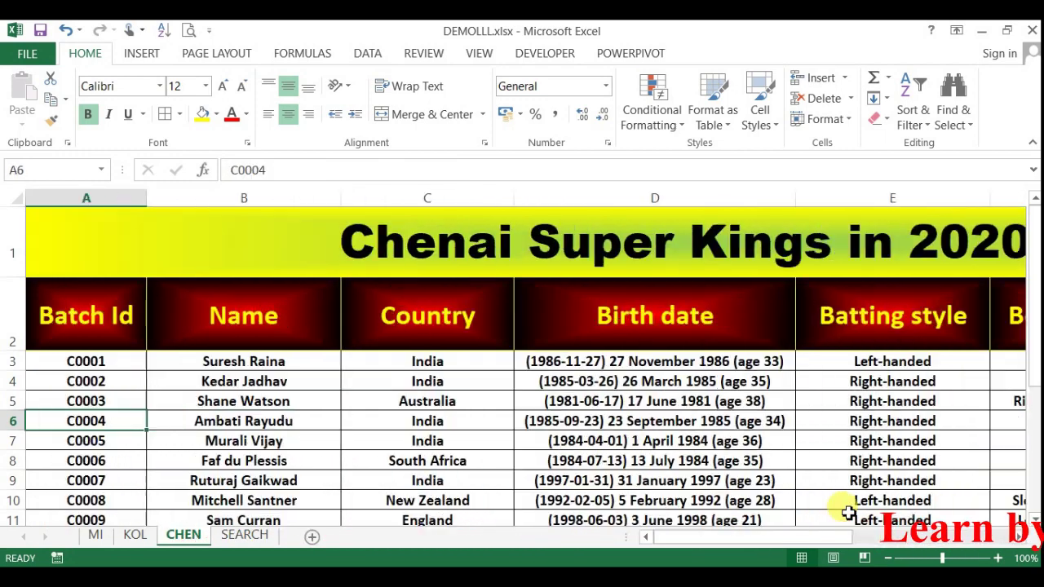
# - On the SEARCH sheet, change A4 from C0004 to C0009 and check the updated Country result
pyautogui.click(258, 537)
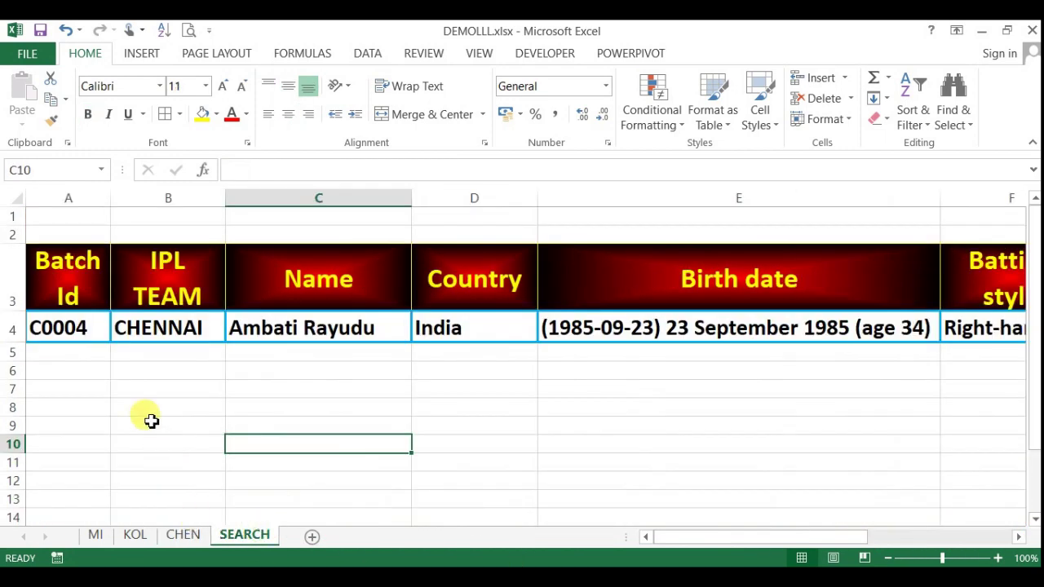
pyautogui.click(90, 336)
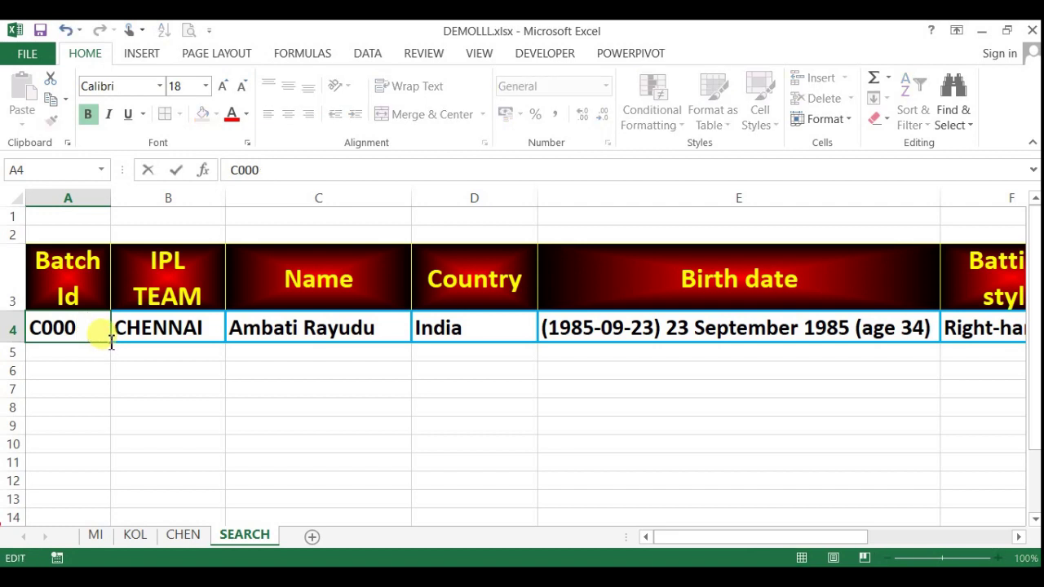
pyautogui.write('9')
pyautogui.press('Return')
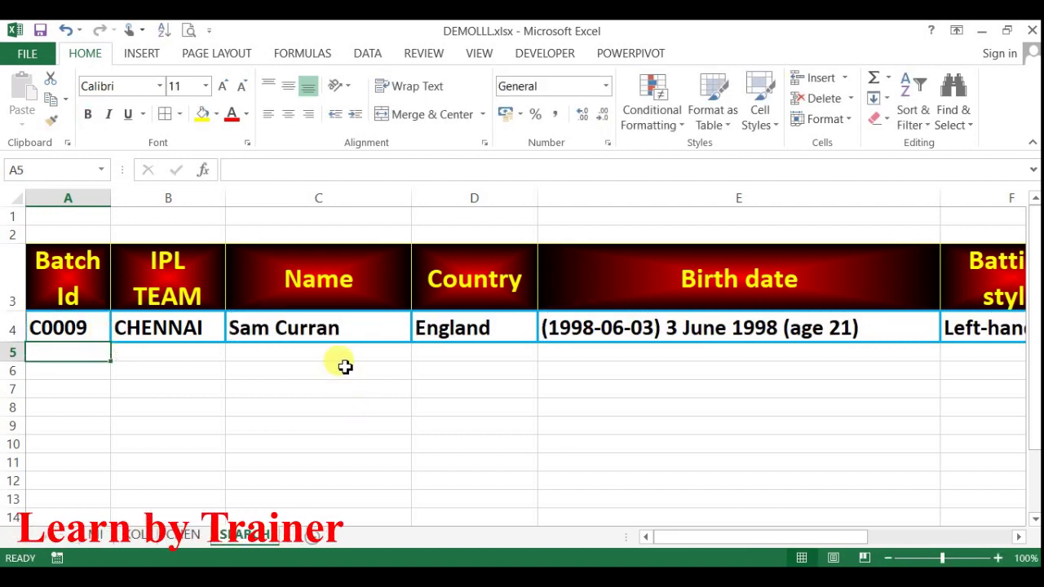
pyautogui.click(459, 332)
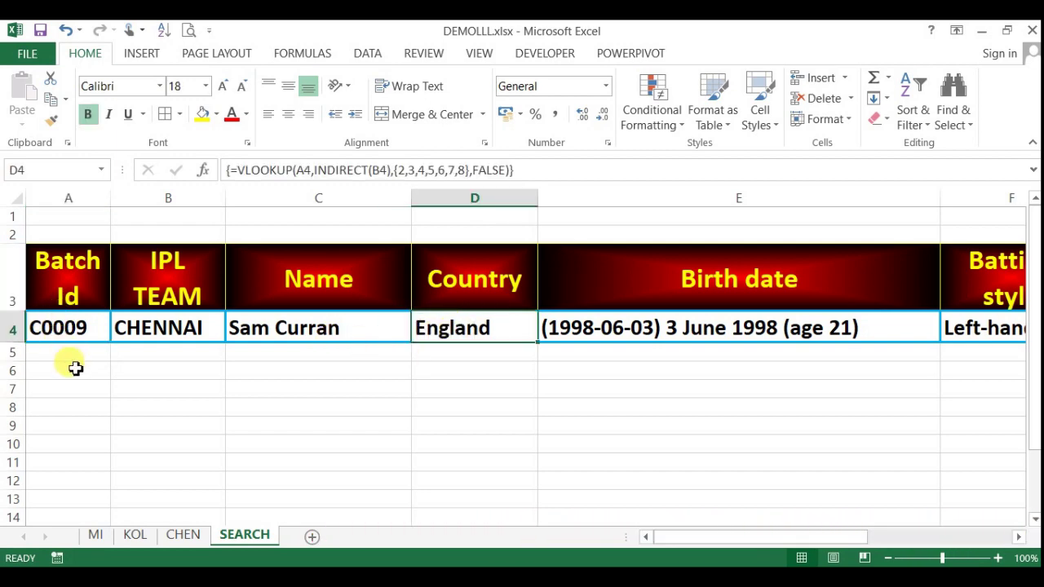
# - On the CHEN sheet, step across row 11 from C0009 to its ₹5.5 crore salary
pyautogui.click(181, 535)
pyautogui.click(107, 520)
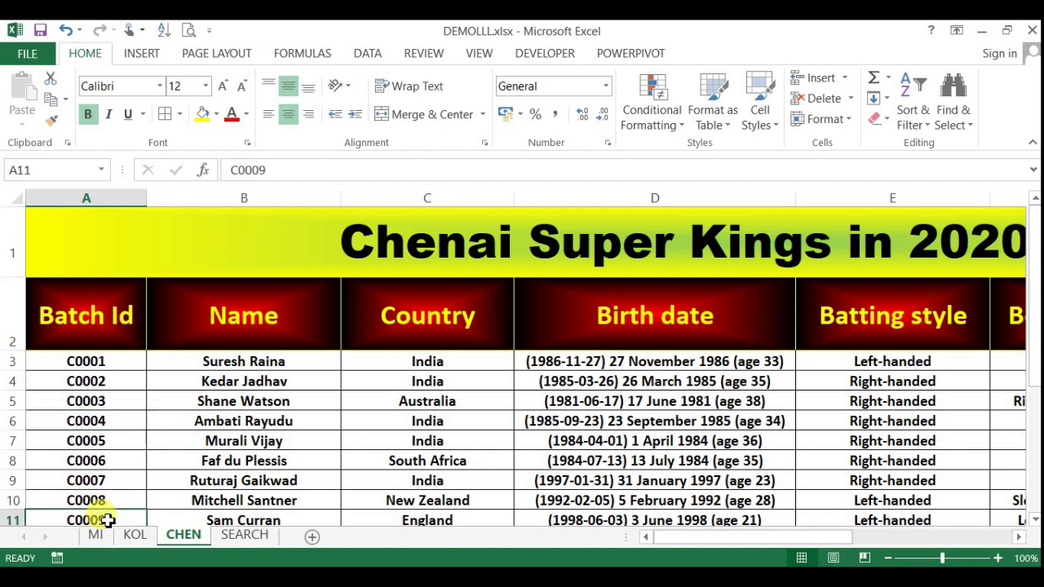
pyautogui.press('Down')
pyautogui.press('Down')
pyautogui.press('Up')
pyautogui.press('Up')
pyautogui.press('Right')
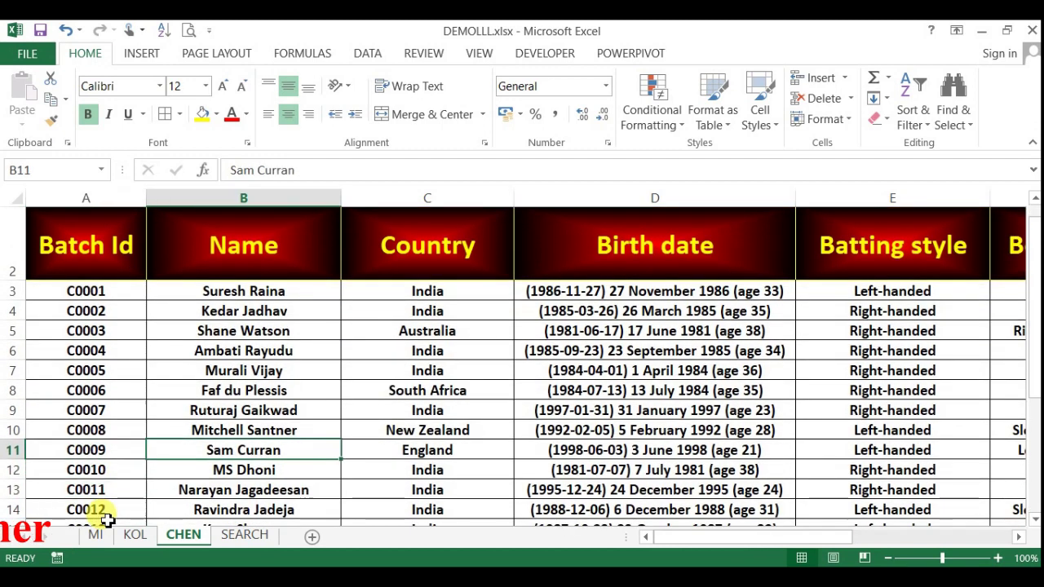
pyautogui.press('Right')
pyautogui.press('Right')
pyautogui.press('Right')
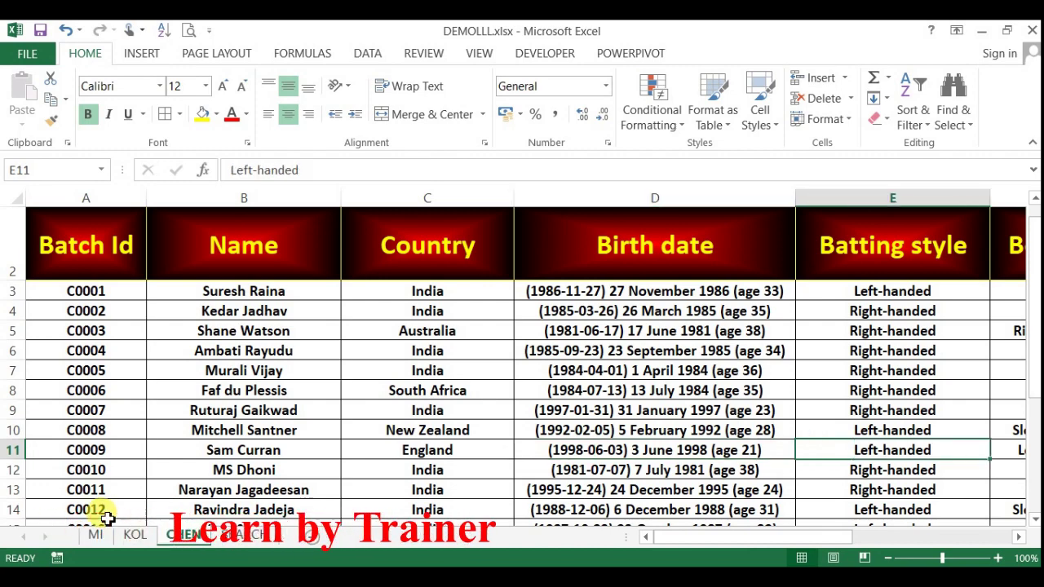
pyautogui.press('Right')
pyautogui.press('Right')
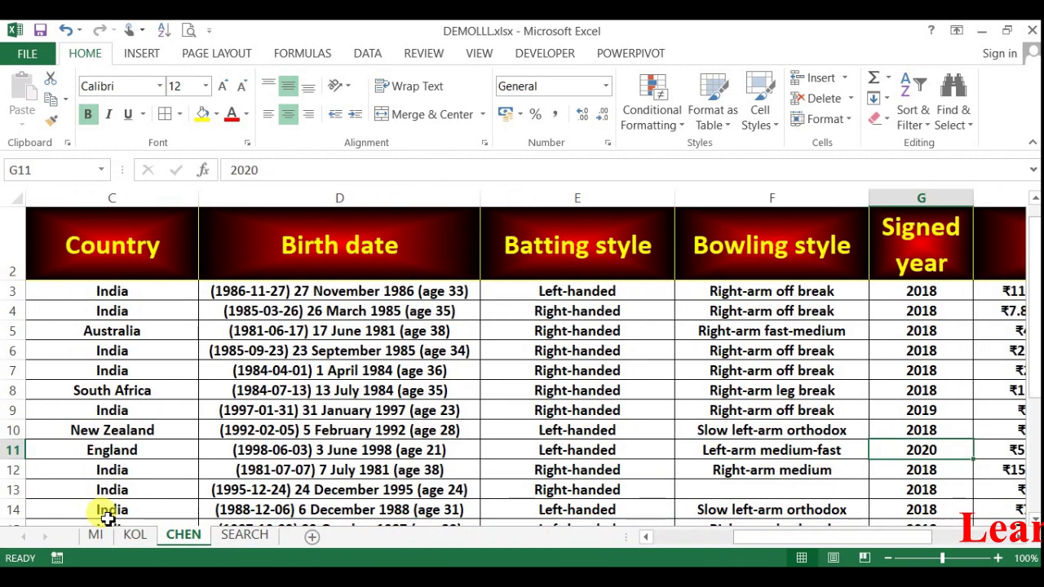
pyautogui.press('Left')
pyautogui.press('Right')
pyautogui.press('Right')
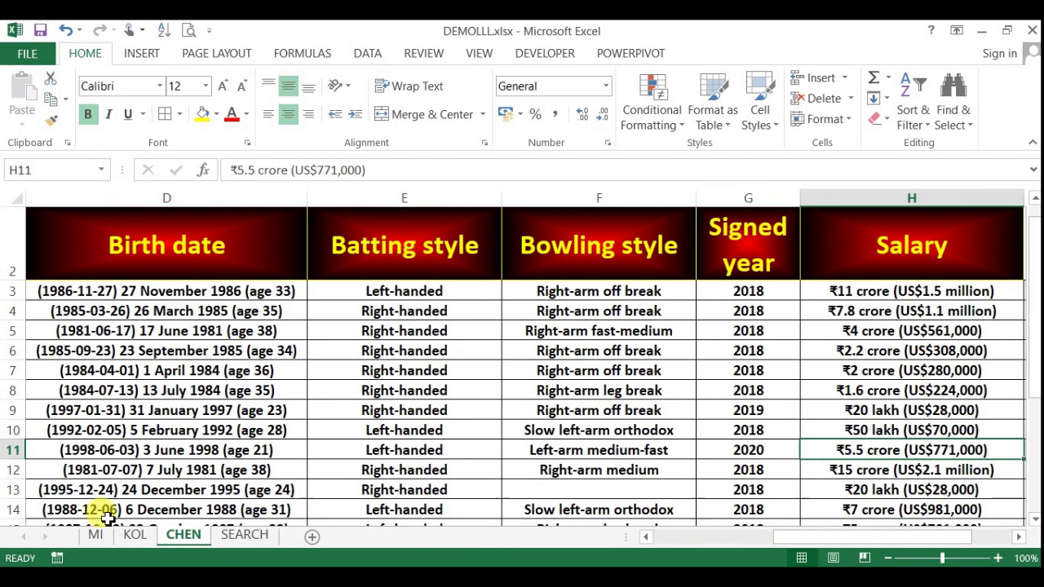
pyautogui.press('Right')
pyautogui.press('Left')
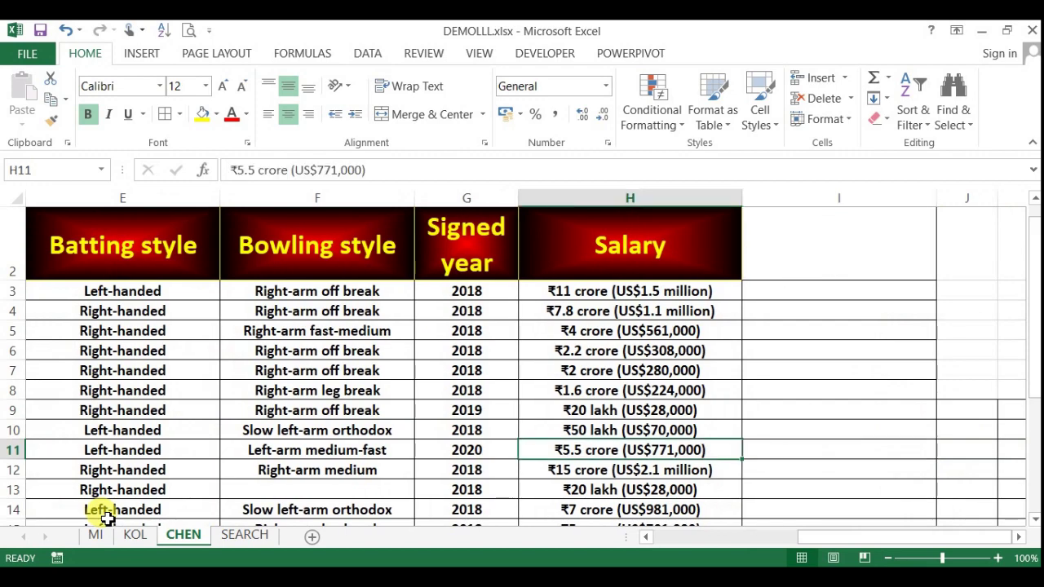
# - Recheck row 11's values back to the Batch Id, then return to the SEARCH sheet
pyautogui.press('Left')
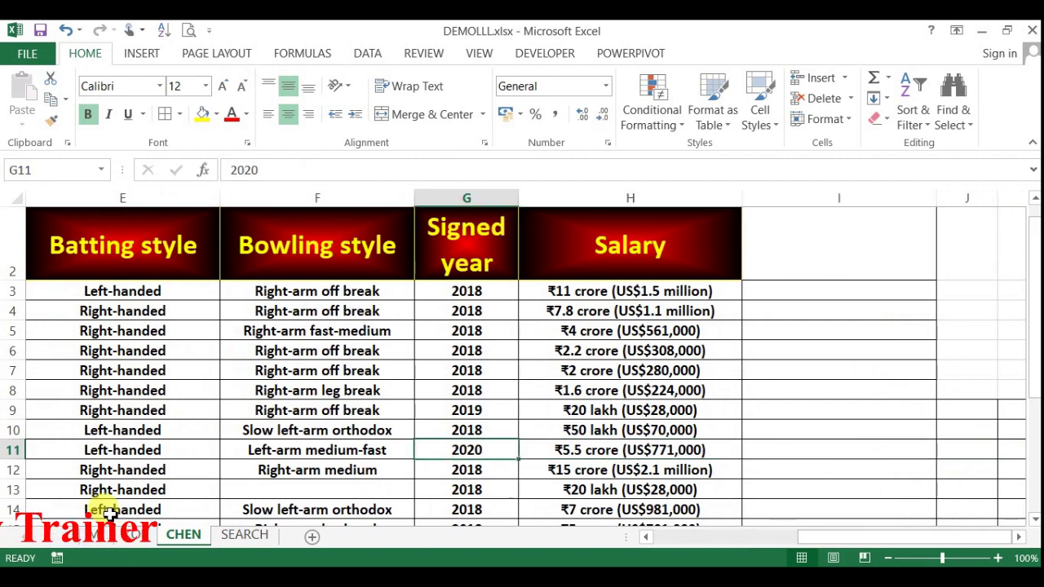
pyautogui.press('Left')
pyautogui.press('Left')
pyautogui.press('Left')
pyautogui.press('Left')
pyautogui.press('Right')
pyautogui.press('Right')
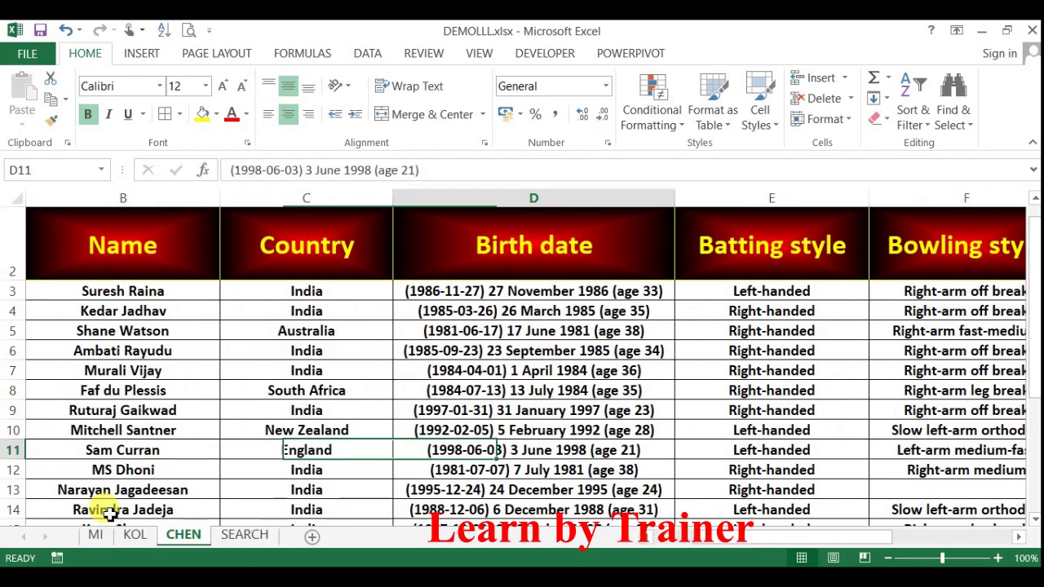
pyautogui.press('Right')
pyautogui.press('Right')
pyautogui.press('Right')
pyautogui.press('Right')
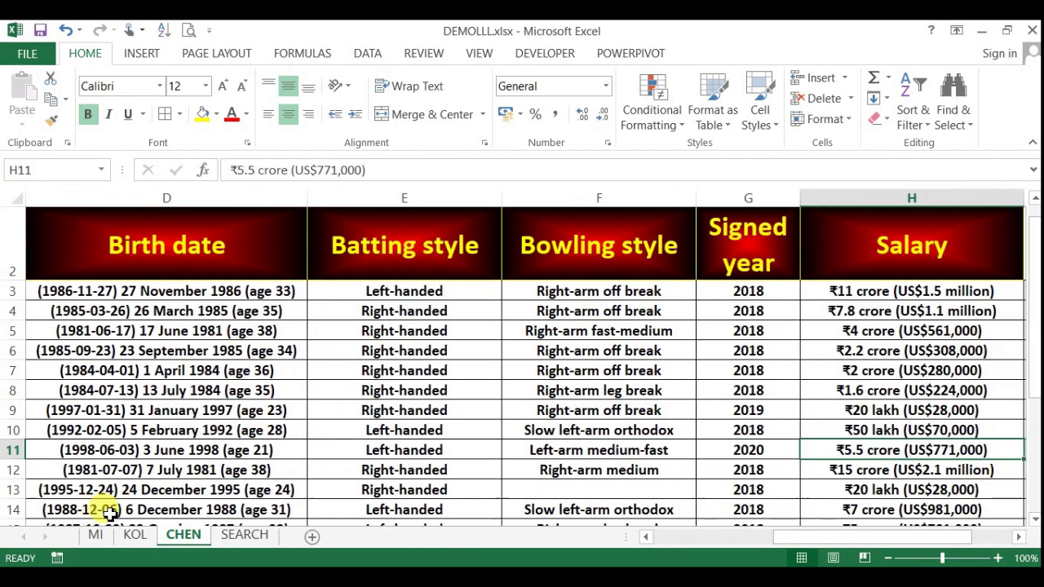
pyautogui.press('Left')
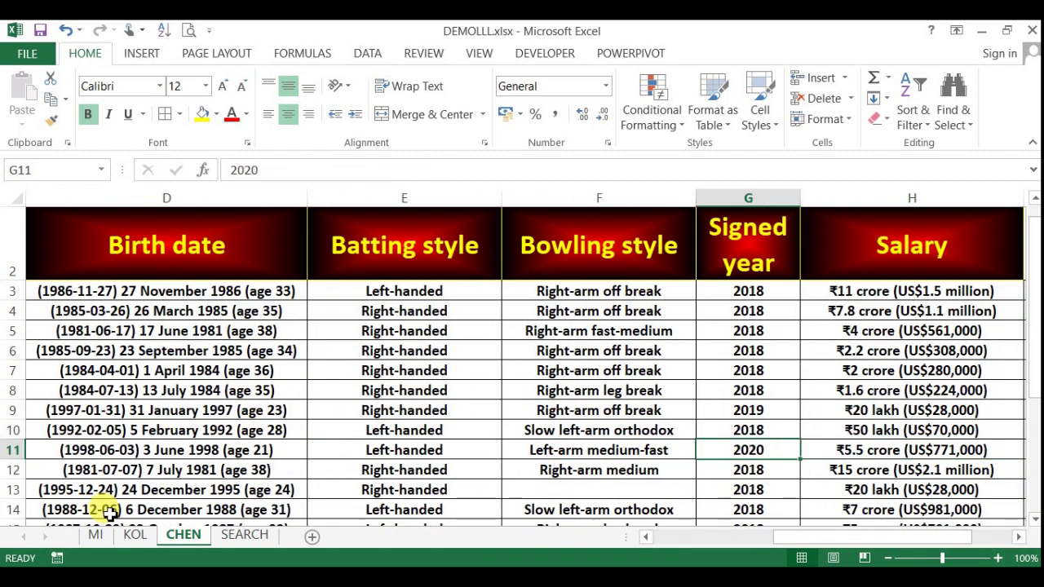
pyautogui.press('Left')
pyautogui.press('Left')
pyautogui.press('Home')
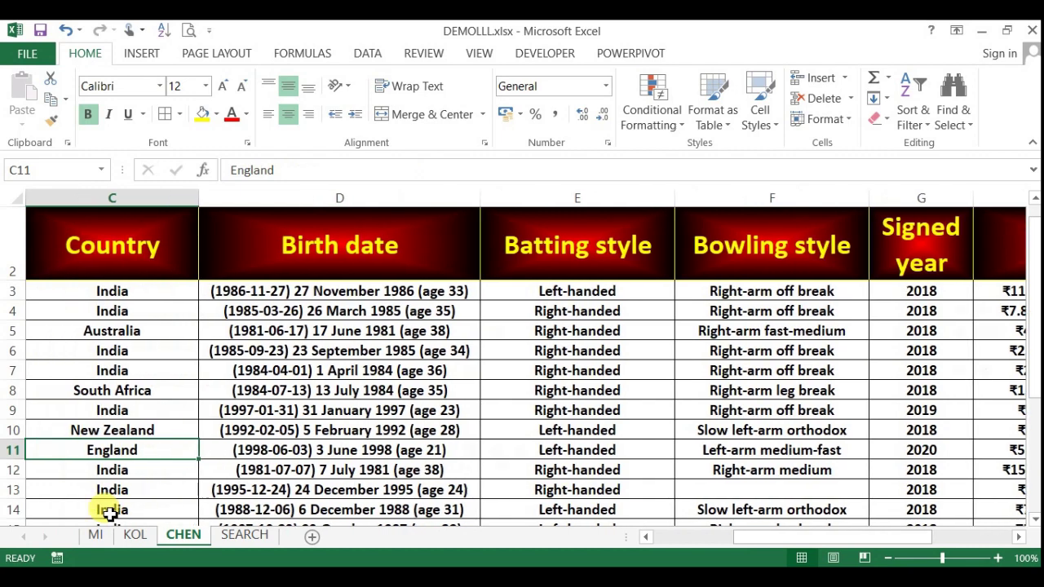
pyautogui.click(245, 535)
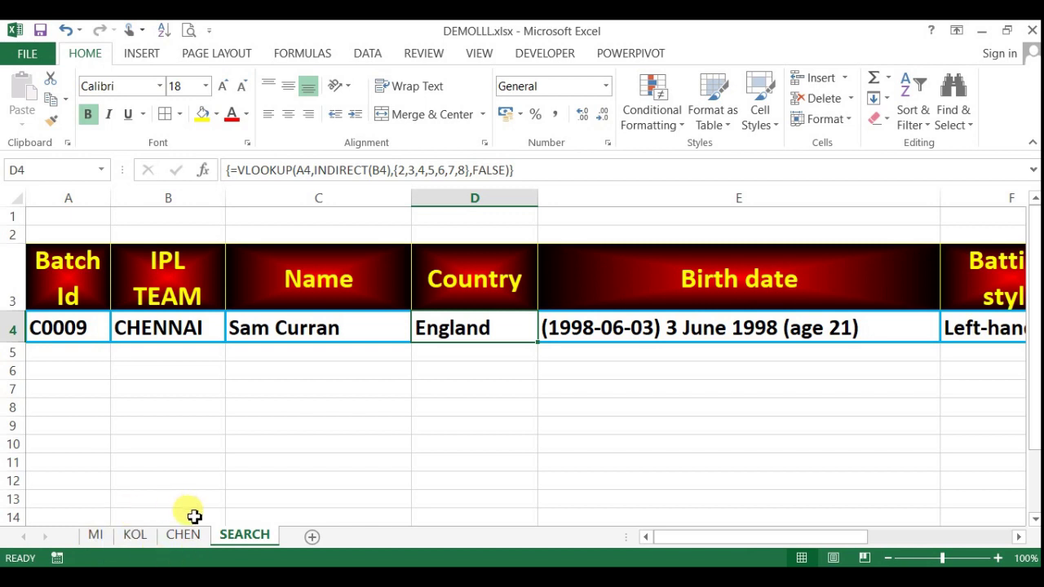
# - Change the A4 Batch Id to M0009 and open B4's team dropdown
pyautogui.click(83, 333)
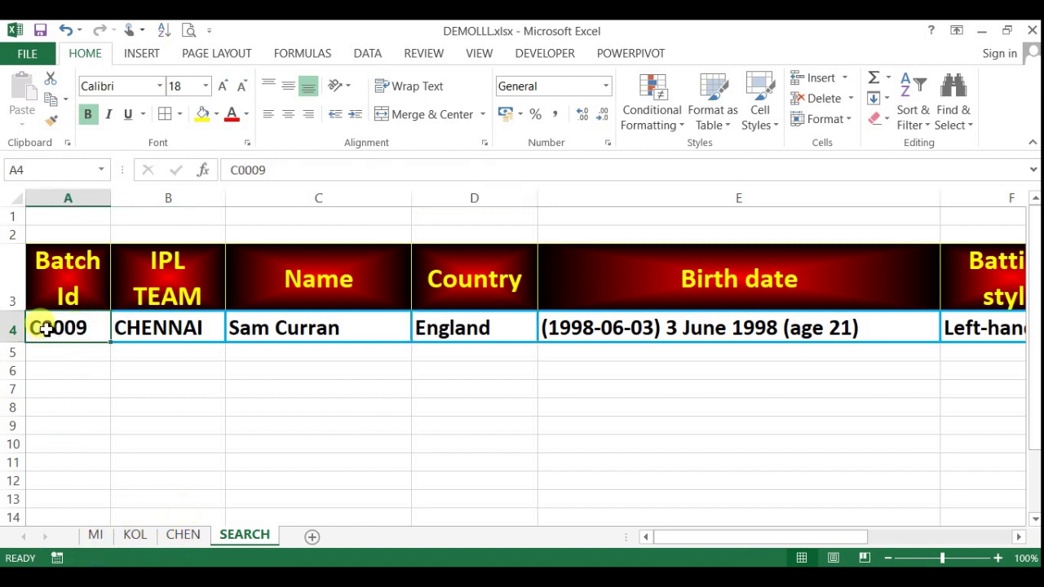
pyautogui.press('BackSpace')
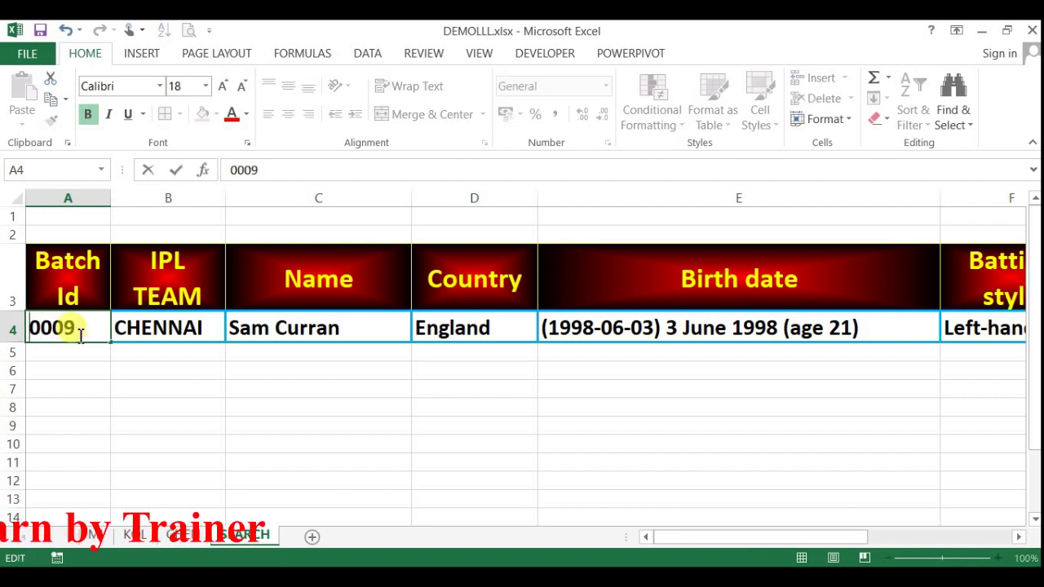
pyautogui.write('M')
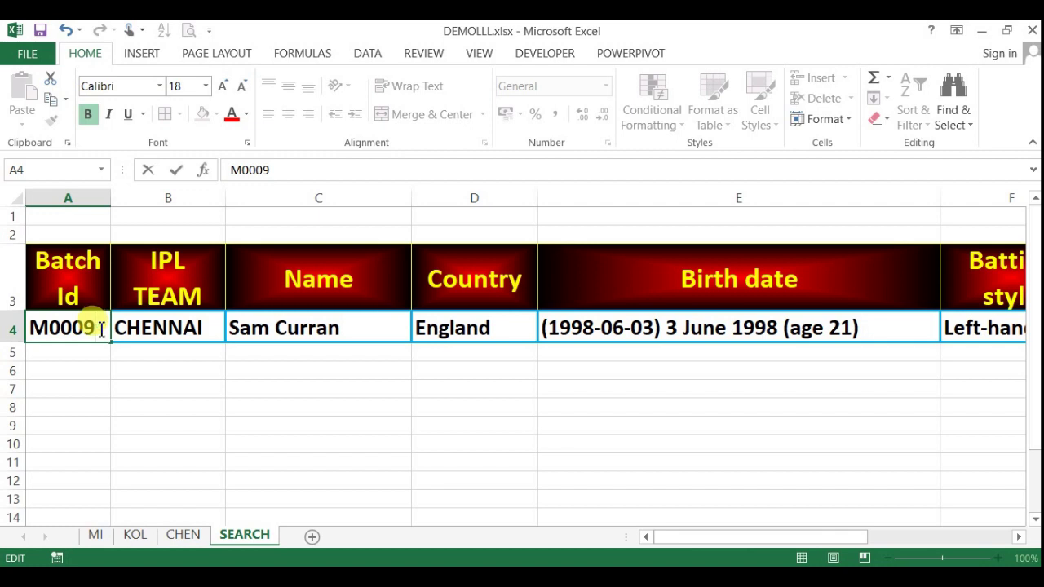
pyautogui.press('Return')
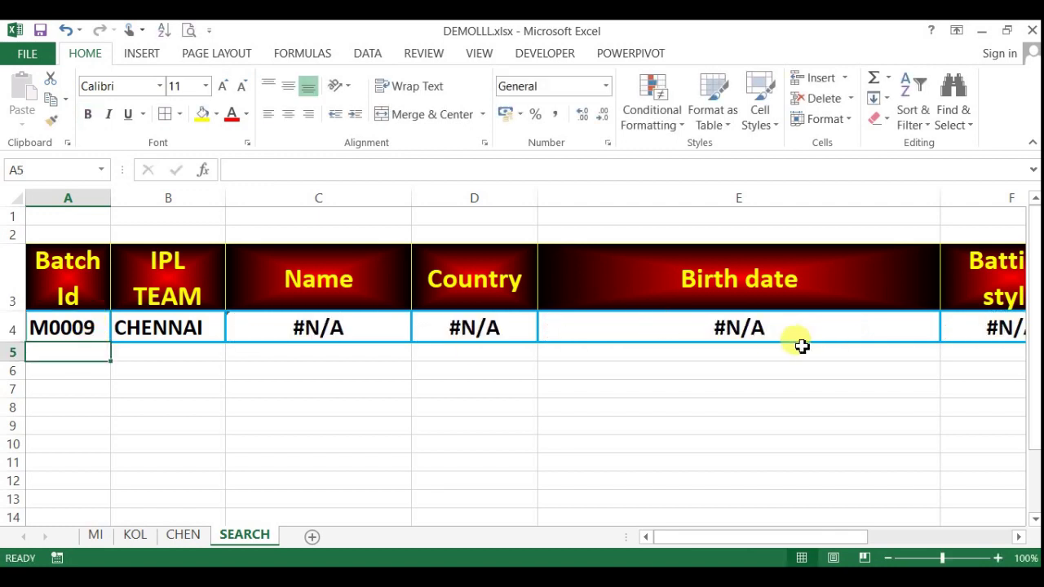
pyautogui.click(187, 322)
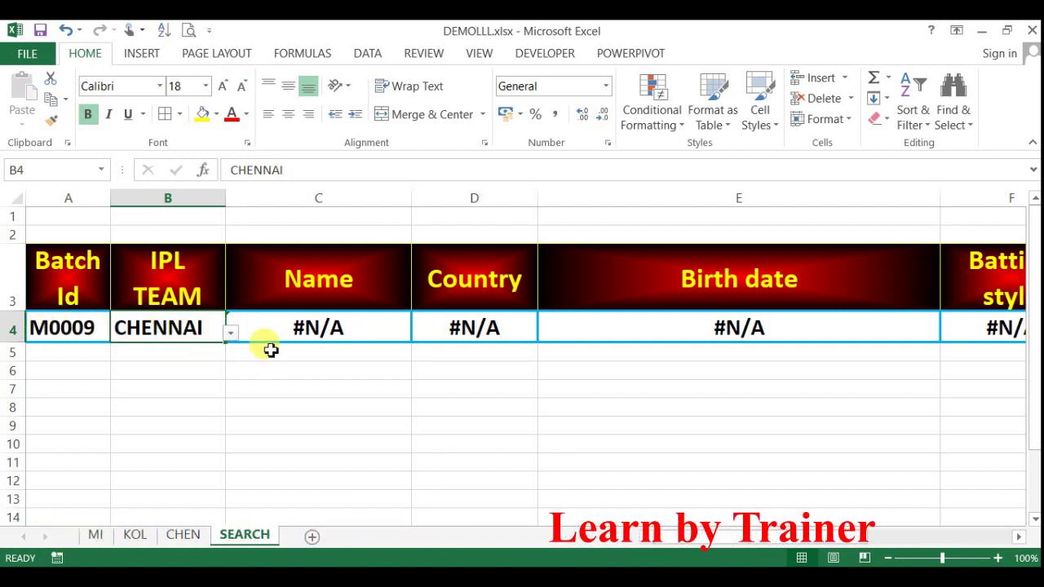
pyautogui.click(232, 333)
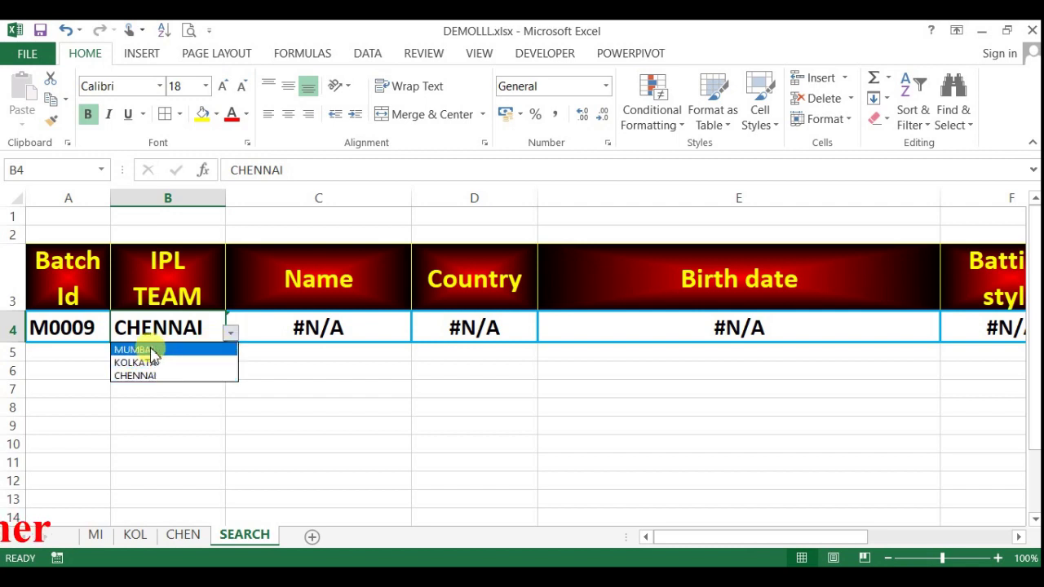
# - Choose MUMBAI in B4 and step across row 4 checking M0009's India, 2018 and ₹8.8 crore details
pyautogui.click(153, 351)
pyautogui.click(250, 429)
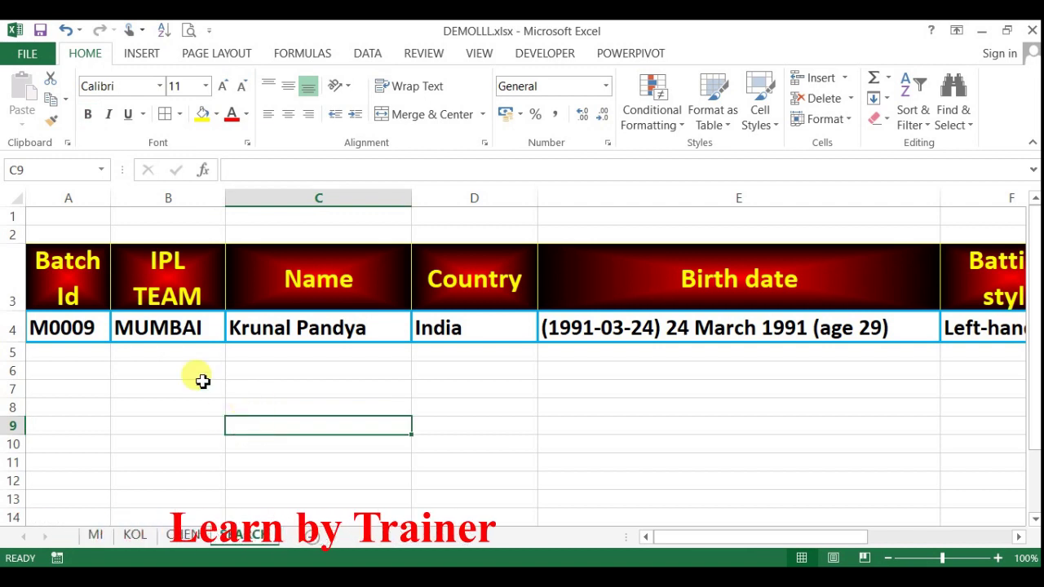
pyautogui.click(298, 341)
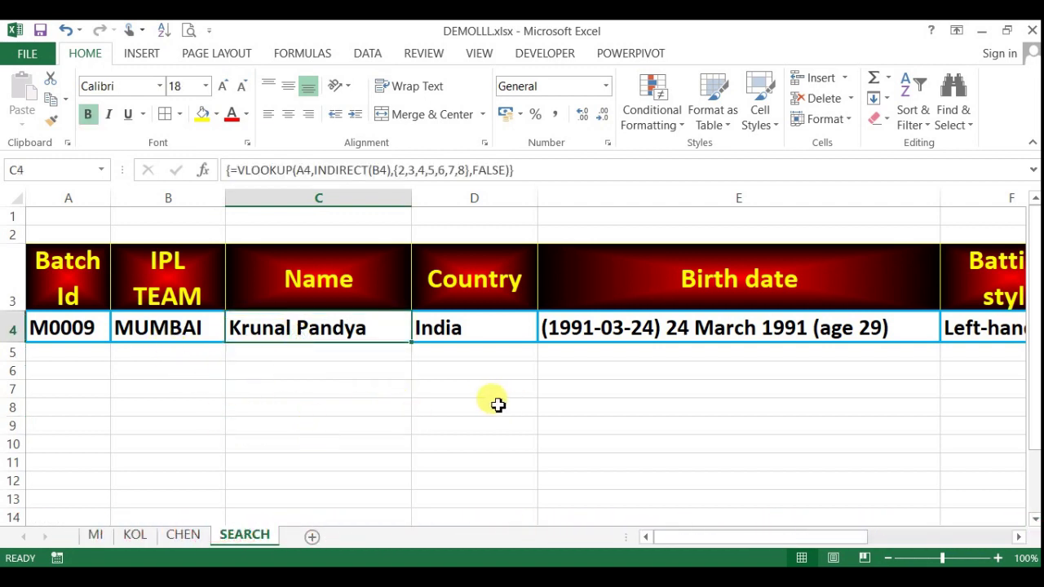
pyautogui.press('Right')
pyautogui.press('Right')
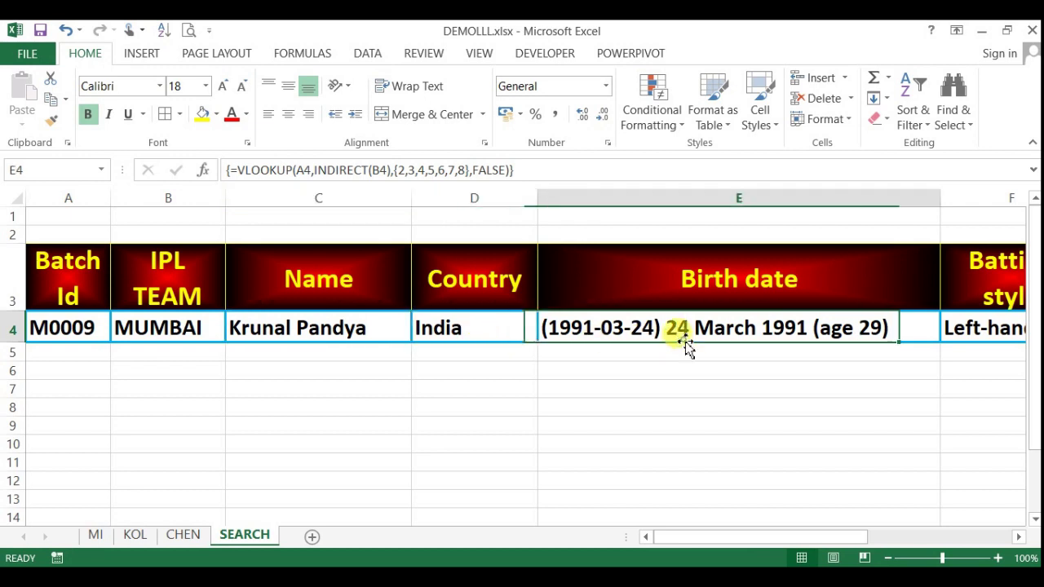
pyautogui.press('Right')
pyautogui.press('Right')
pyautogui.press('Right')
pyautogui.press('Right')
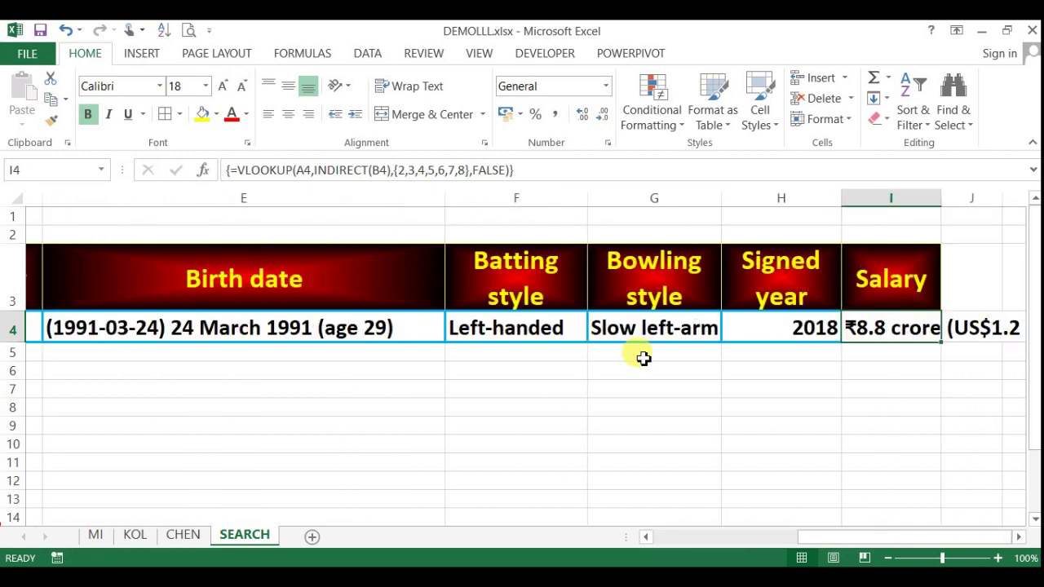
pyautogui.press('Right')
pyautogui.press('Left')
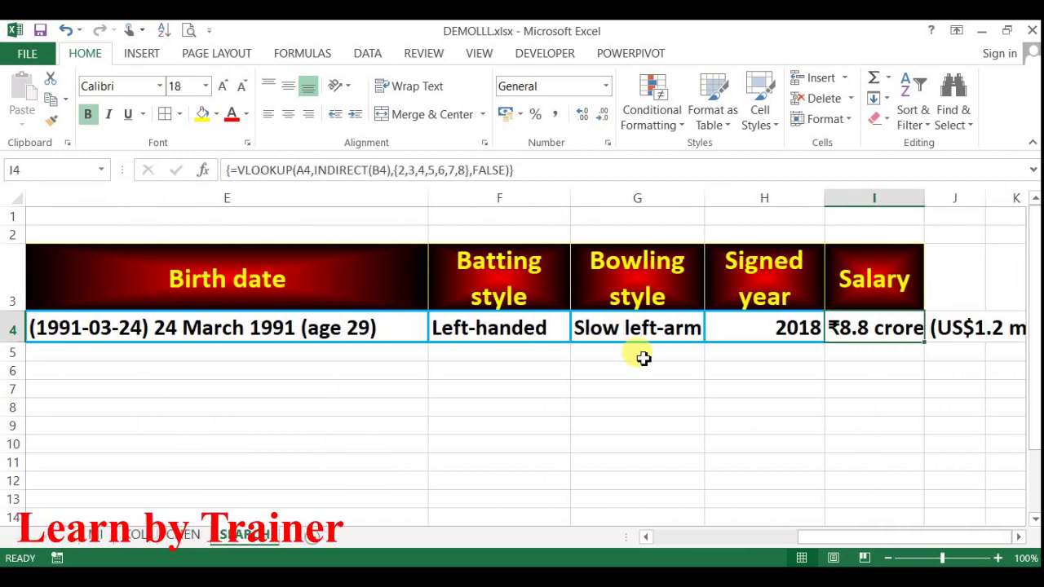
pyautogui.press('Left')
pyautogui.press('Left')
pyautogui.press('Left')
pyautogui.press('Left')
pyautogui.press('Left')
pyautogui.press('Left')
pyautogui.press('Left')
pyautogui.press('Left')
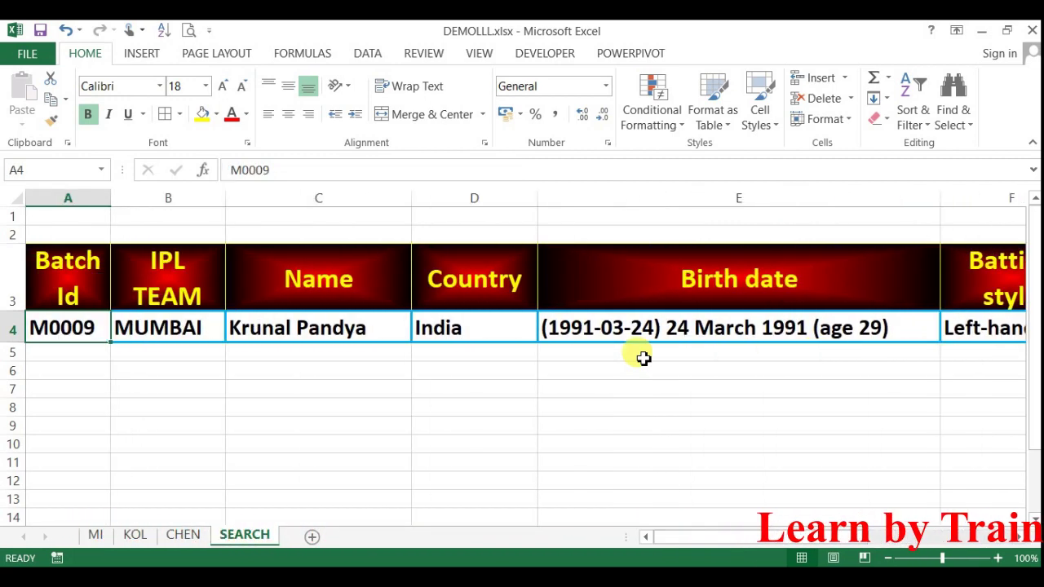
# - Check the M0009 player's row 11 on the MI sheet (India, Left-handed), then go back to SEARCH
pyautogui.click(96, 536)
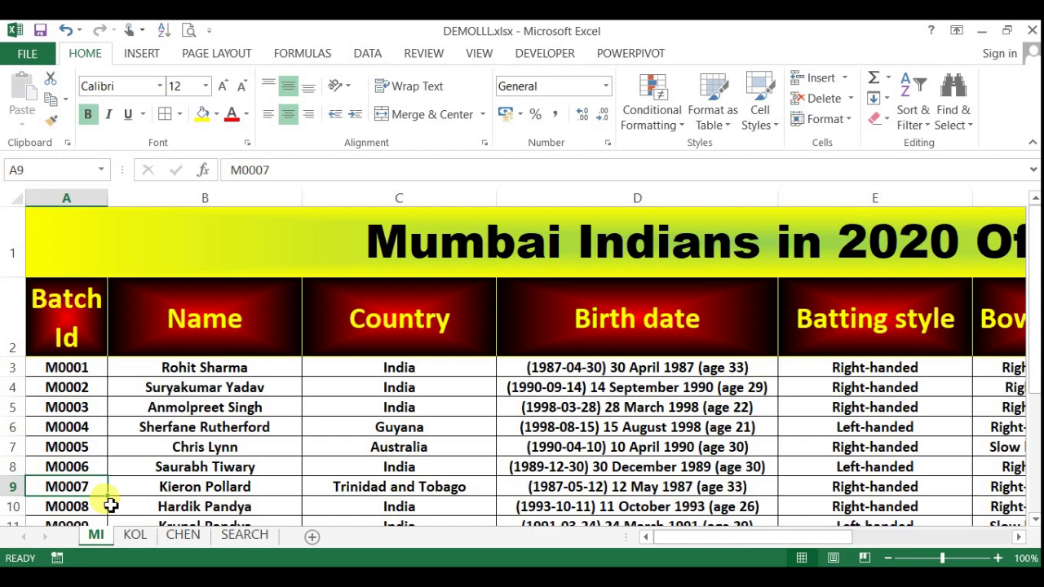
pyautogui.press('Down')
pyautogui.press('Down')
pyautogui.press('Up')
pyautogui.press('Down')
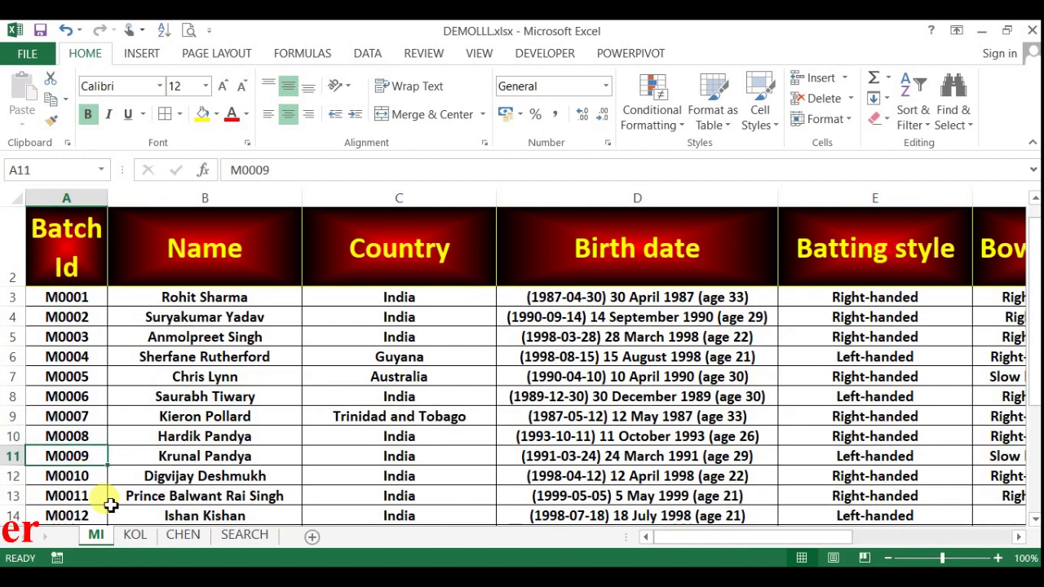
pyautogui.press('Right')
pyautogui.press('Right')
pyautogui.press('Right')
pyautogui.press('Right')
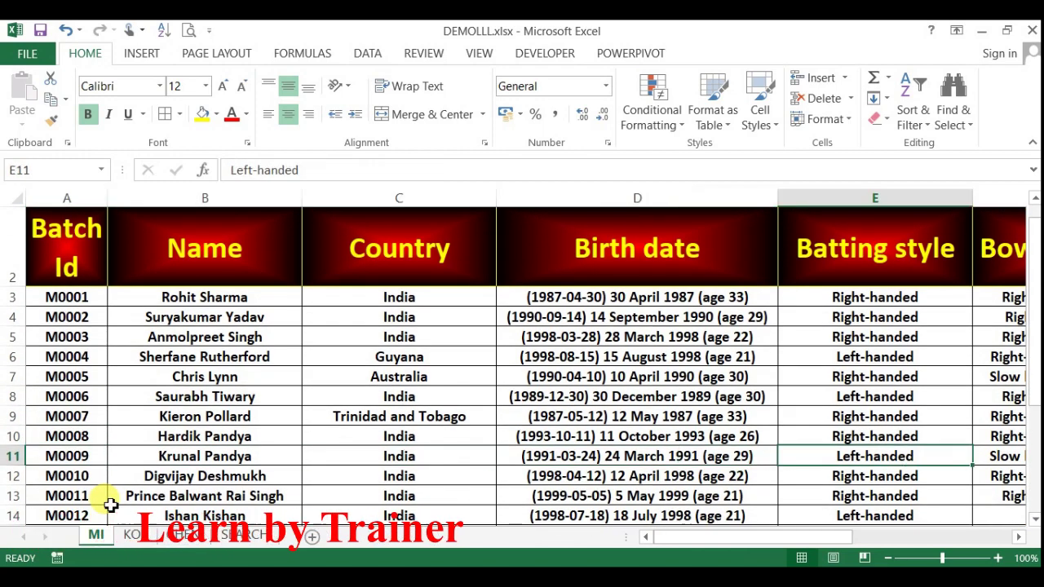
pyautogui.press('Right')
pyautogui.press('Right')
pyautogui.press('Right')
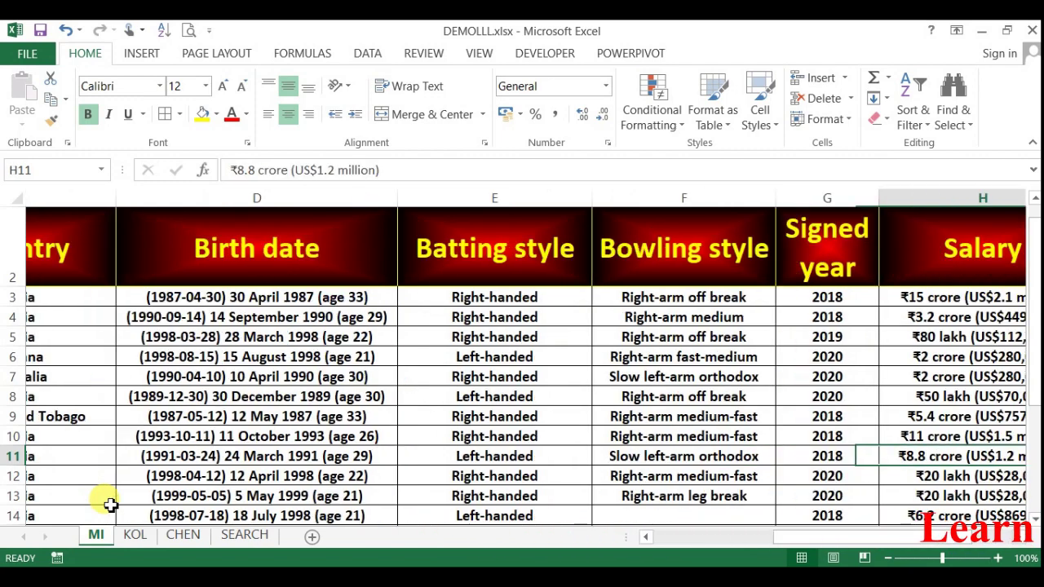
pyautogui.press('Left')
pyautogui.press('Left')
pyautogui.press('Left')
pyautogui.press('Left')
pyautogui.press('Left')
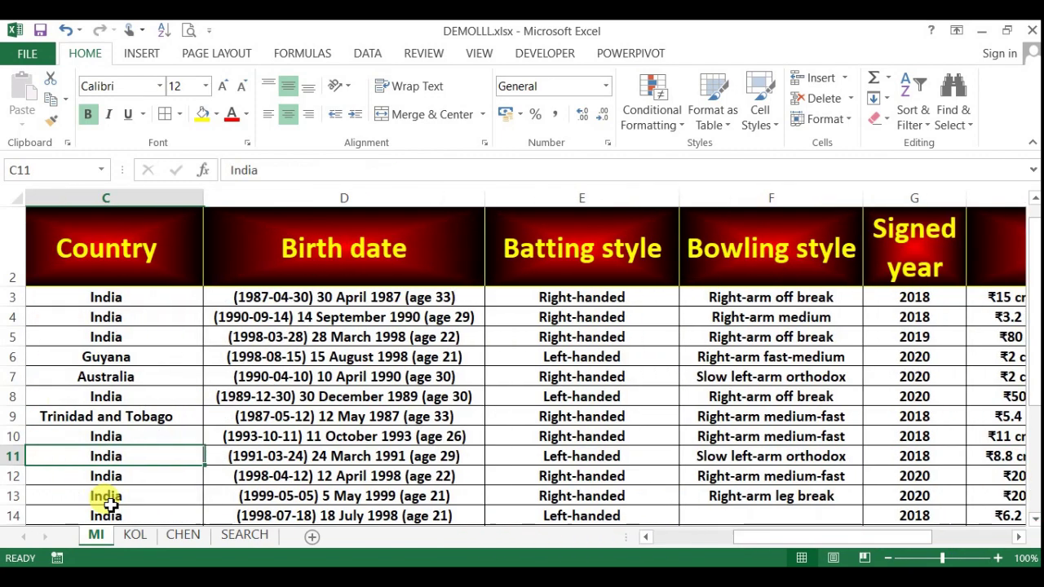
pyautogui.press('Left')
pyautogui.press('Left')
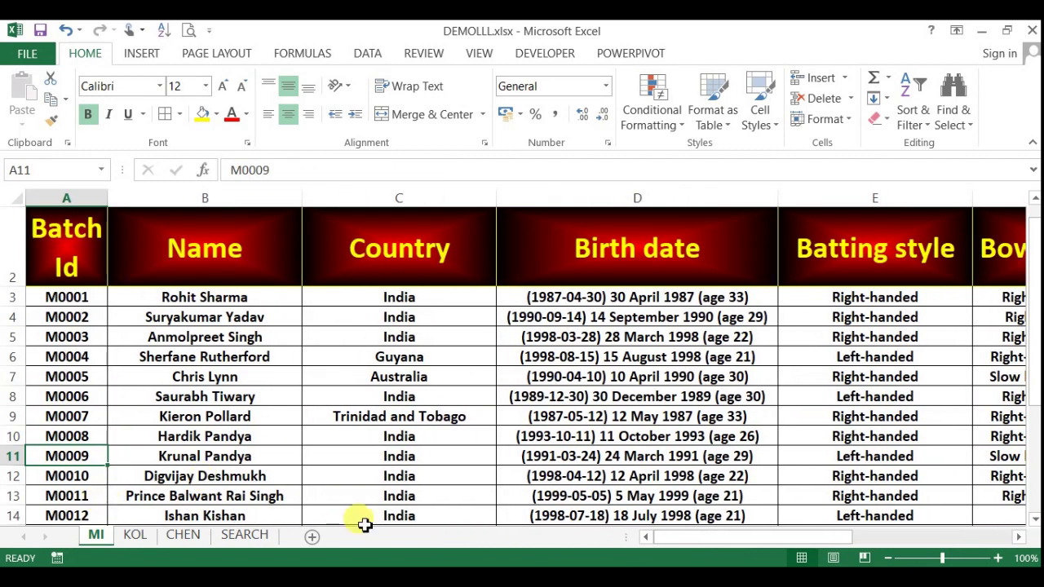
pyautogui.click(240, 536)
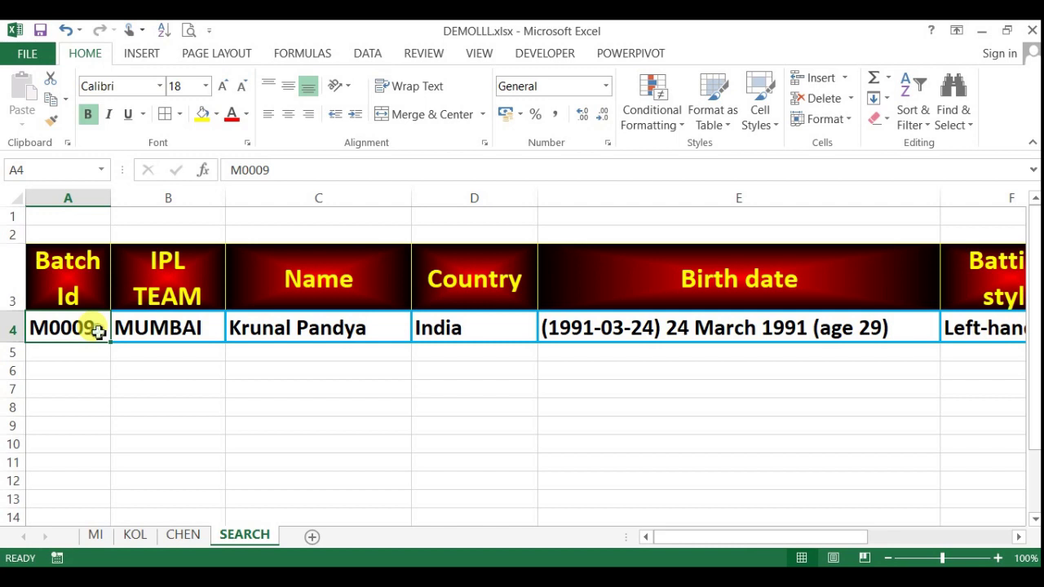
# - Choose KOLKATA as the team in the B4 dropdown
pyautogui.click(157, 325)
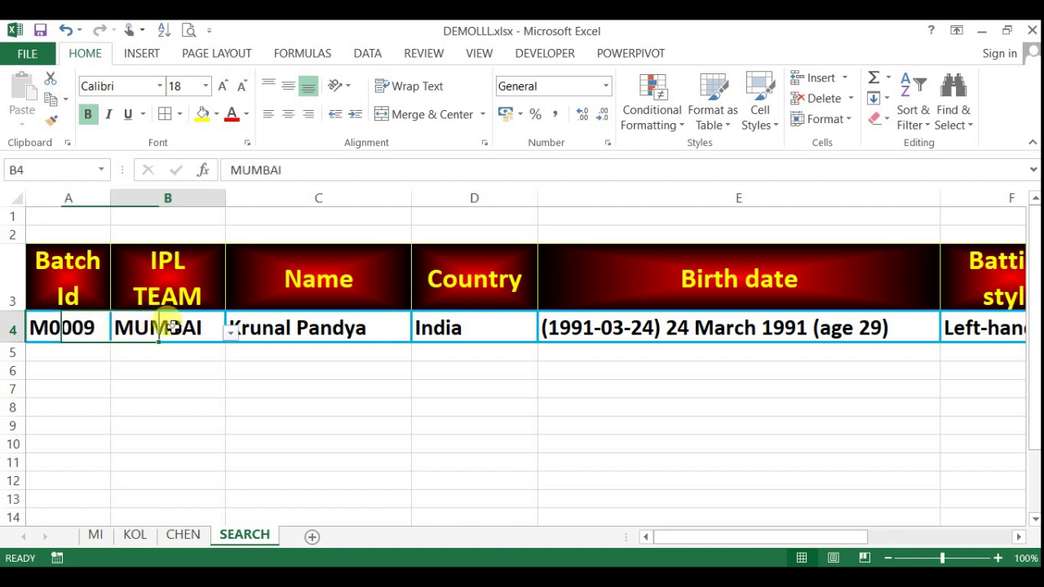
pyautogui.click(232, 334)
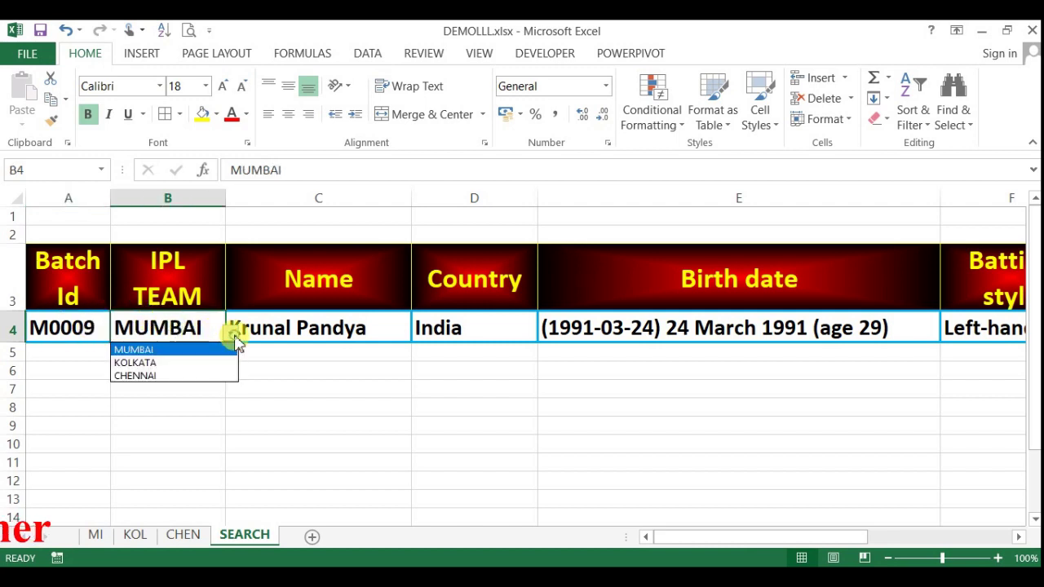
pyautogui.click(164, 361)
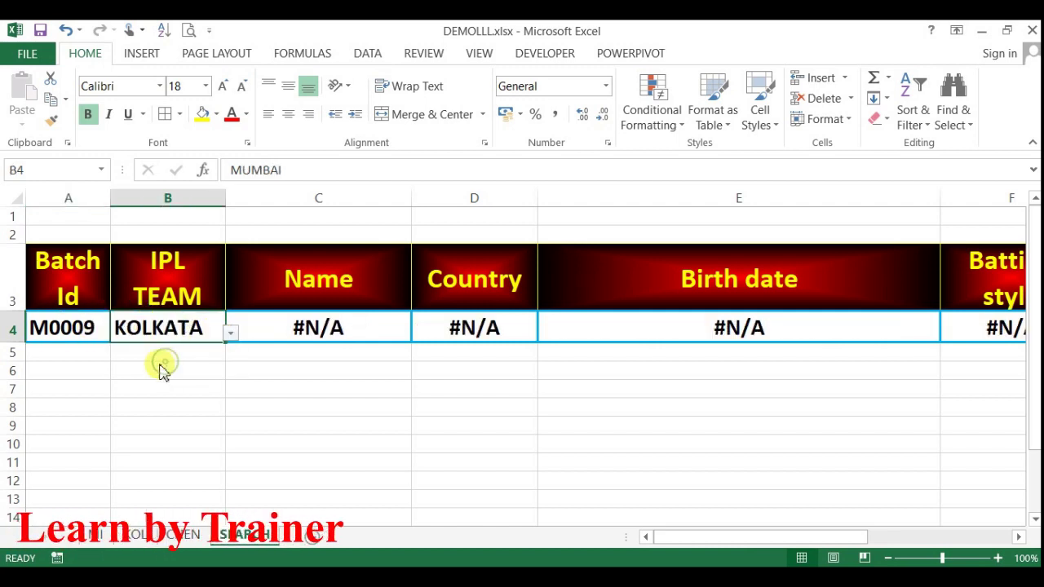
# - Change the Batch Id in A4 from M0009 to K0009
pyautogui.click(87, 327)
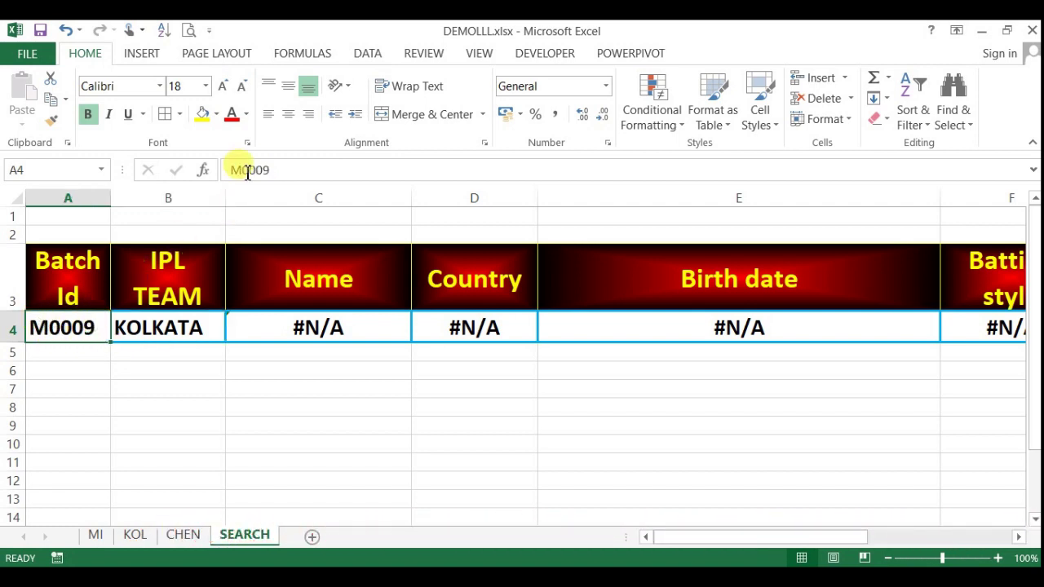
pyautogui.click(282, 158)
pyautogui.press('Home')
pyautogui.press('Delete')
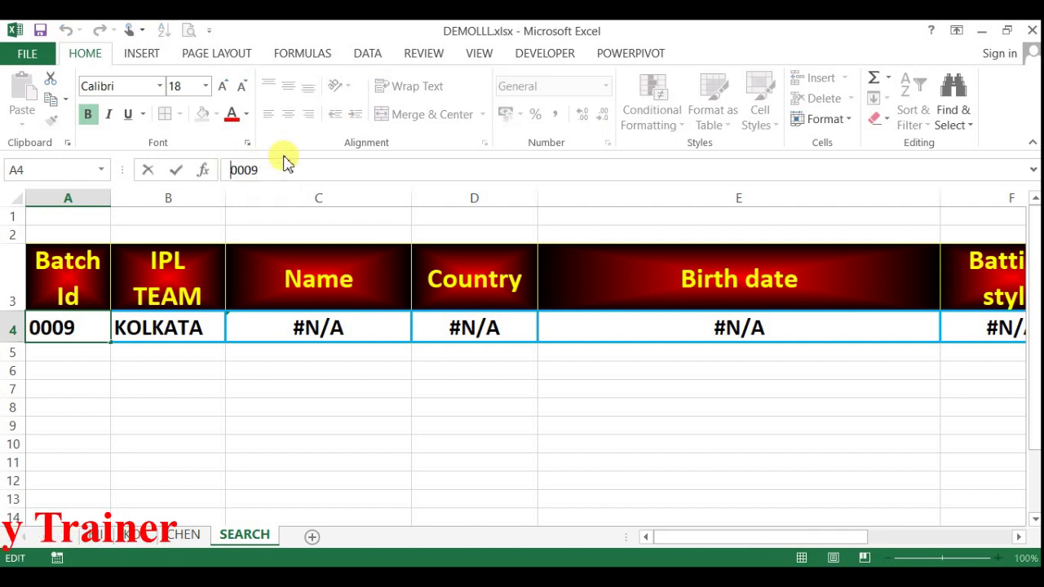
pyautogui.write('K')
pyautogui.press('Return')
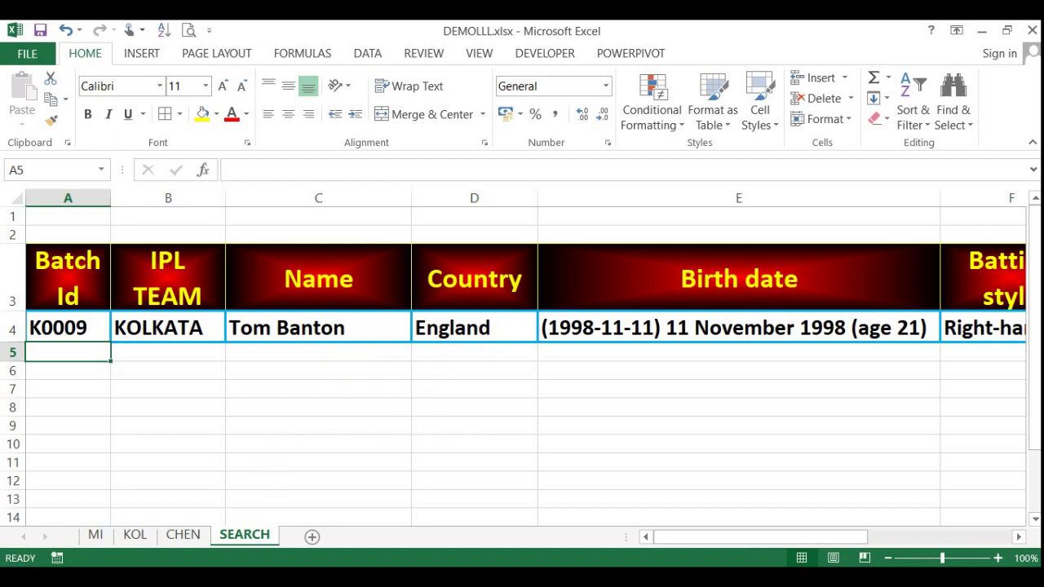
pyautogui.click(132, 536)
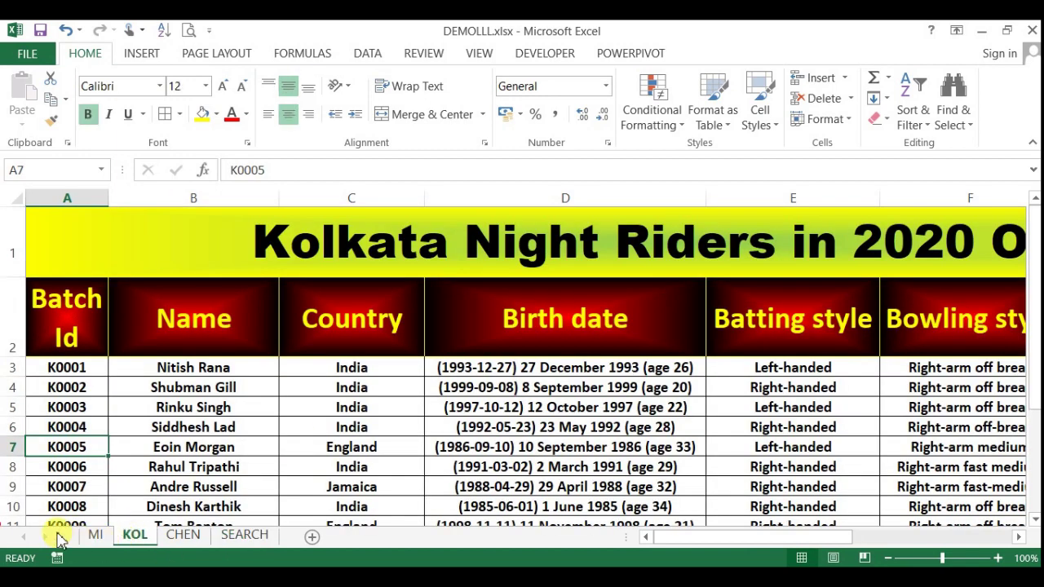
pyautogui.click(74, 507)
pyautogui.press('Down')
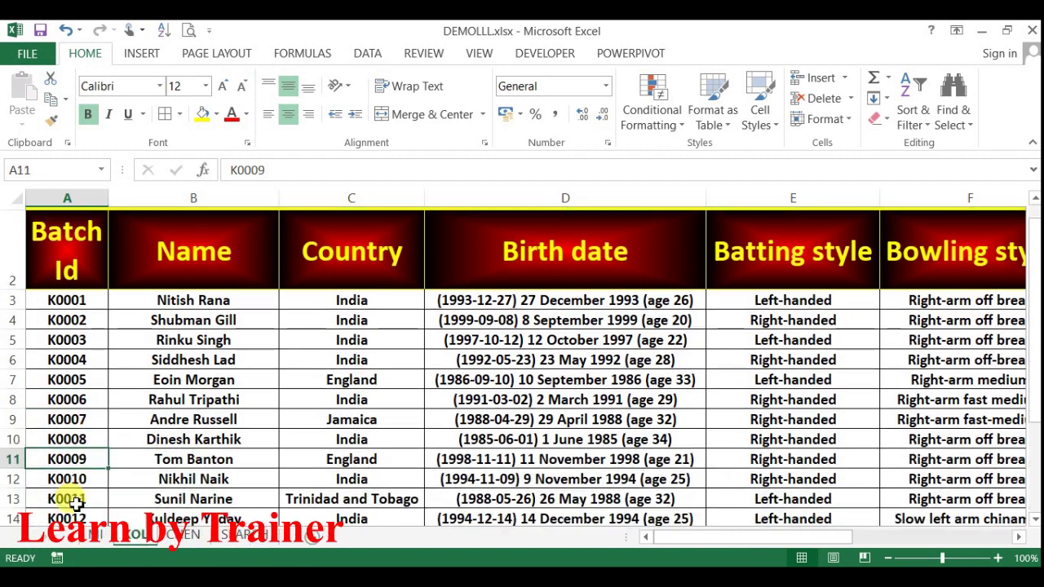
pyautogui.press('Down')
pyautogui.press('Up')
pyautogui.press('Right')
pyautogui.press('Right')
pyautogui.press('Right')
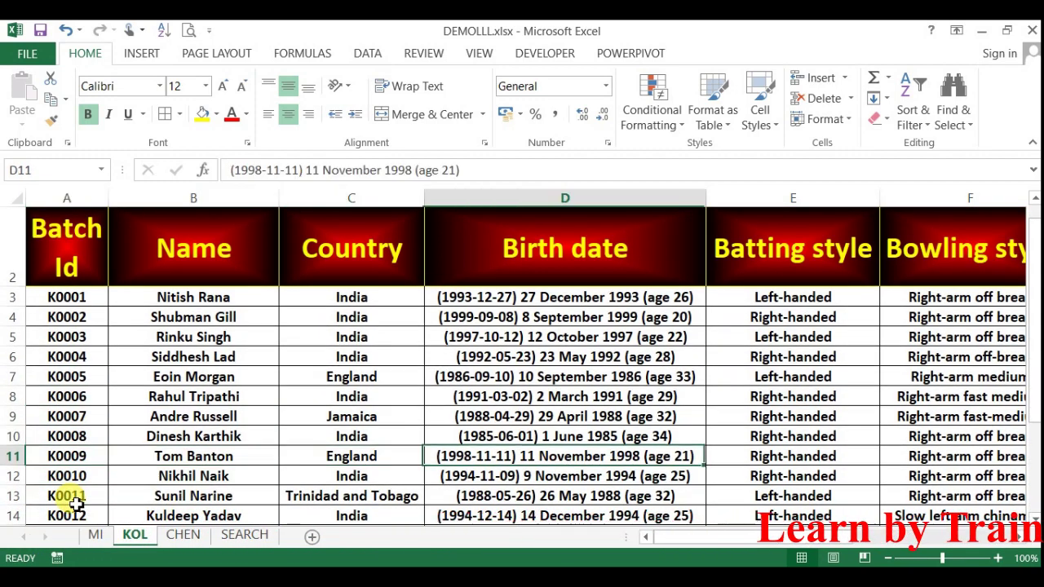
pyautogui.press('Right')
pyautogui.press('Right')
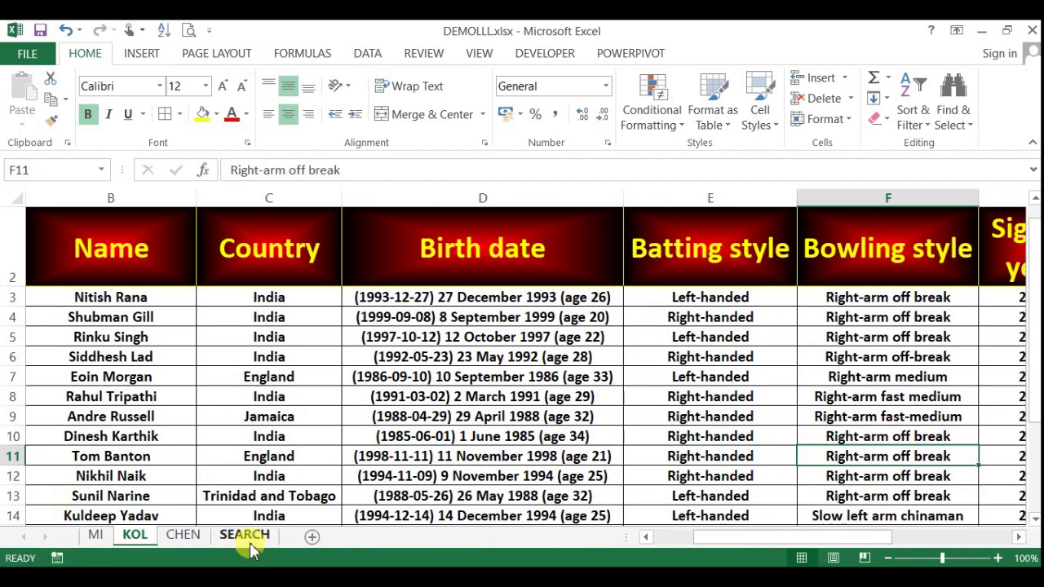
pyautogui.click(238, 538)
pyautogui.click(76, 325)
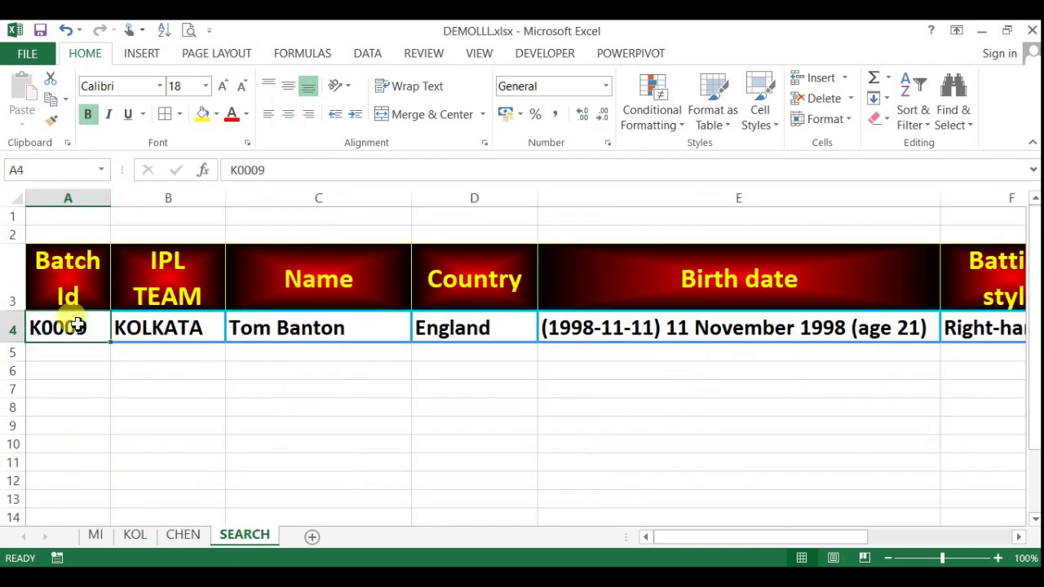
# - Change the SEARCH Batch Id from K0009 to K0005
pyautogui.press('BackSpace')
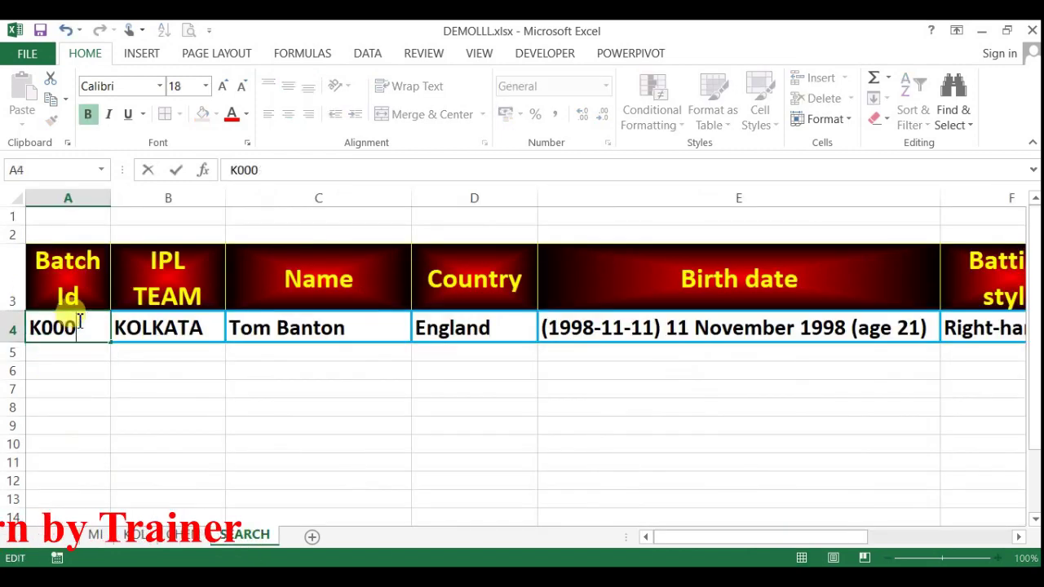
pyautogui.write('5')
pyautogui.press('Return')
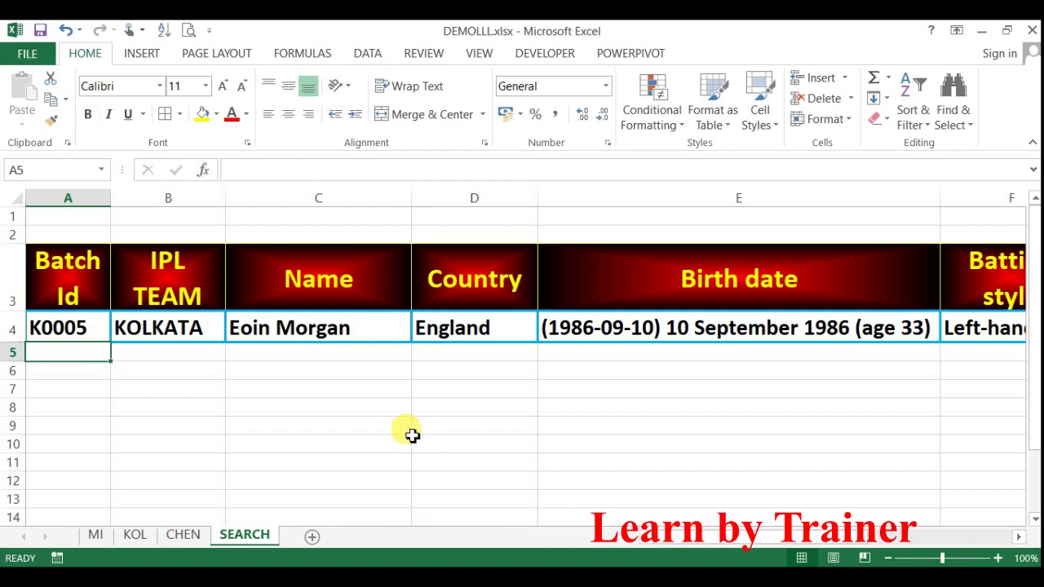
pyautogui.click(407, 430)
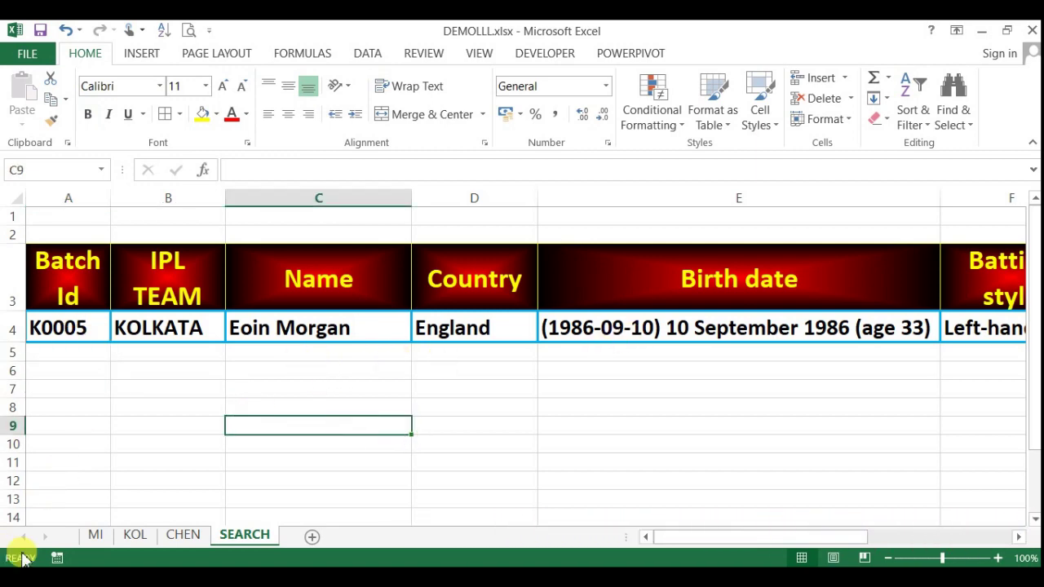
# - Verify the K0005 row on the KOL sheet matches, then return to SEARCH's Name cell C4
pyautogui.click(137, 536)
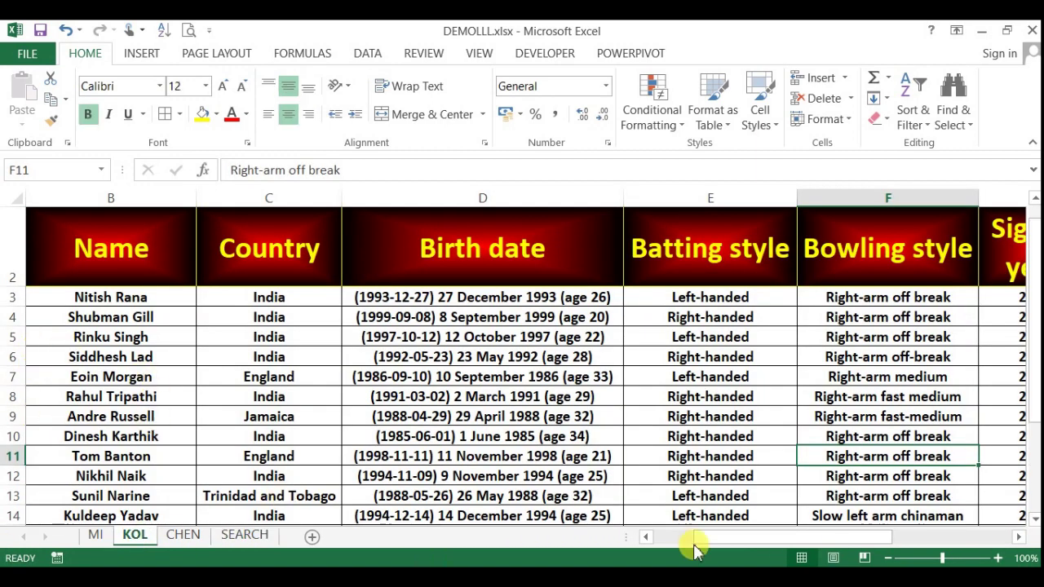
pyautogui.click(646, 536)
pyautogui.click(67, 376)
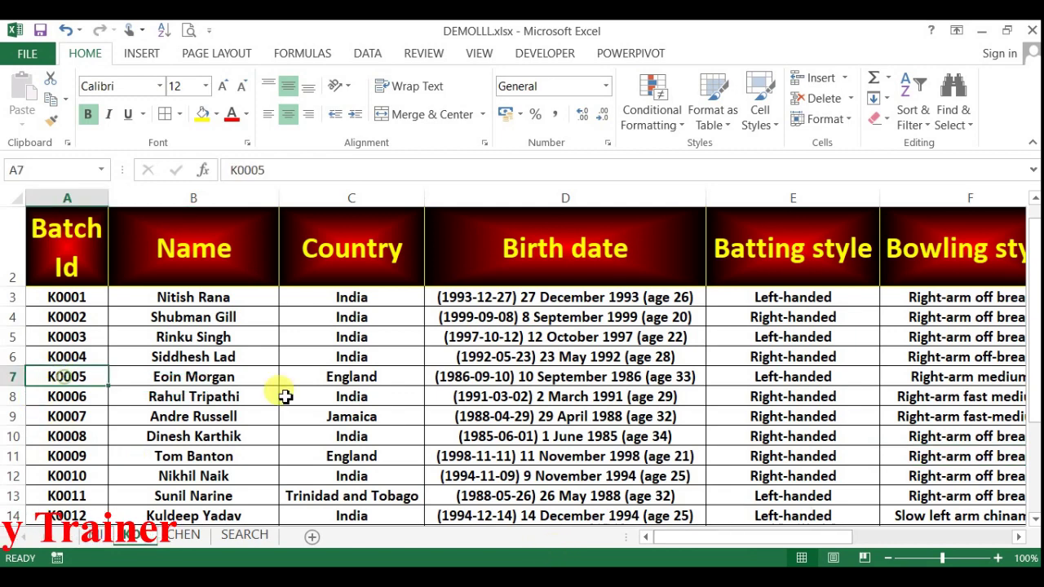
pyautogui.press('Right')
pyautogui.press('Right')
pyautogui.press('Right')
pyautogui.press('Right')
pyautogui.press('Right')
pyautogui.press('Right')
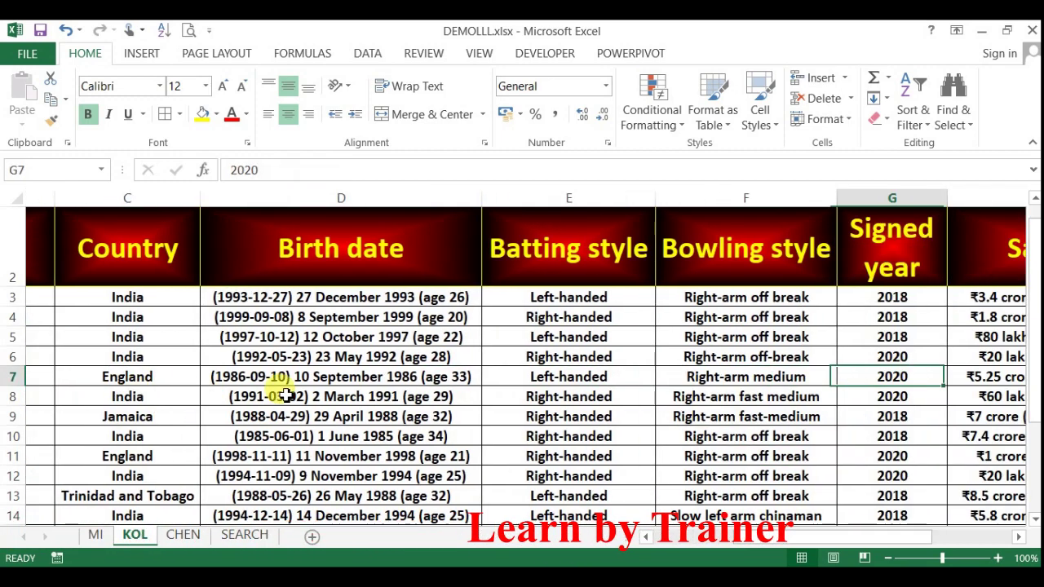
pyautogui.press('Right')
pyautogui.click(242, 536)
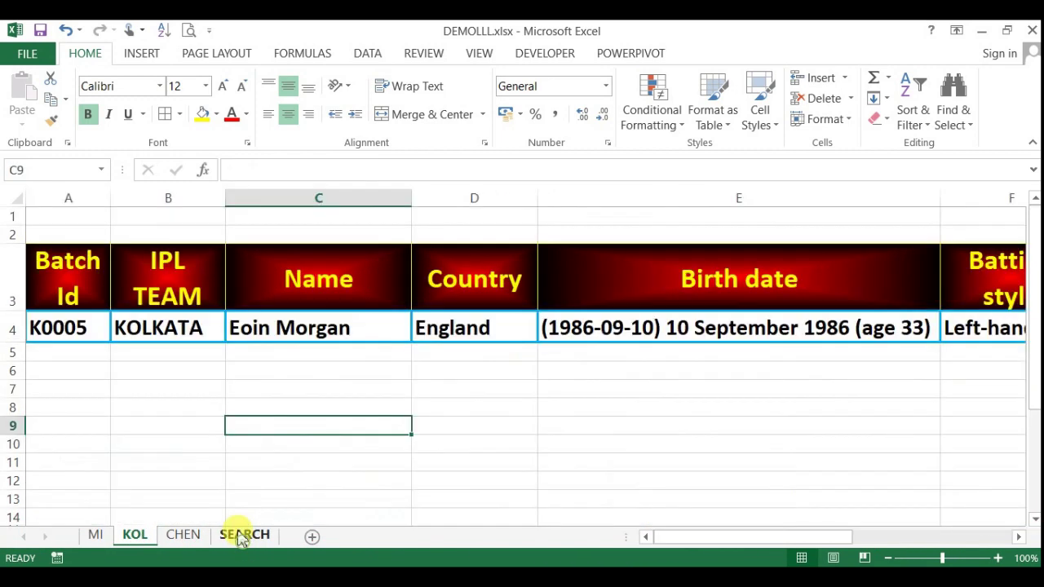
pyautogui.click(278, 330)
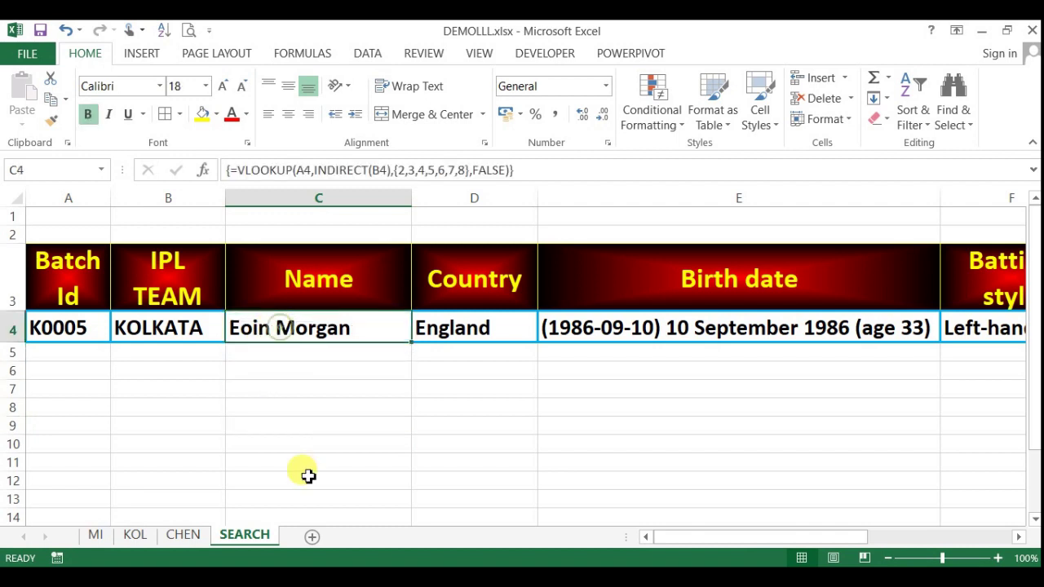
pyautogui.press('F2')
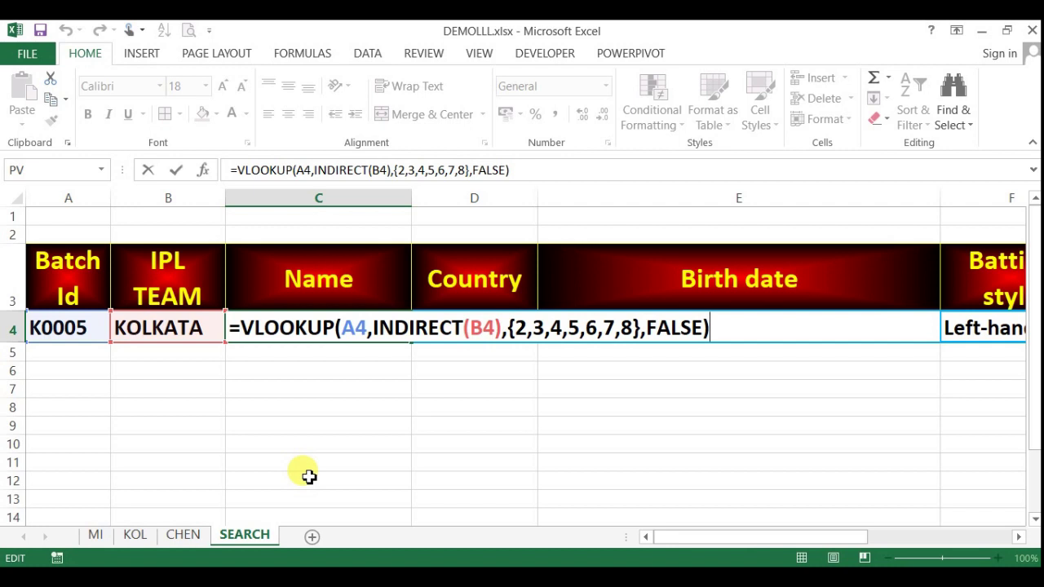
pyautogui.hotkey('ctrl', 'shift', 'Return')
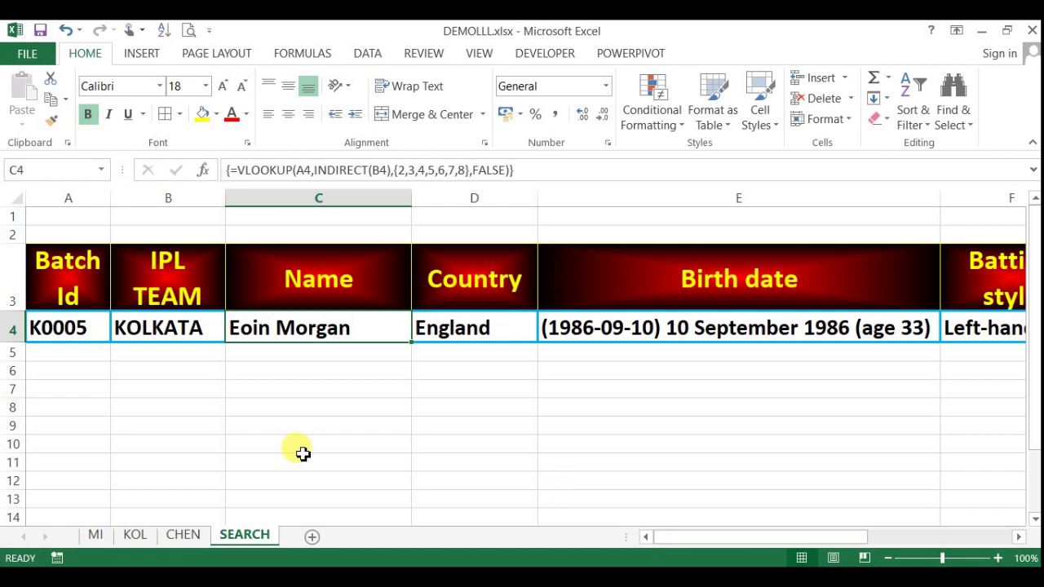
pyautogui.click(96, 537)
pyautogui.click(135, 536)
pyautogui.click(184, 536)
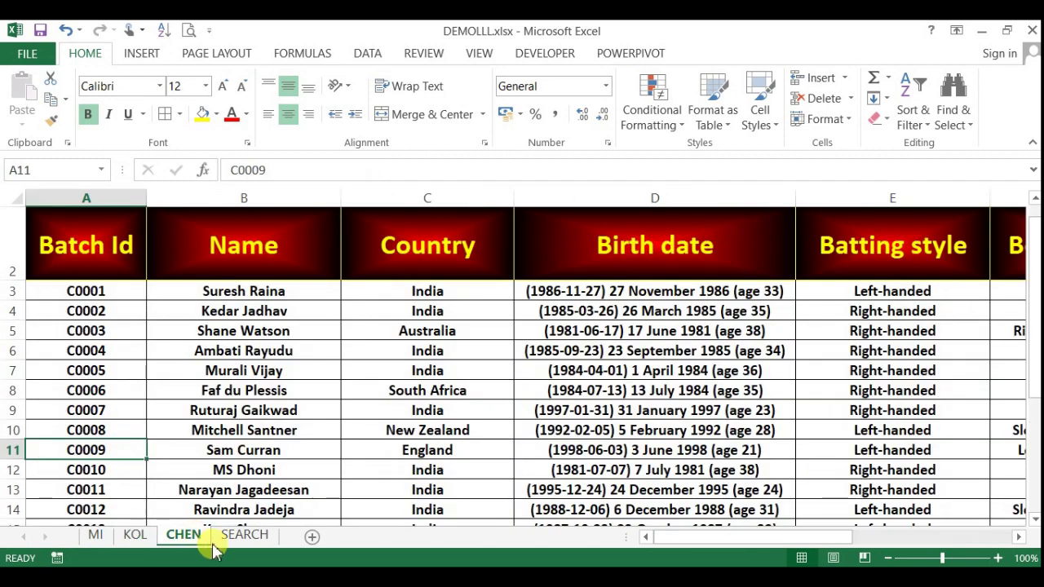
pyautogui.click(244, 536)
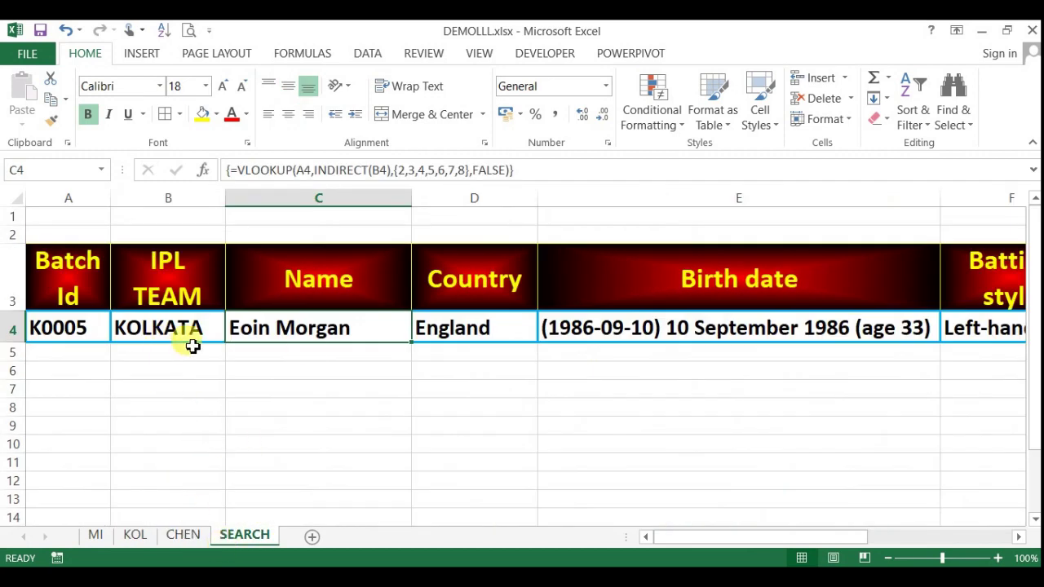
pyautogui.doubleClick(265, 342)
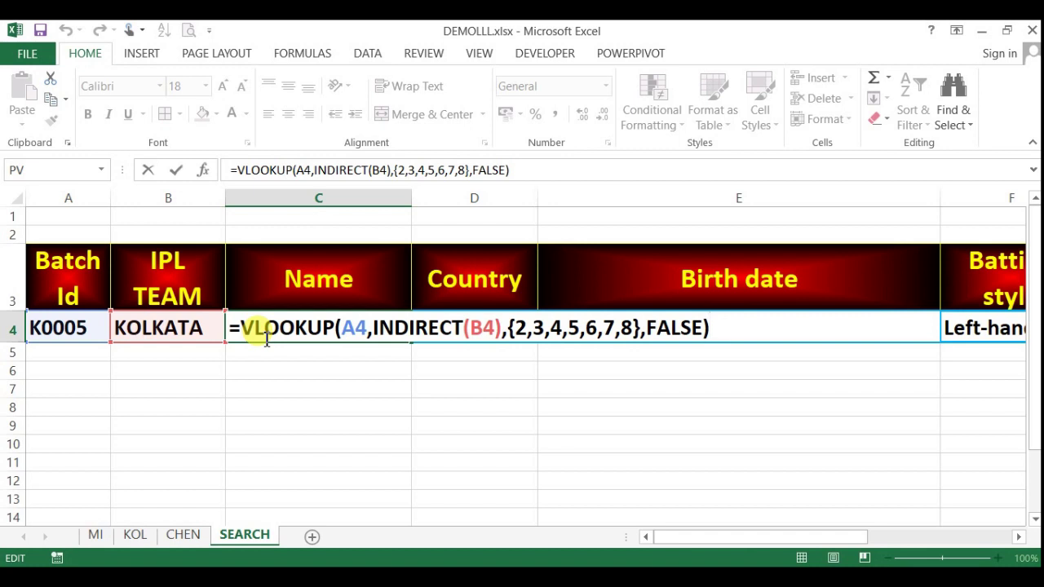
pyautogui.press('Escape')
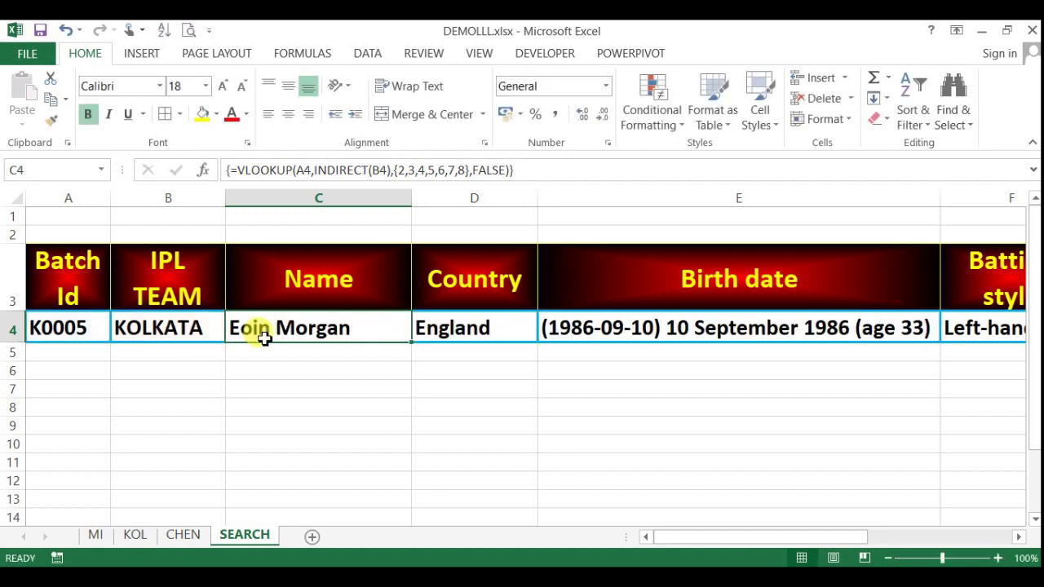
pyautogui.click(296, 409)
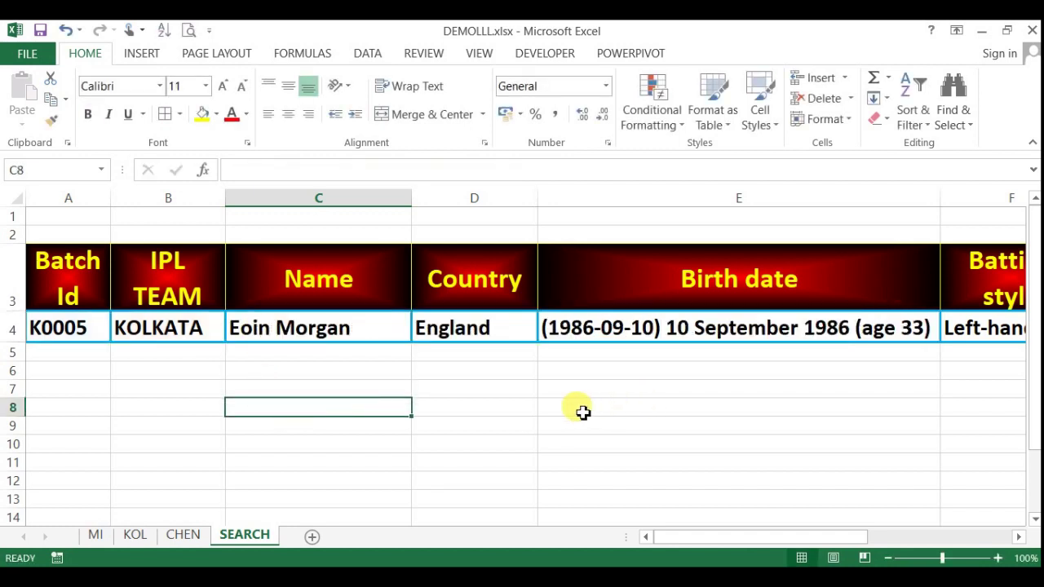